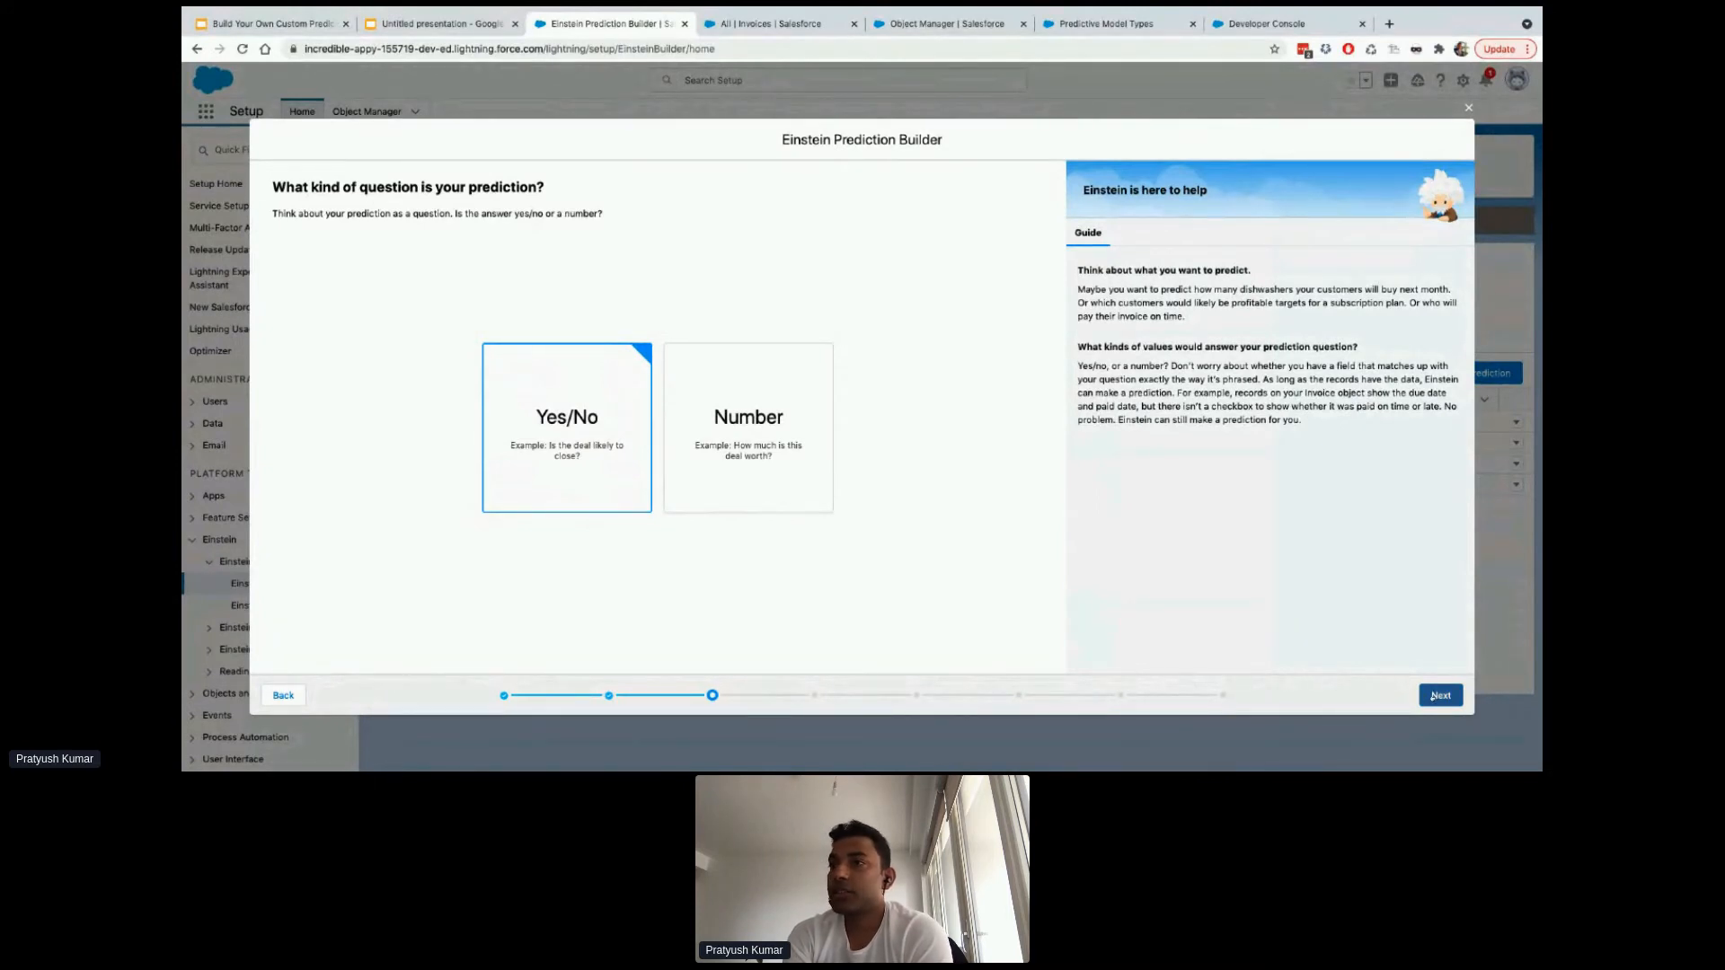
Keep the Yes/No question type, choose No Field for the prediction, and continue to the example records setup
click(1438, 695)
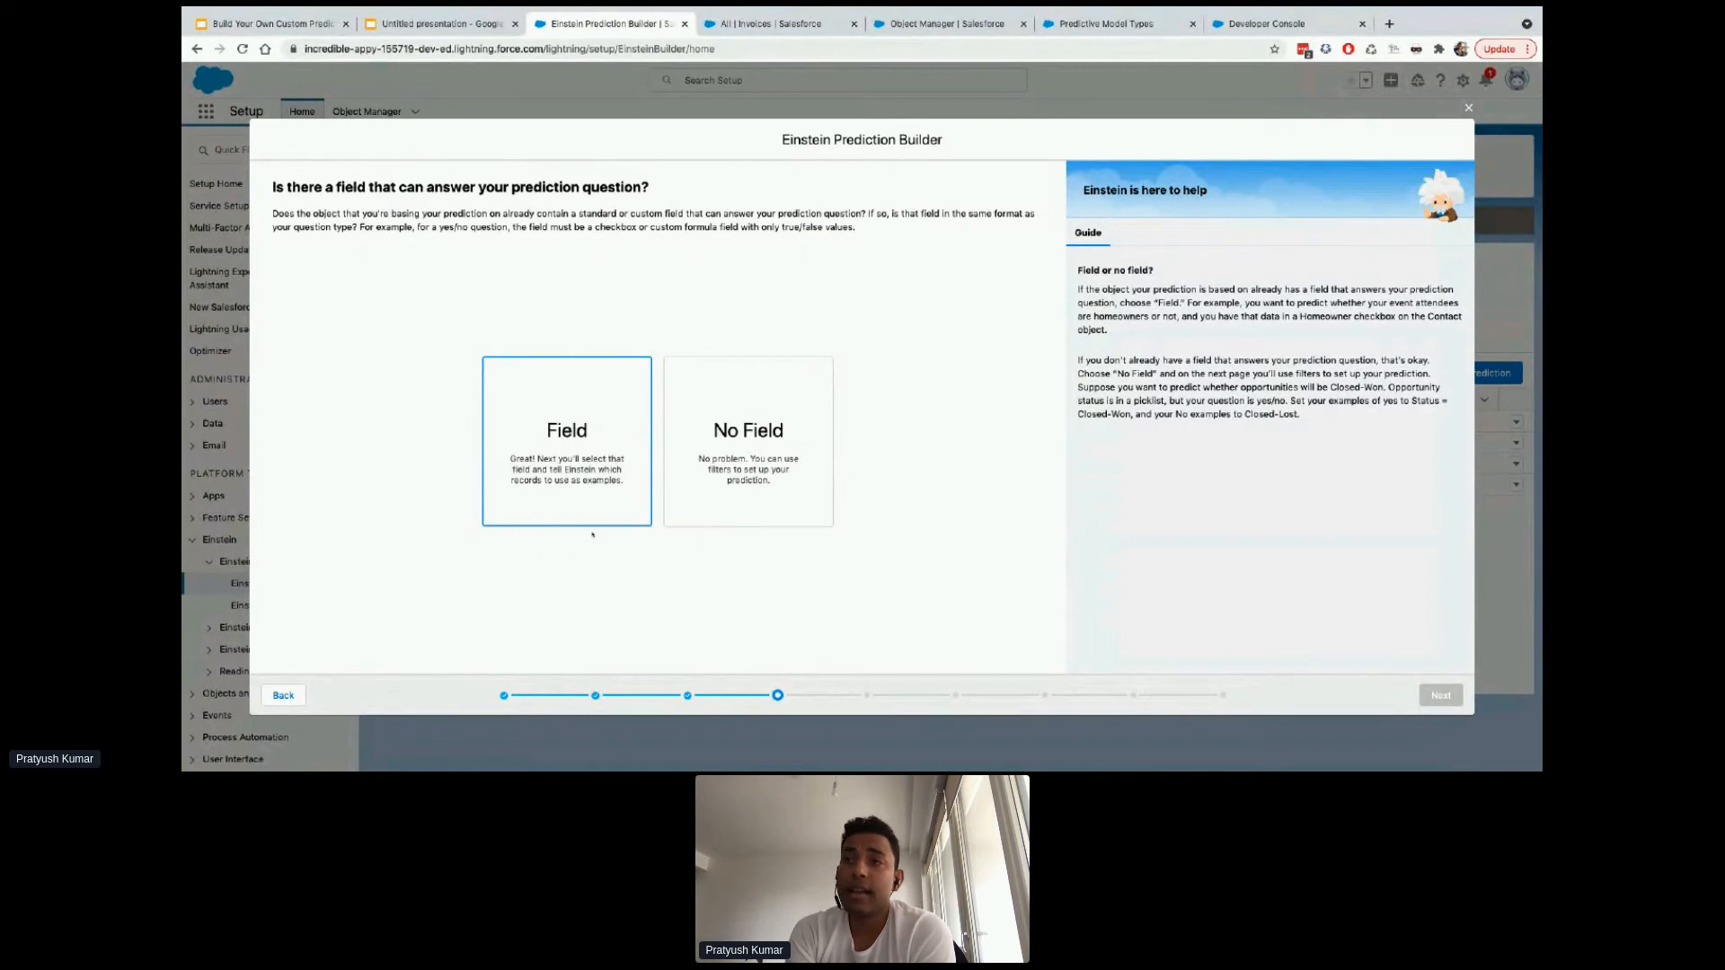
click(717, 486)
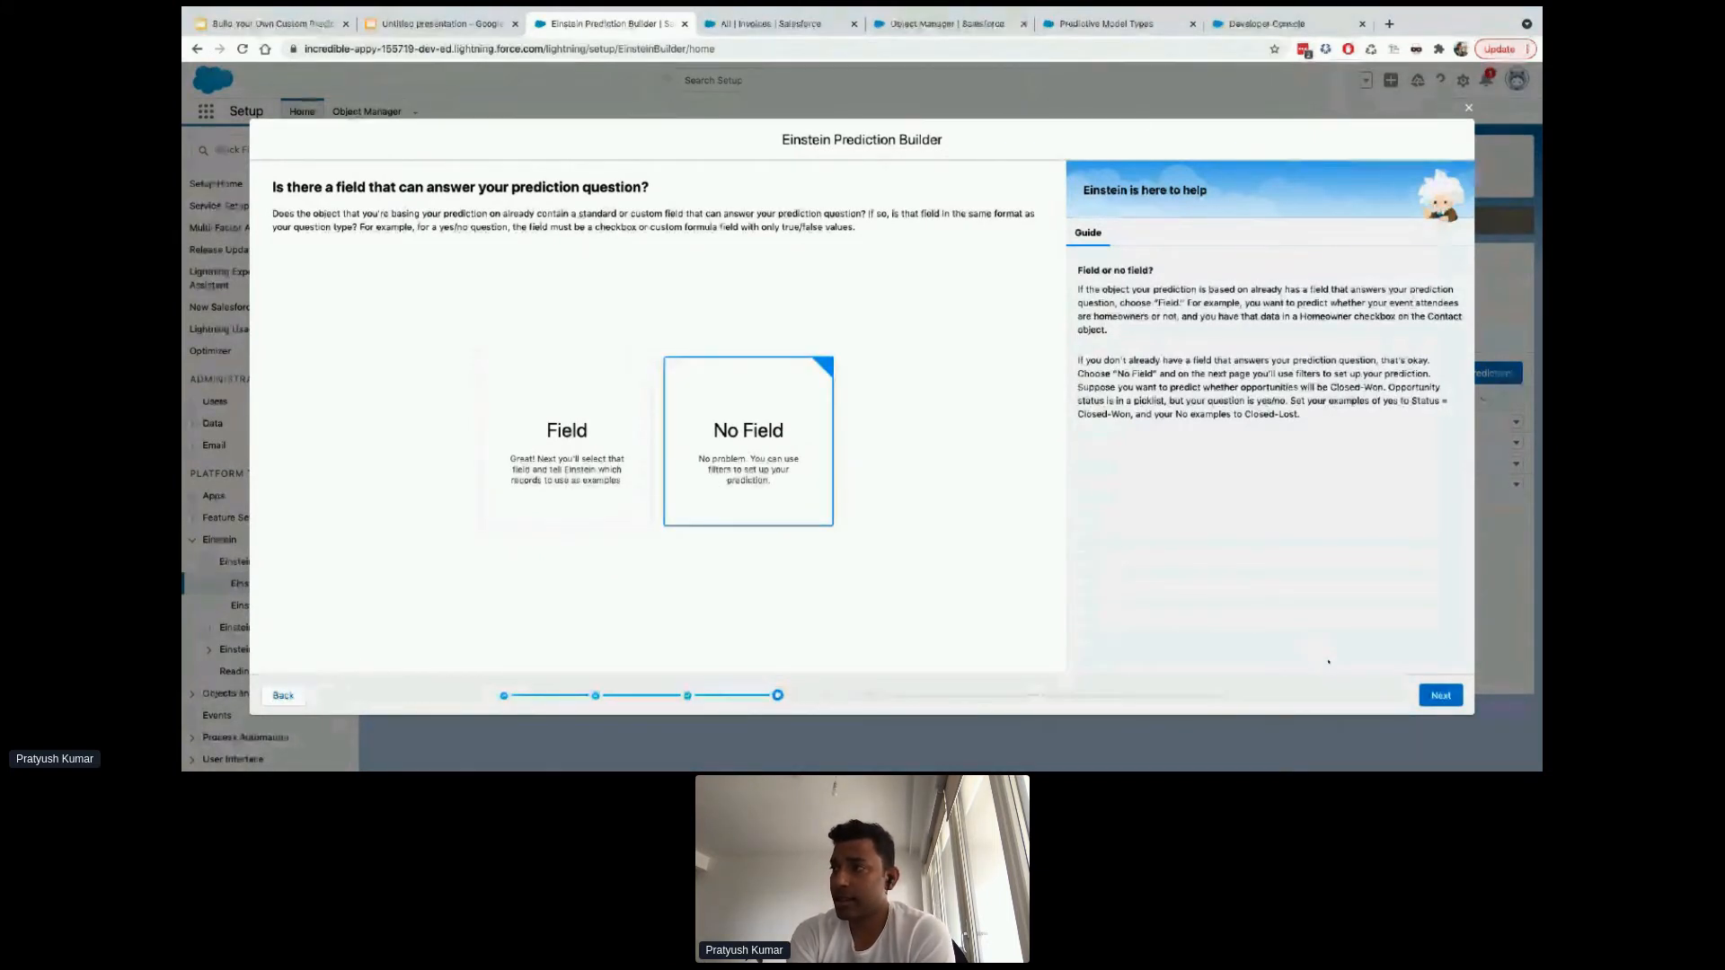
click(1430, 697)
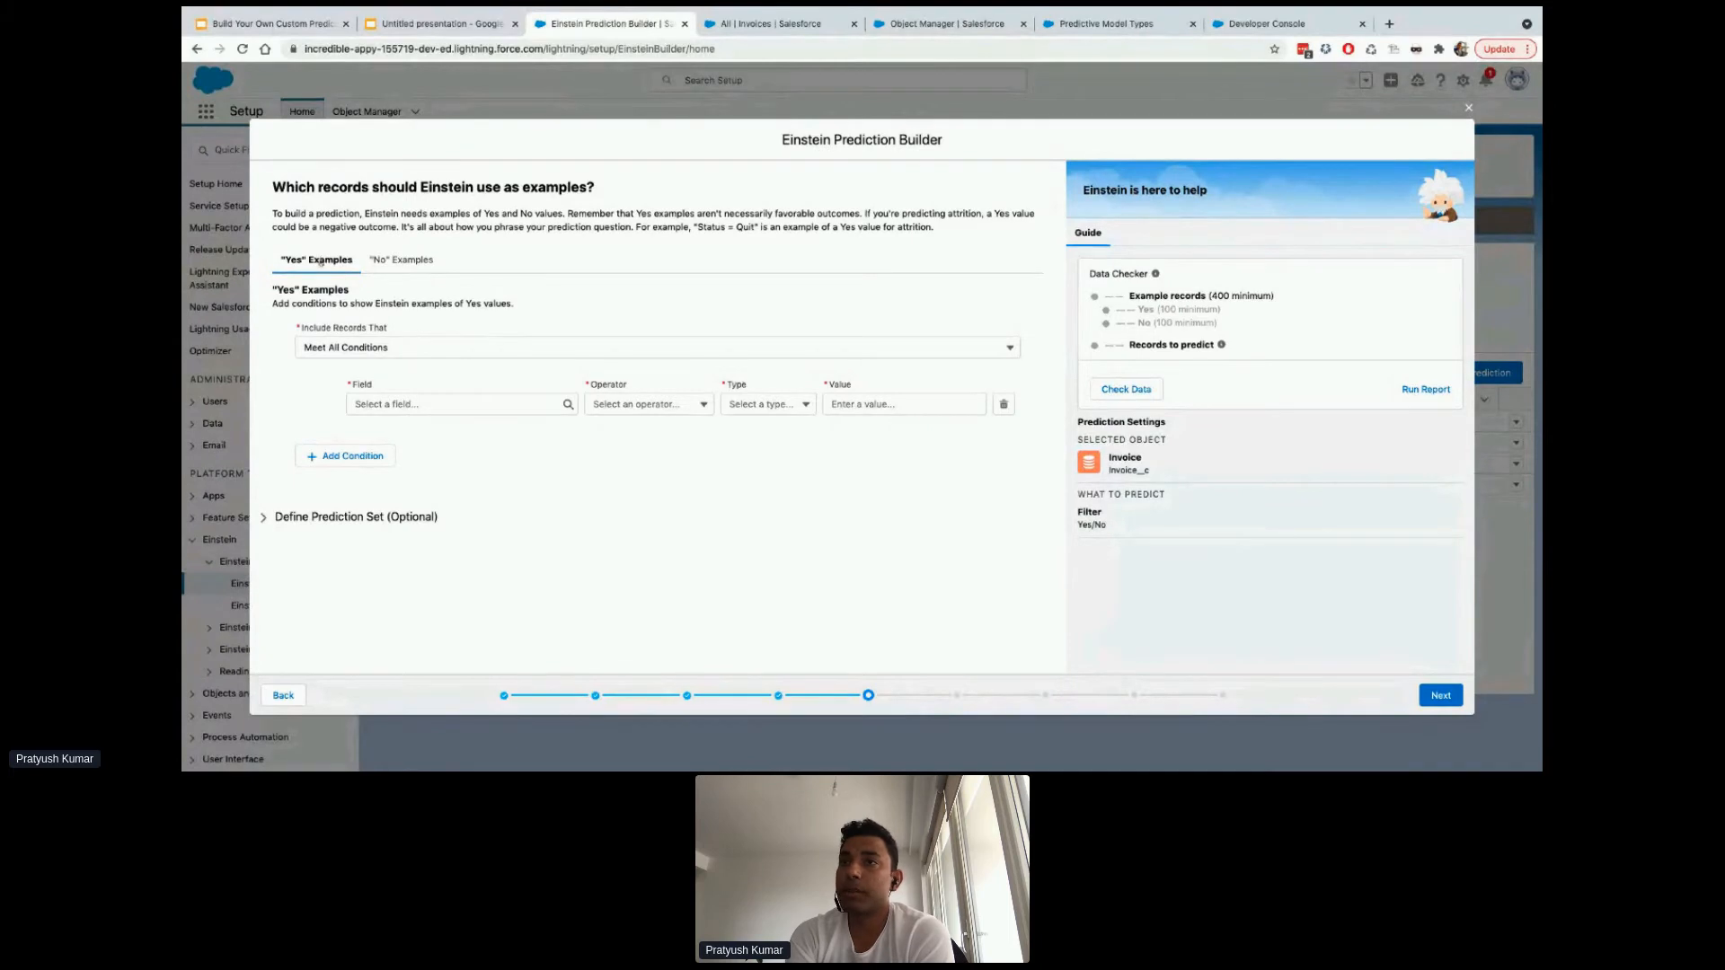
click(395, 260)
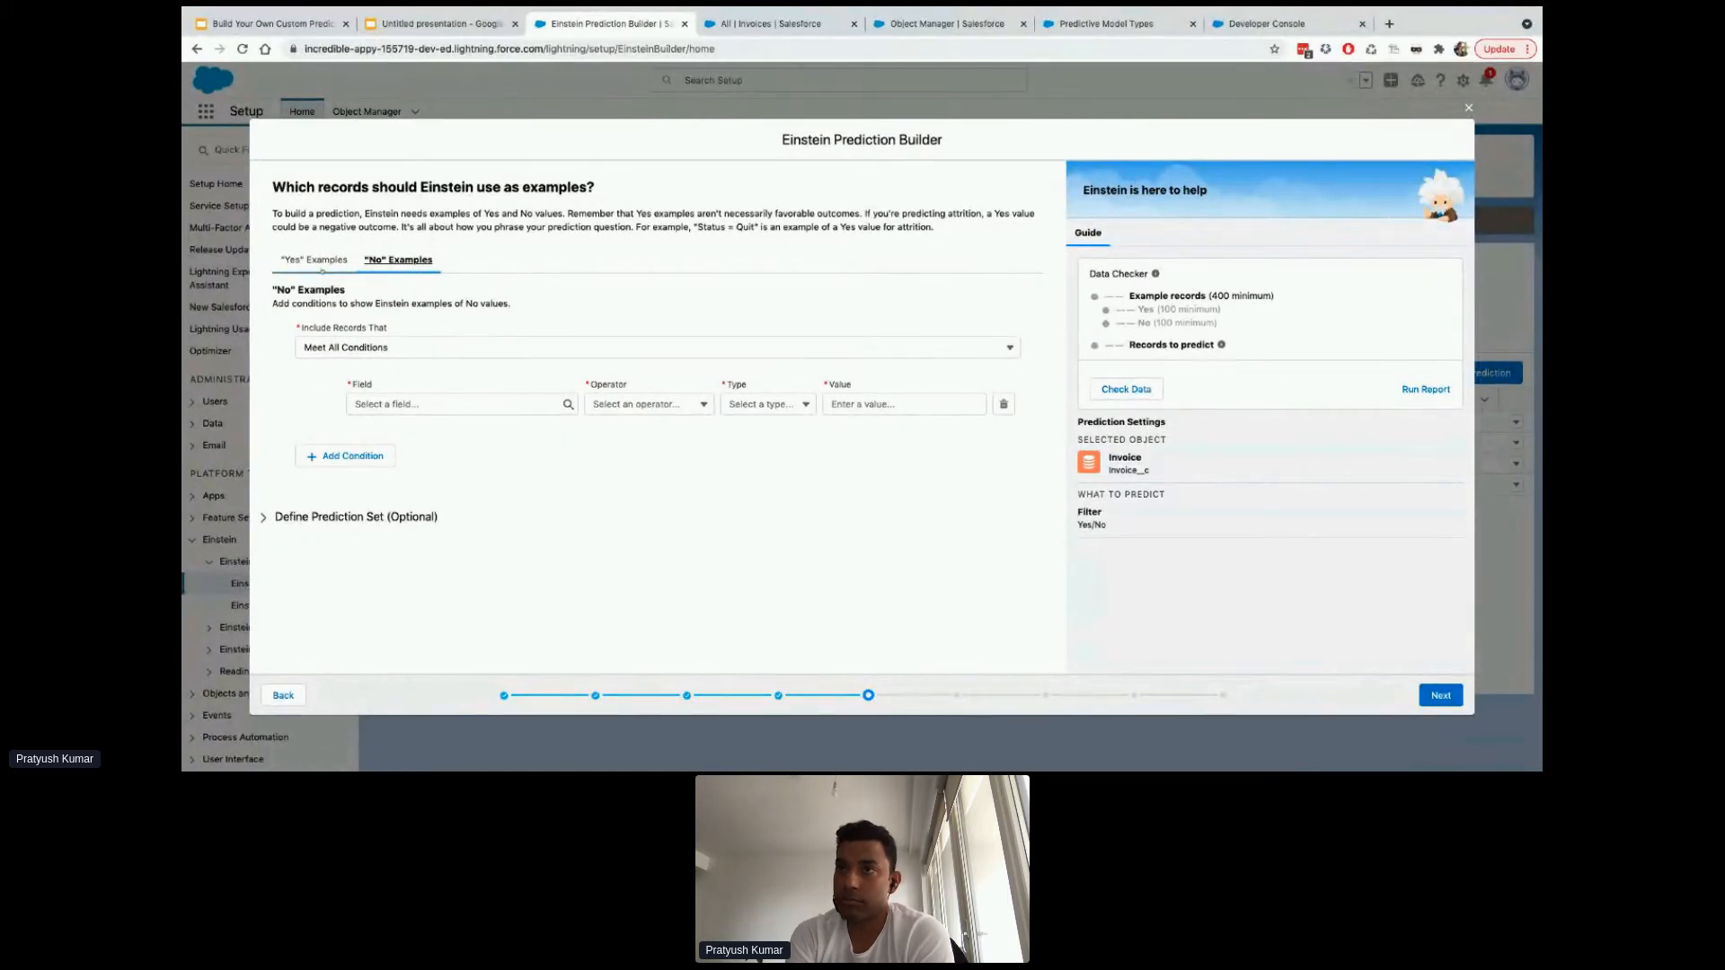
click(316, 261)
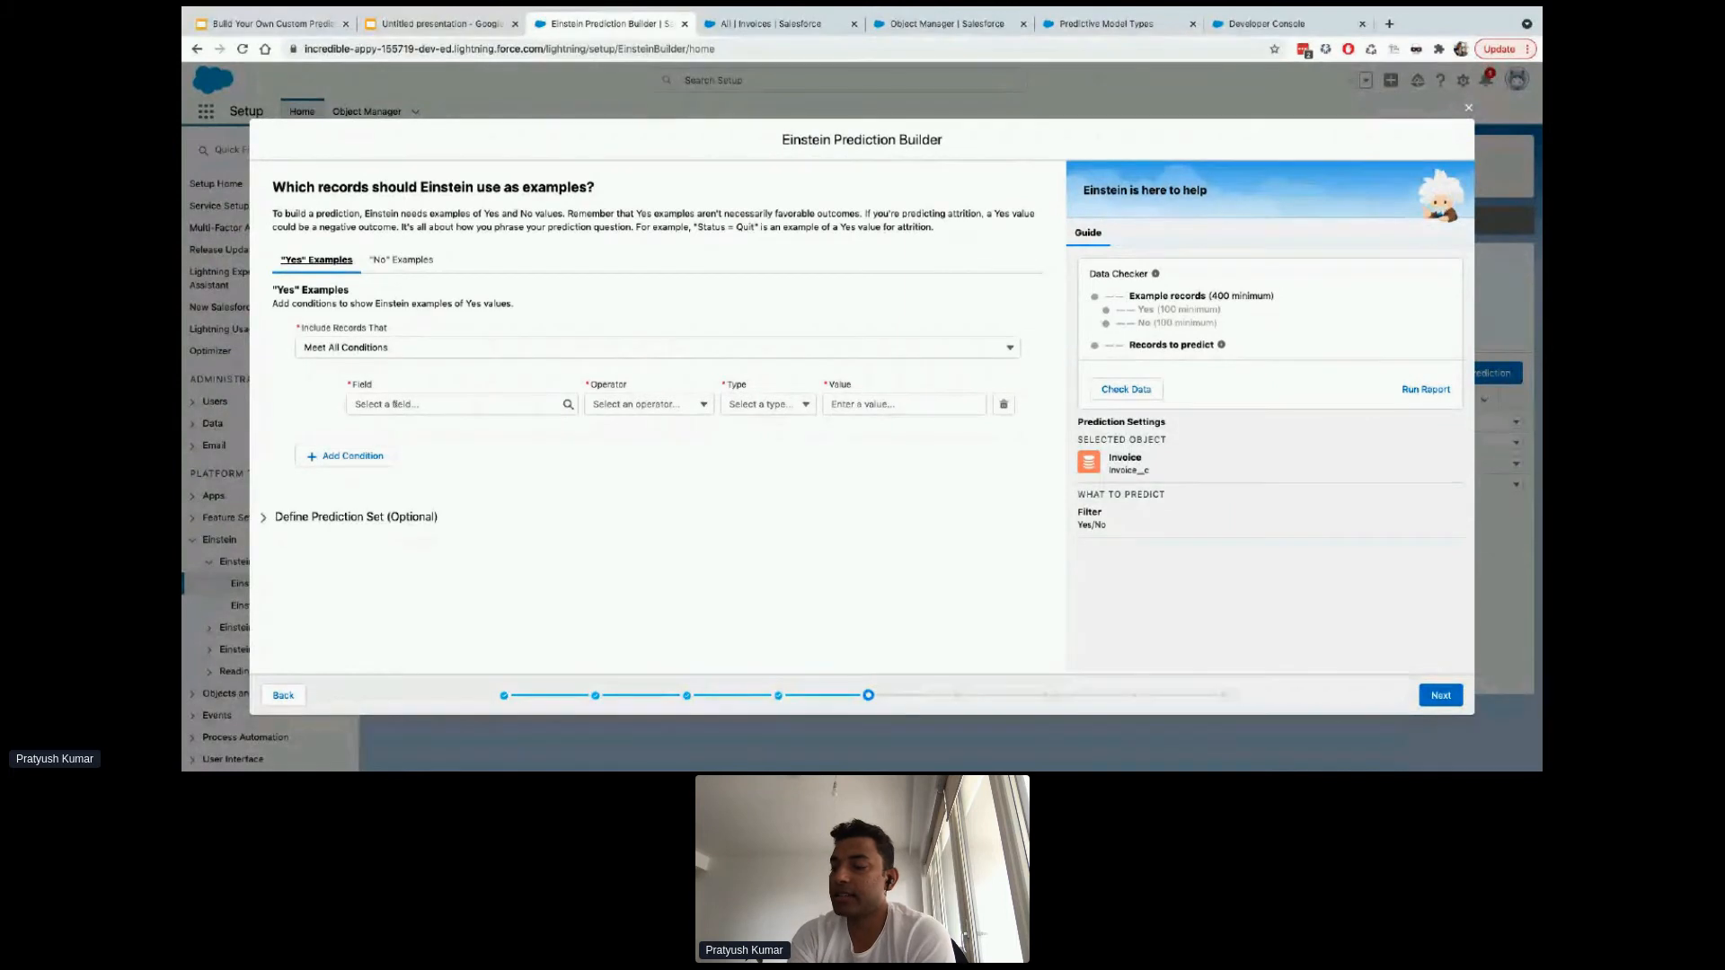
Choose Payment Date as the field for the first "Yes" examples condition
click(396, 404)
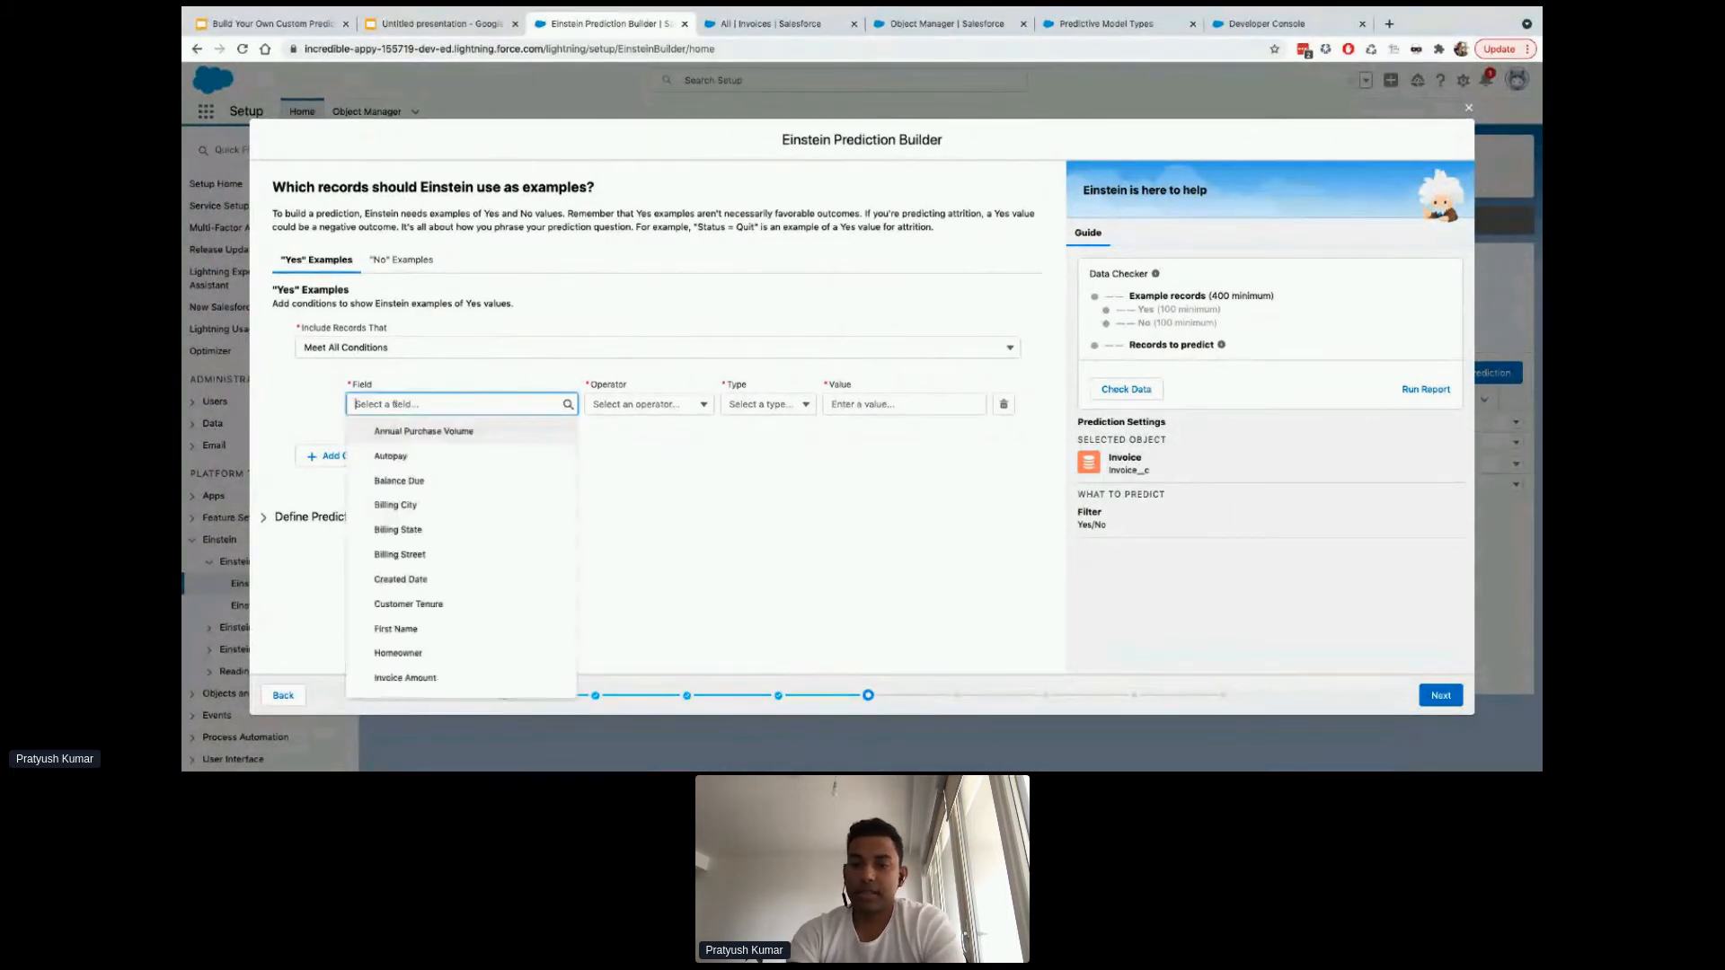
text(Paymen)
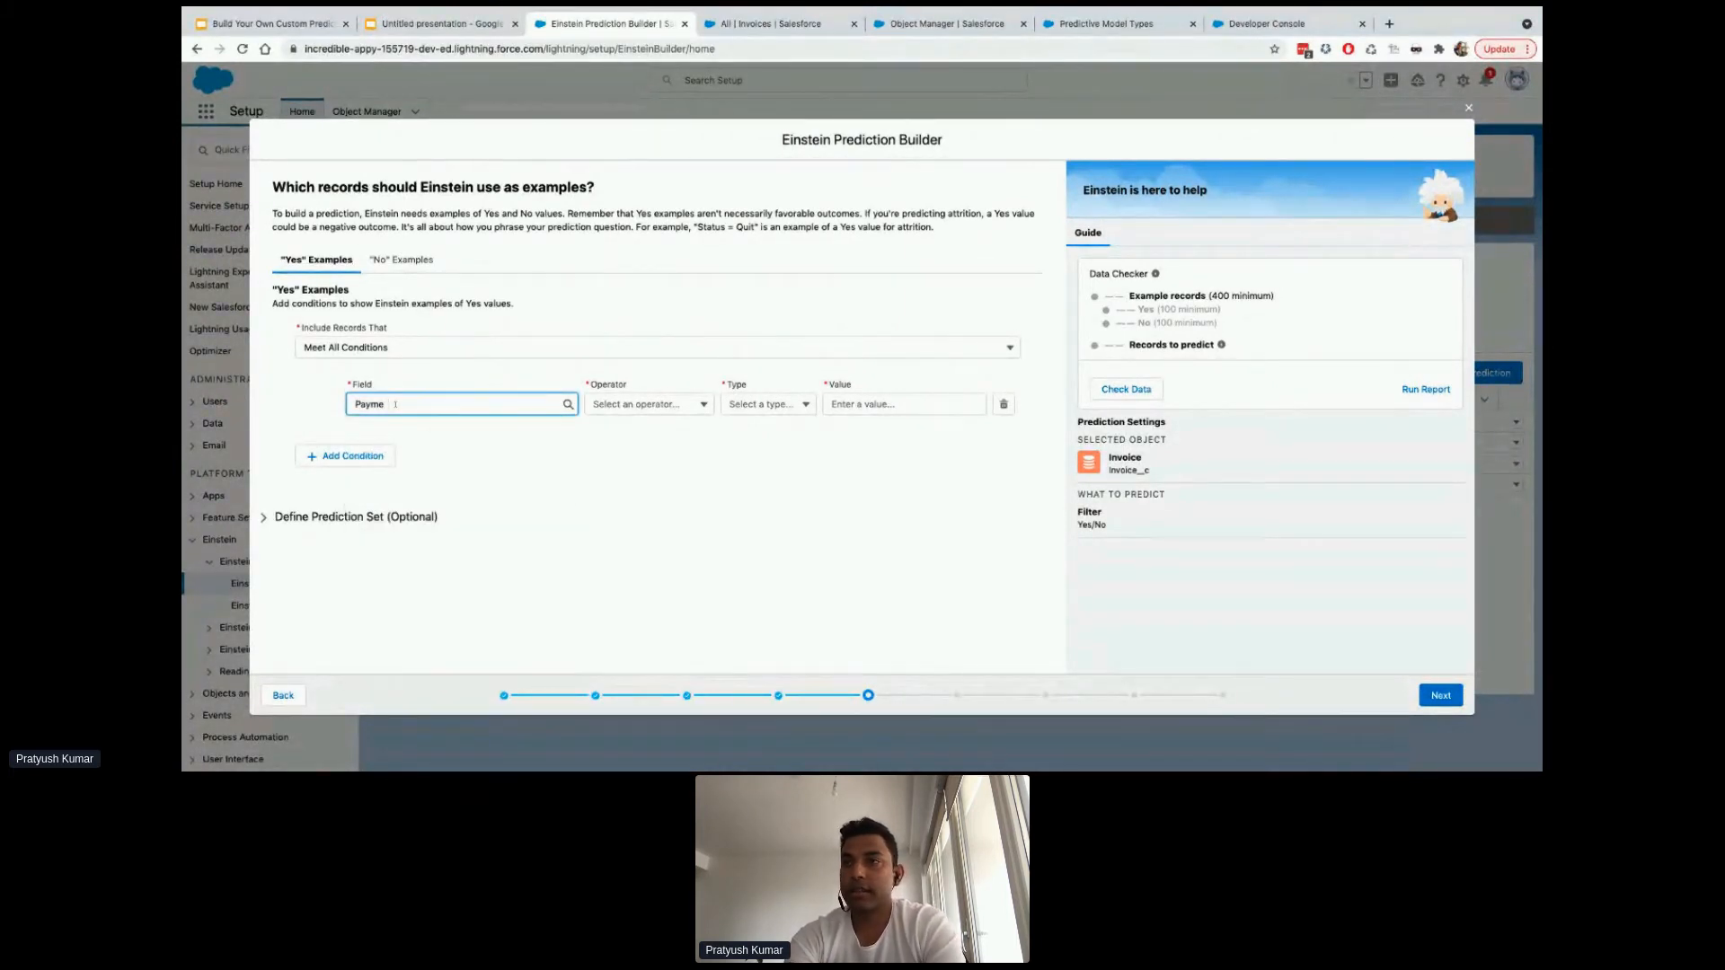
key(BackSpace)
key(BackSpace)
key(BackSpace)
key(BackSpace)
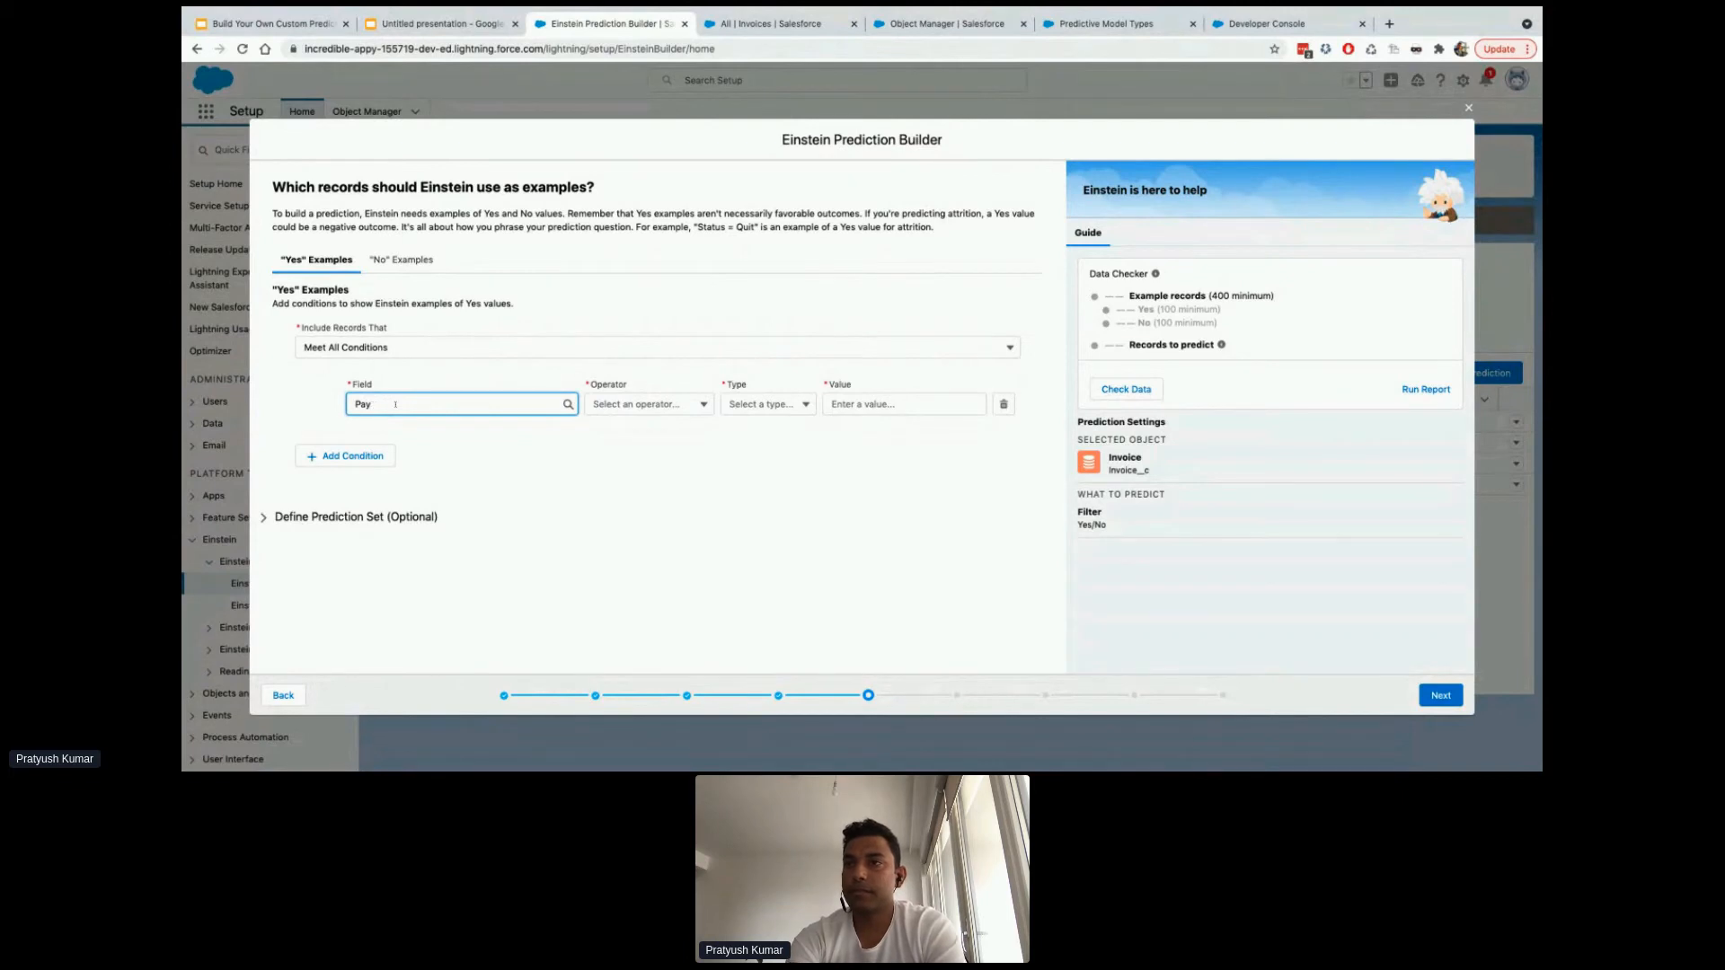
text(Pa)
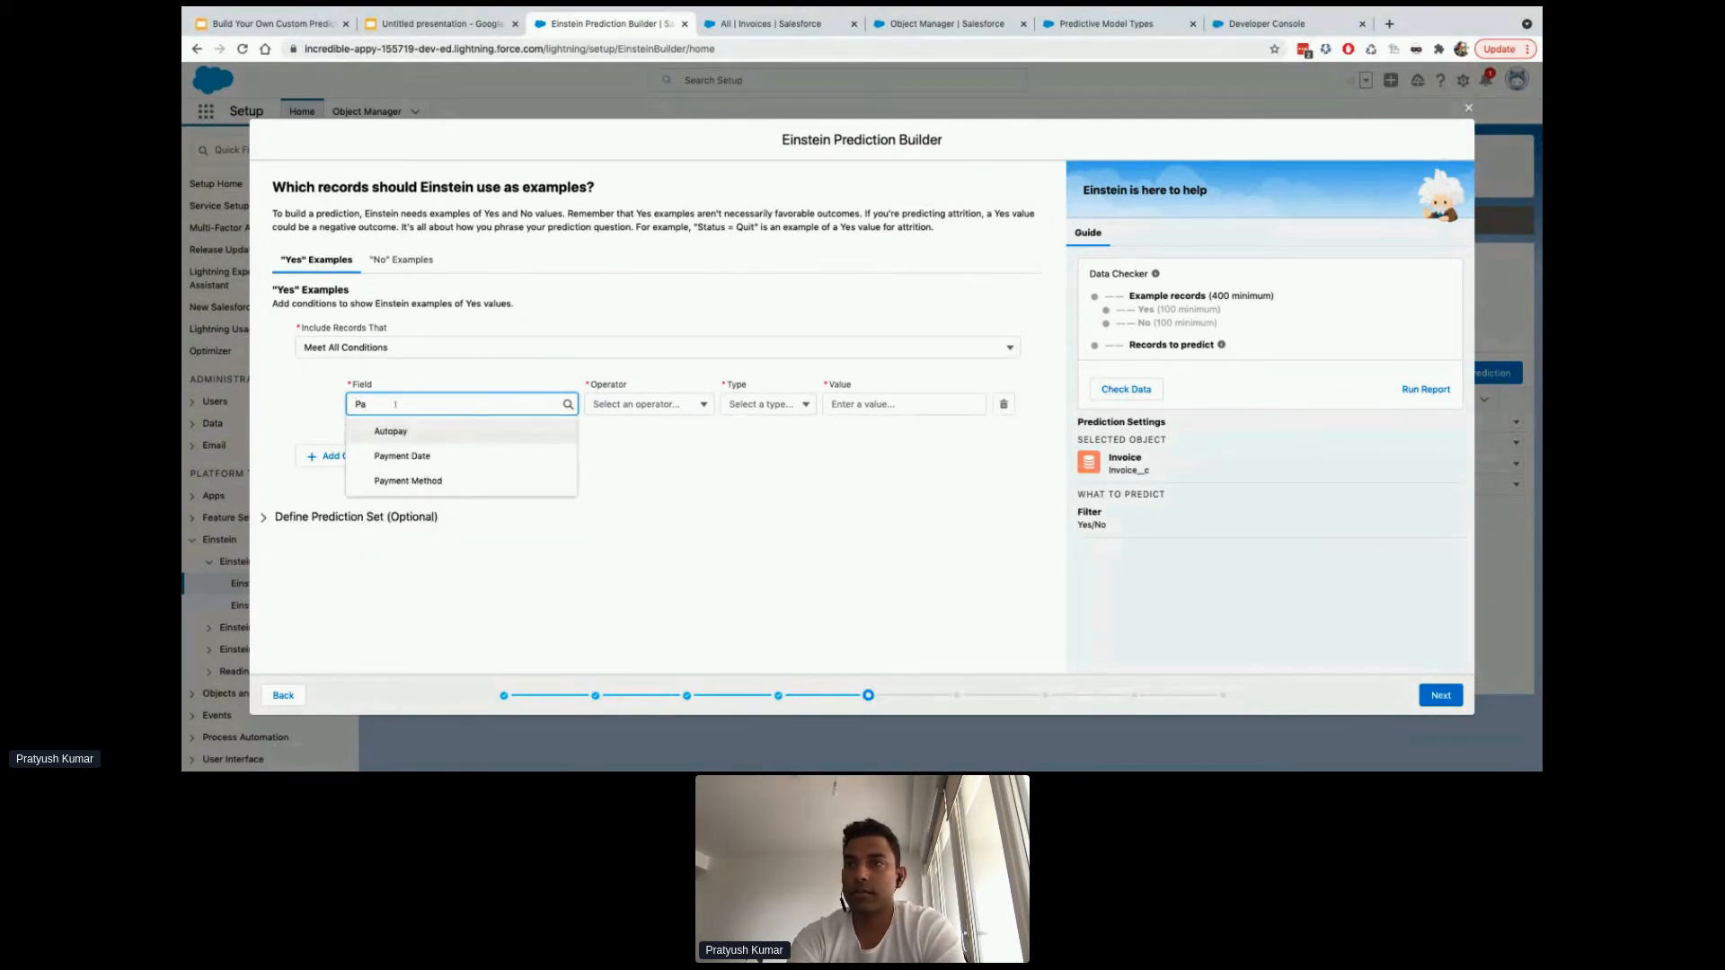
click(404, 456)
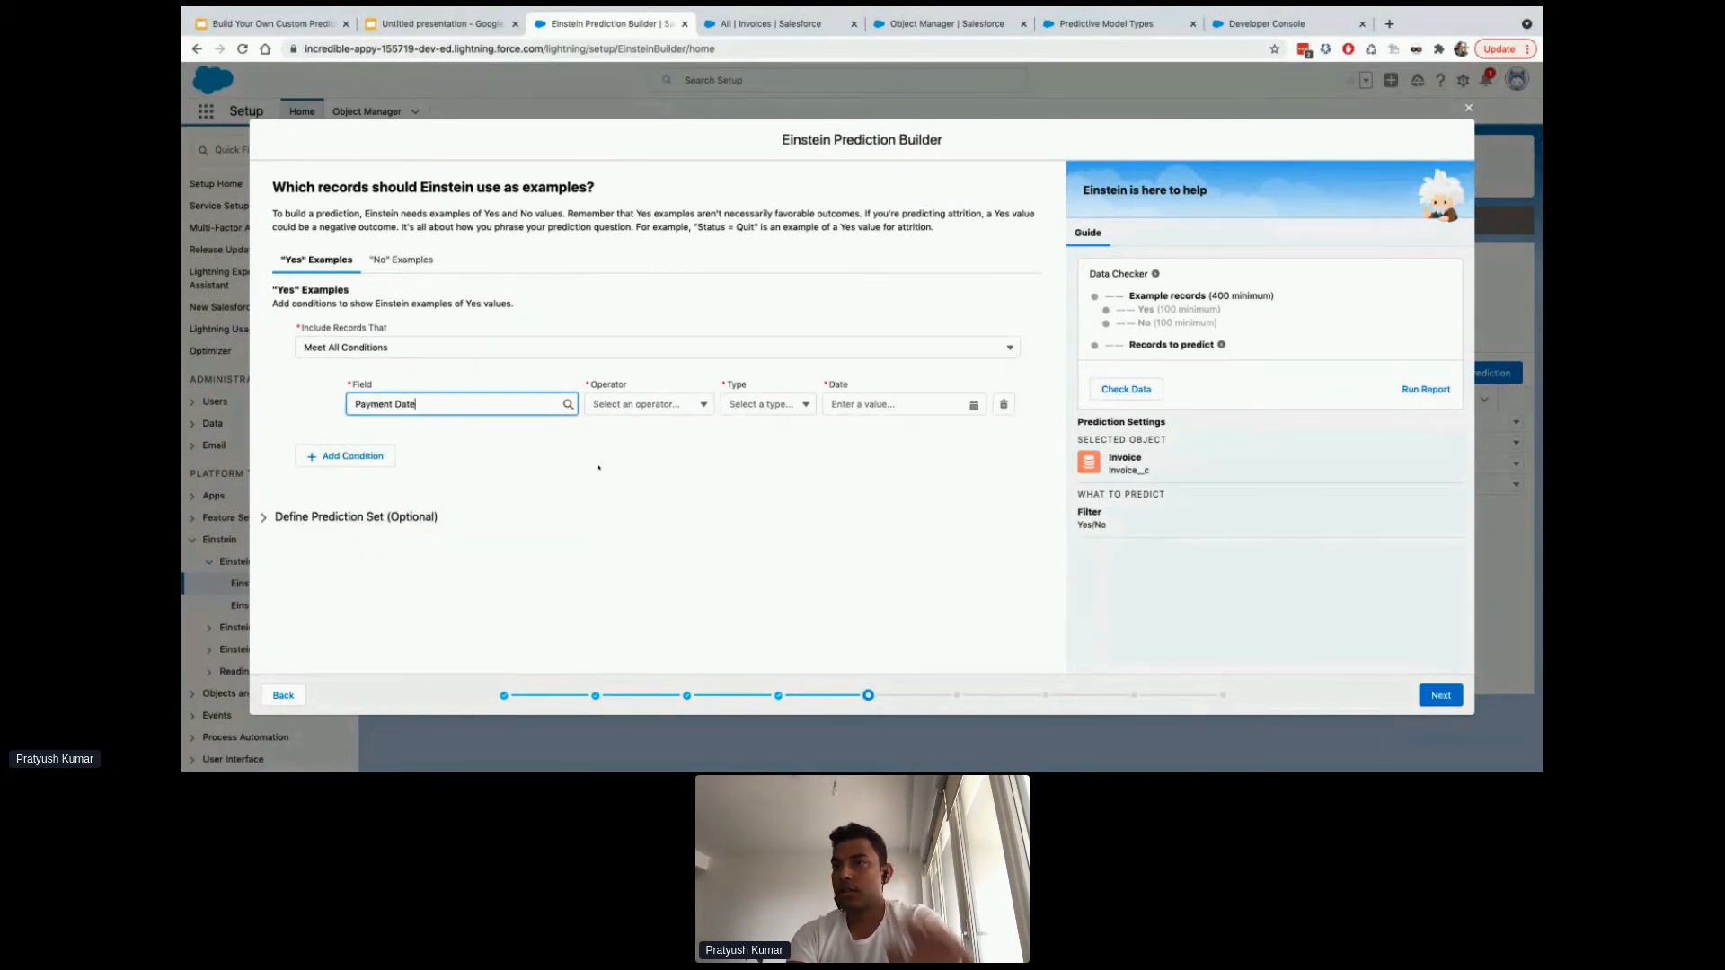
Set the Payment Date condition to Earlier than, using a comparison to Invoice Due Date
click(661, 406)
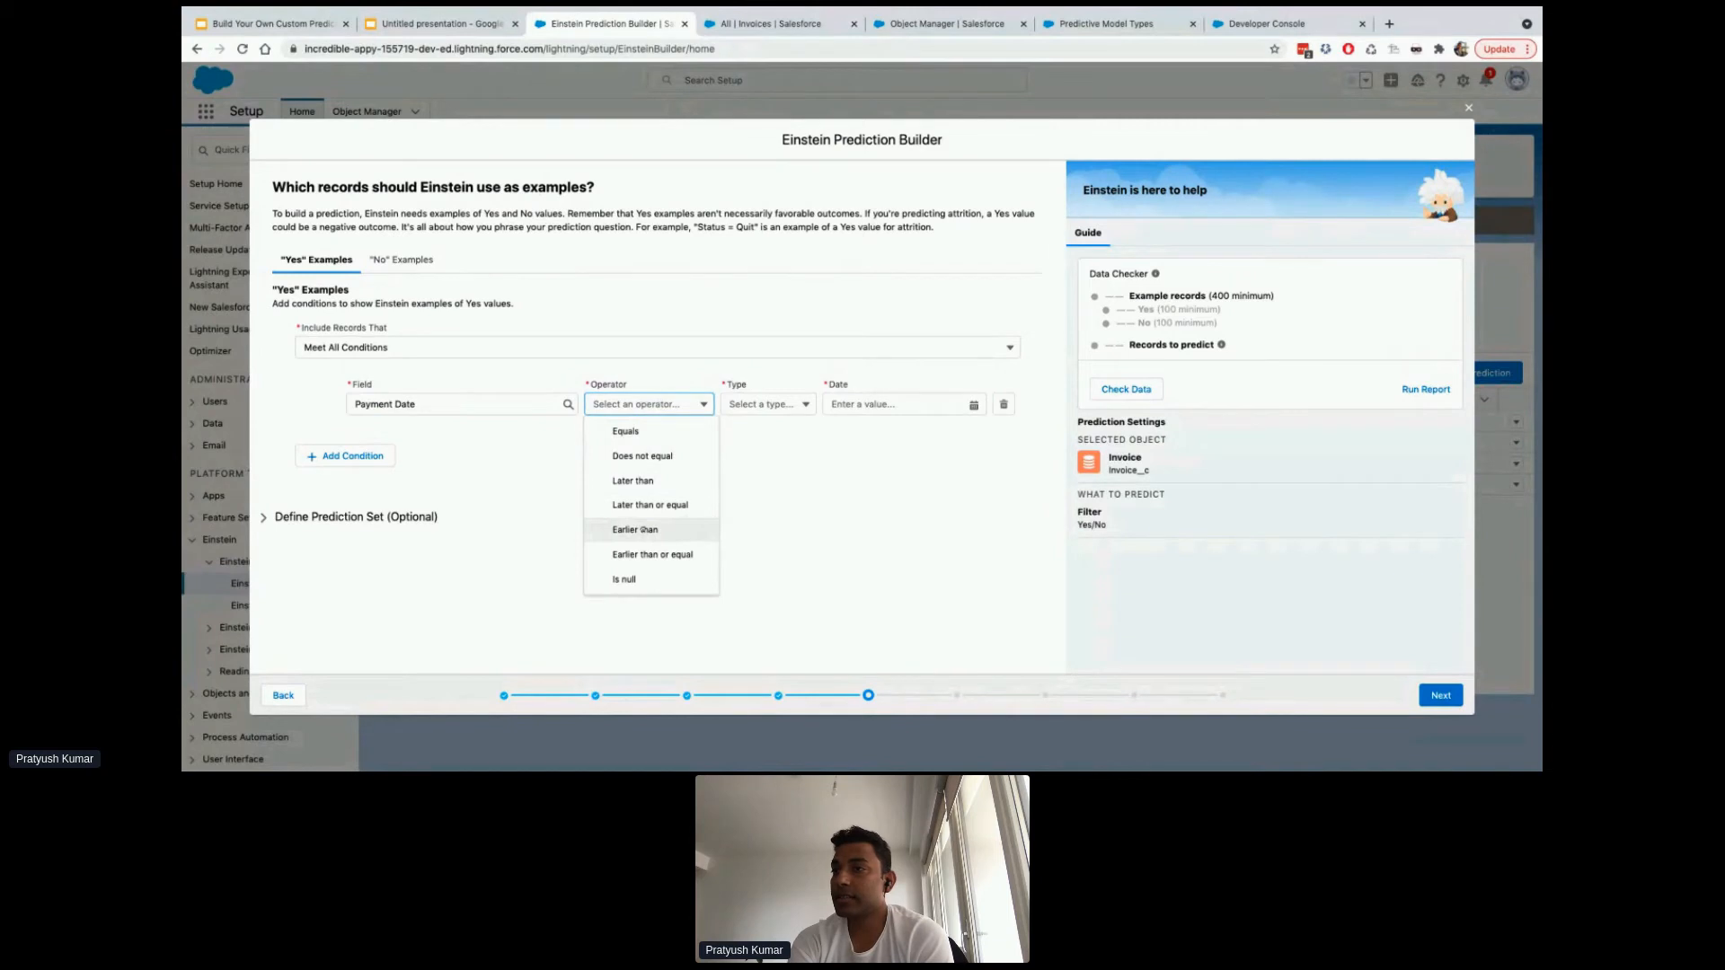
click(644, 530)
click(764, 405)
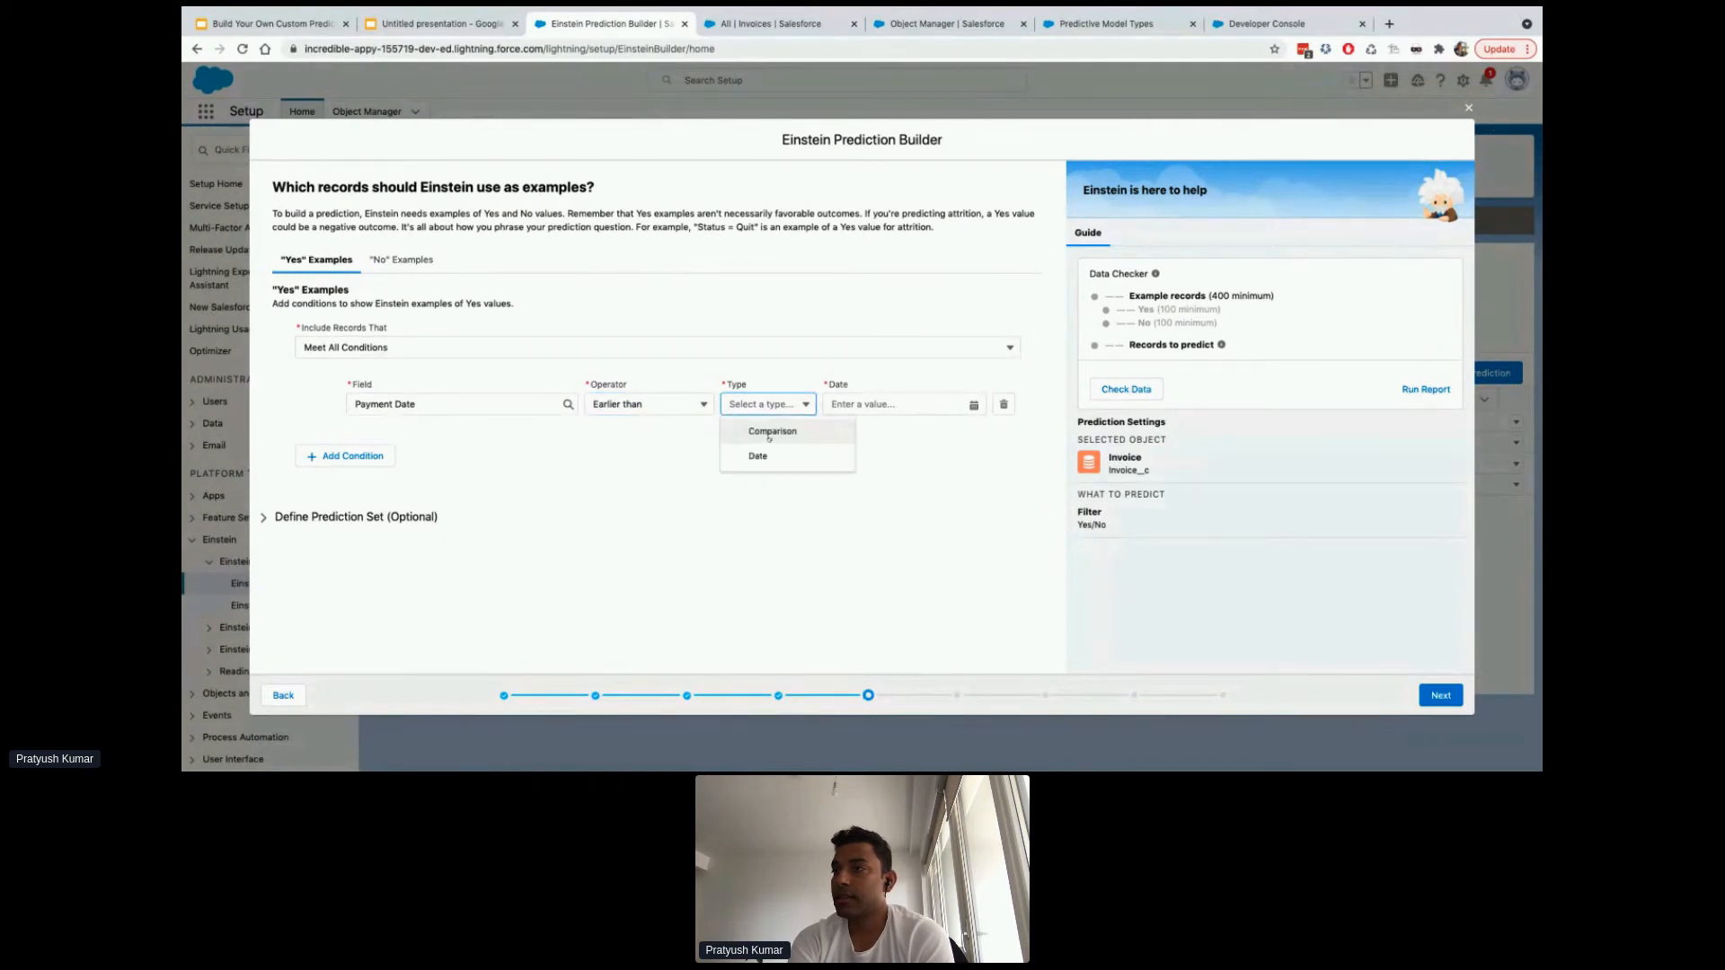
click(770, 433)
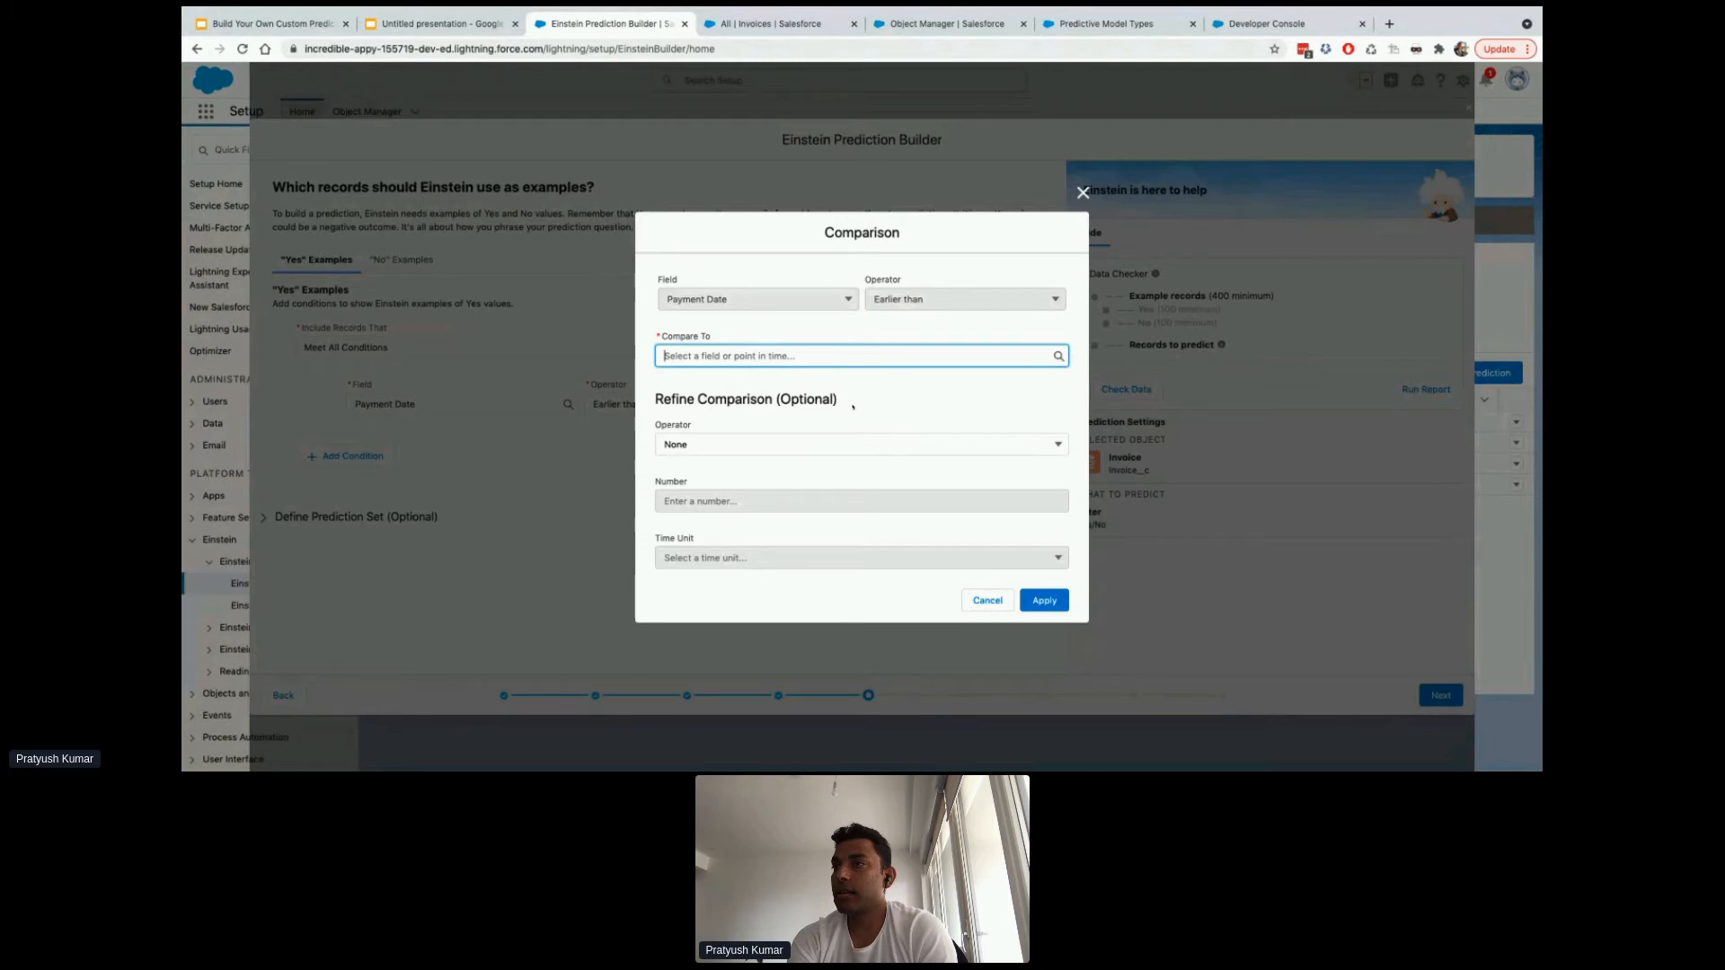
click(778, 461)
click(1044, 600)
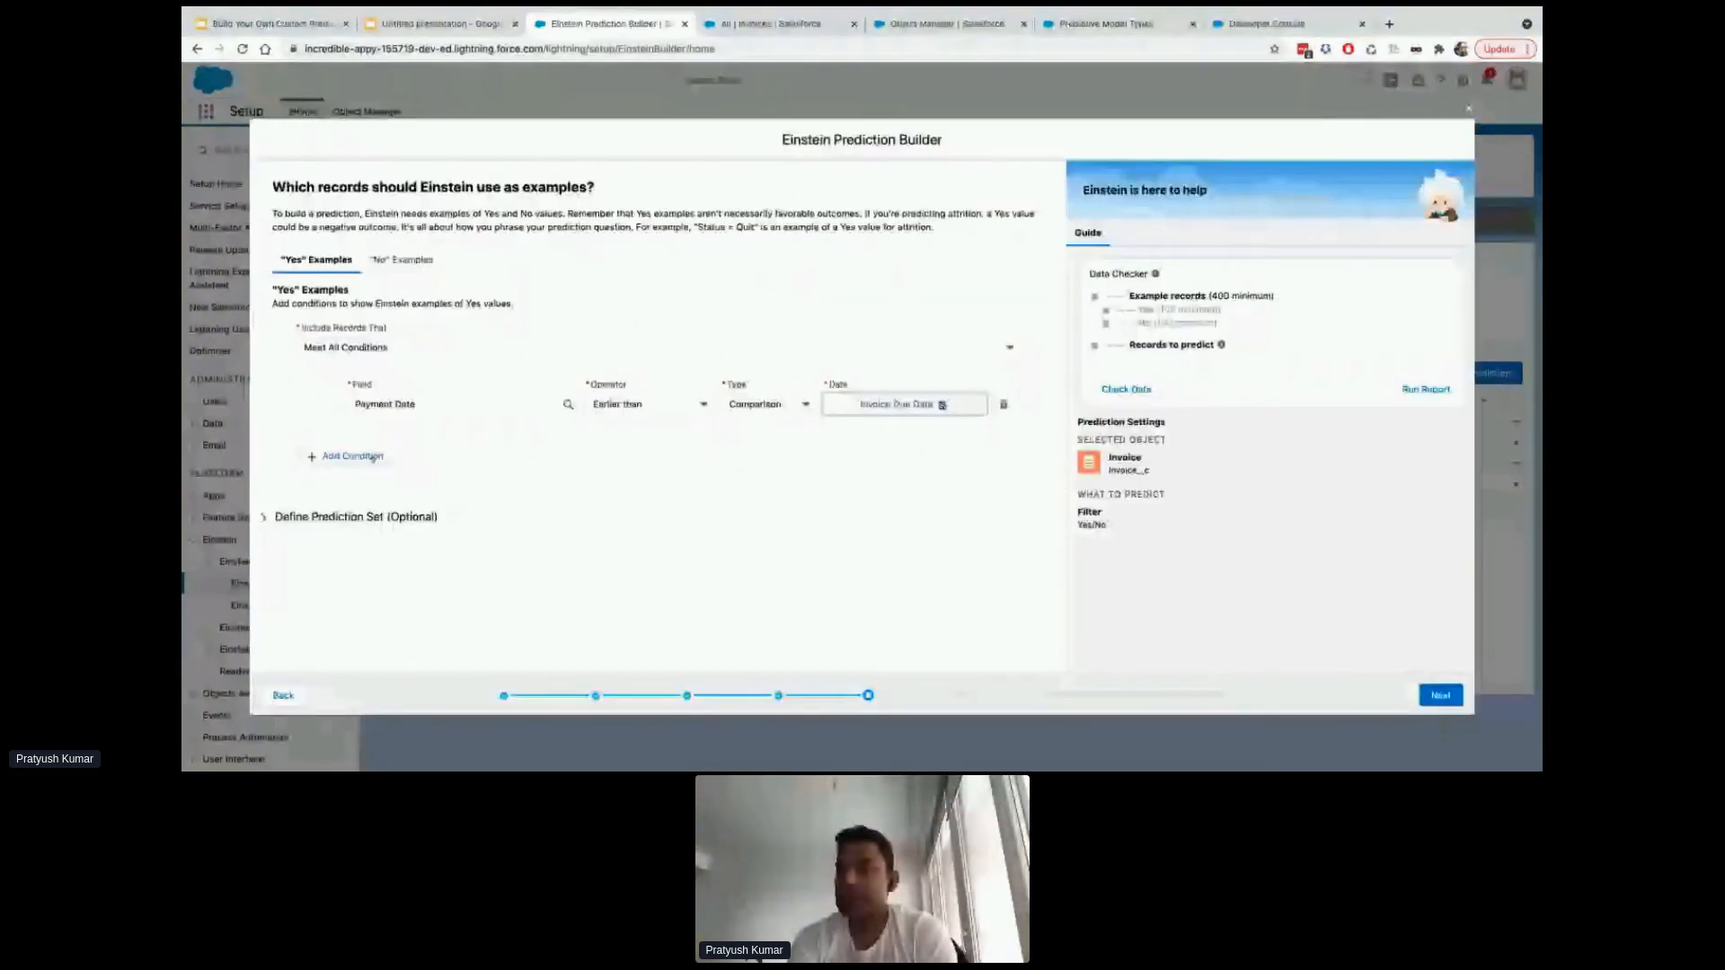
Add a second "Yes" examples condition on Balance Due with the Greater than operator
click(372, 457)
click(453, 460)
text(Bala)
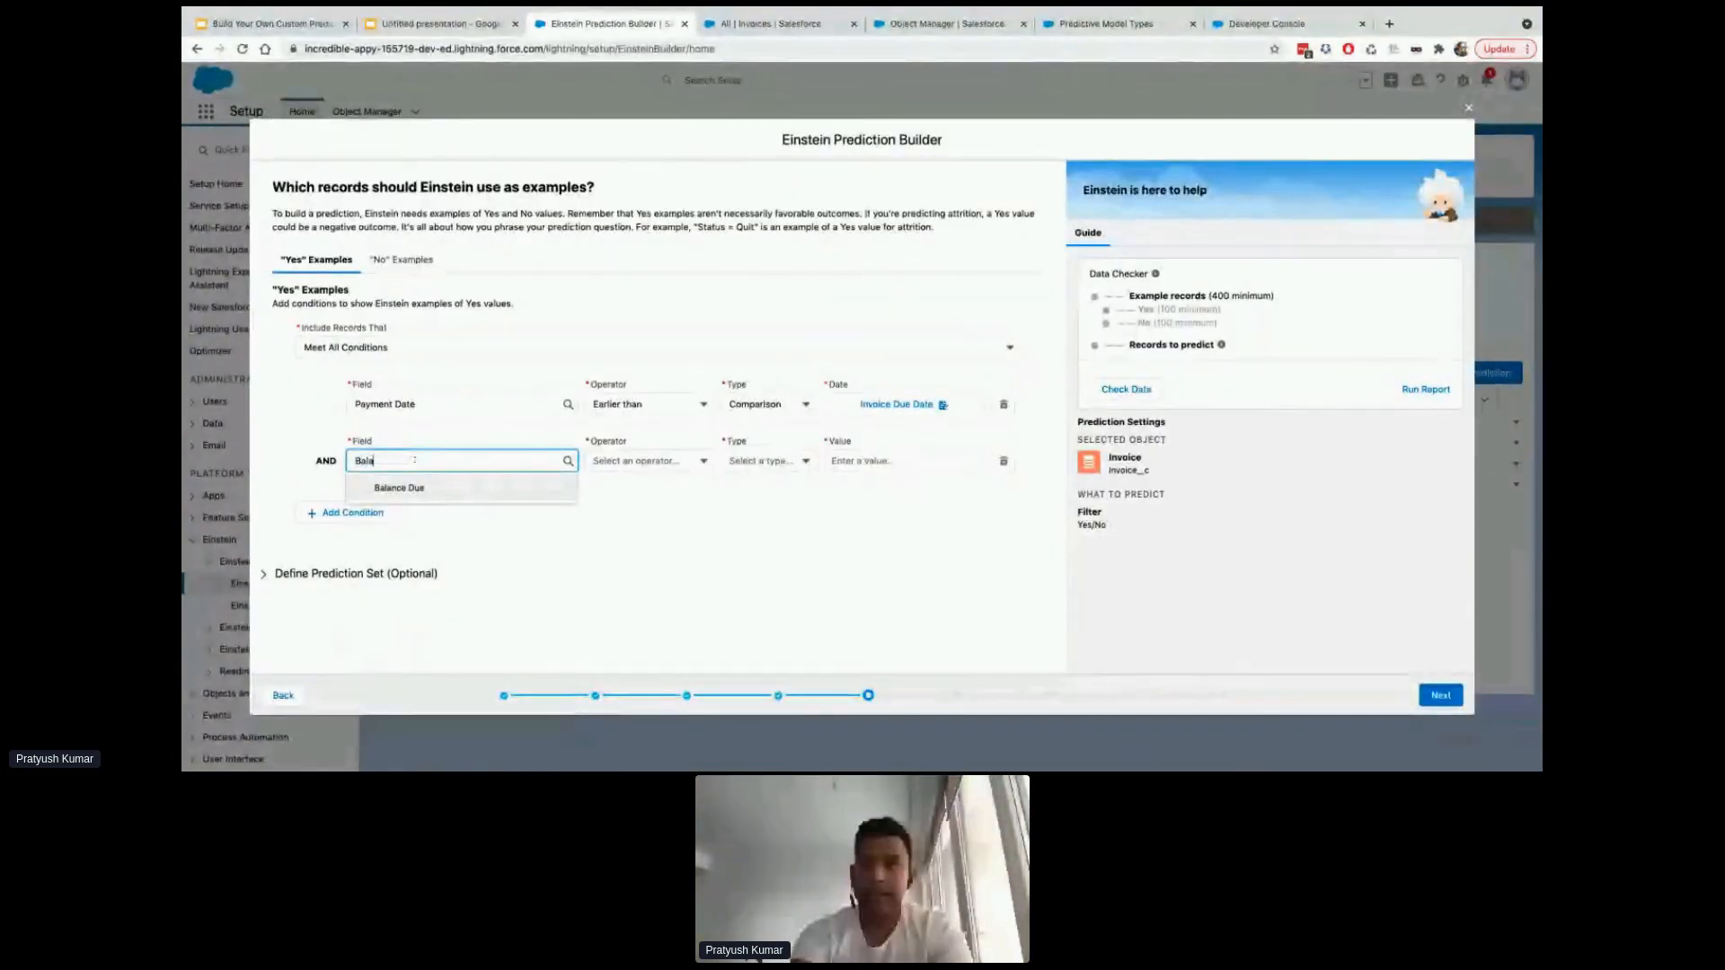
click(475, 490)
click(645, 461)
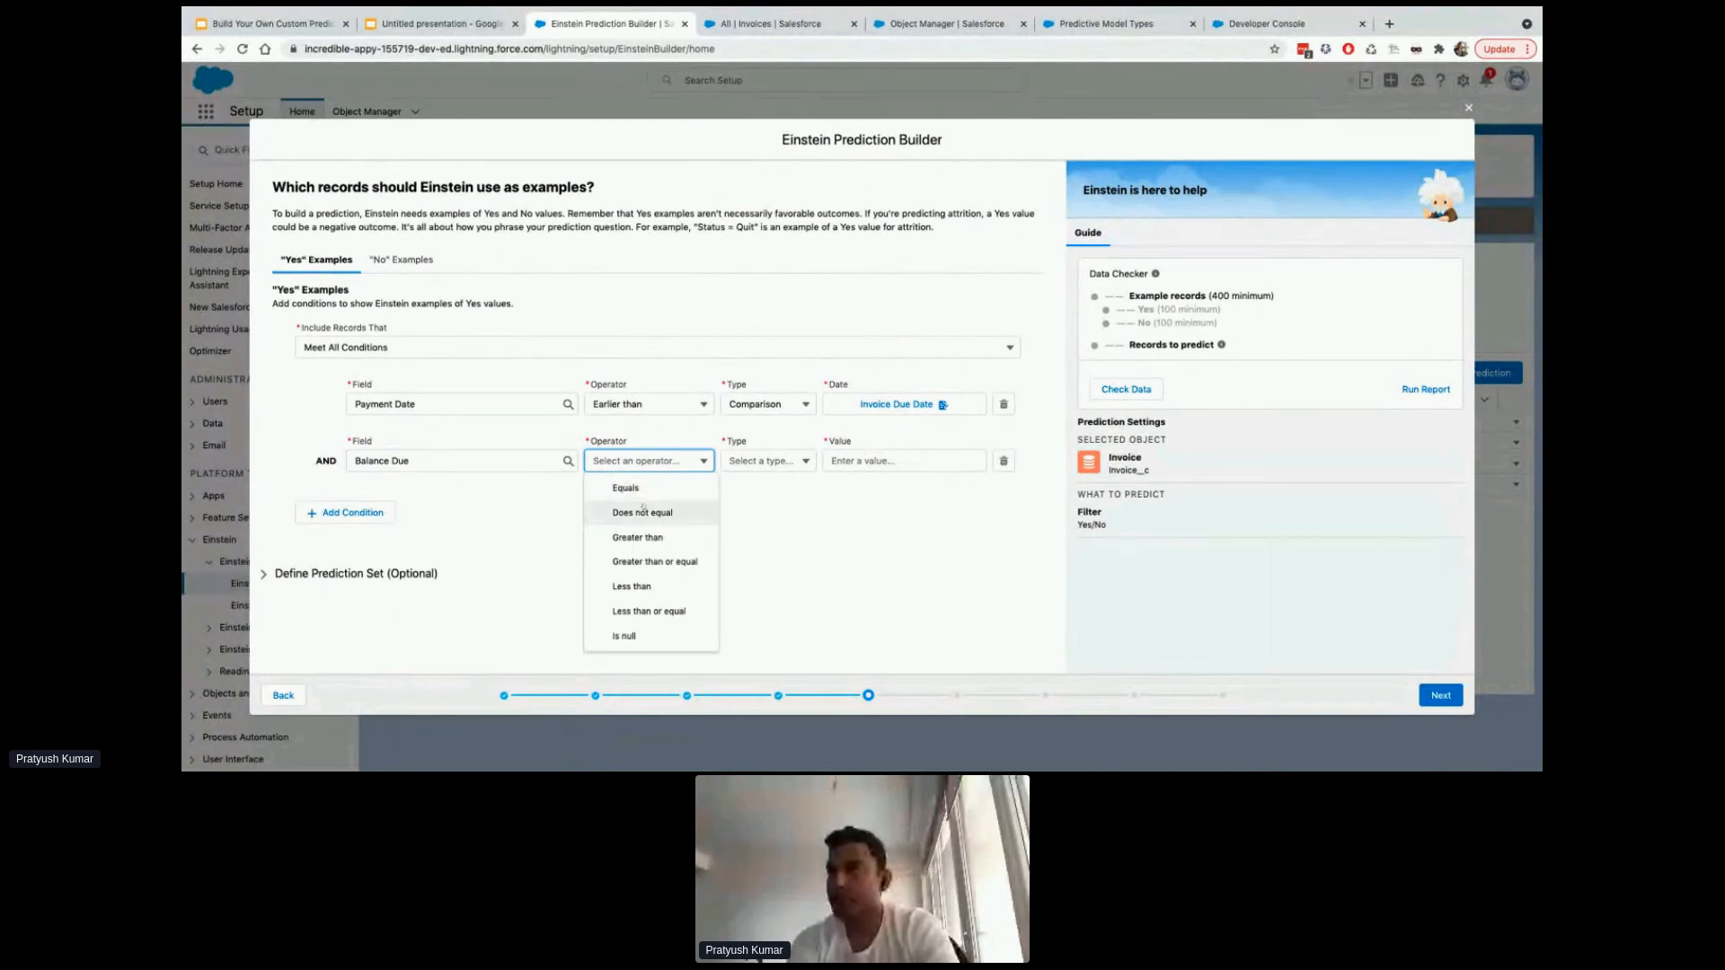
click(647, 538)
click(761, 461)
click(768, 490)
click(862, 461)
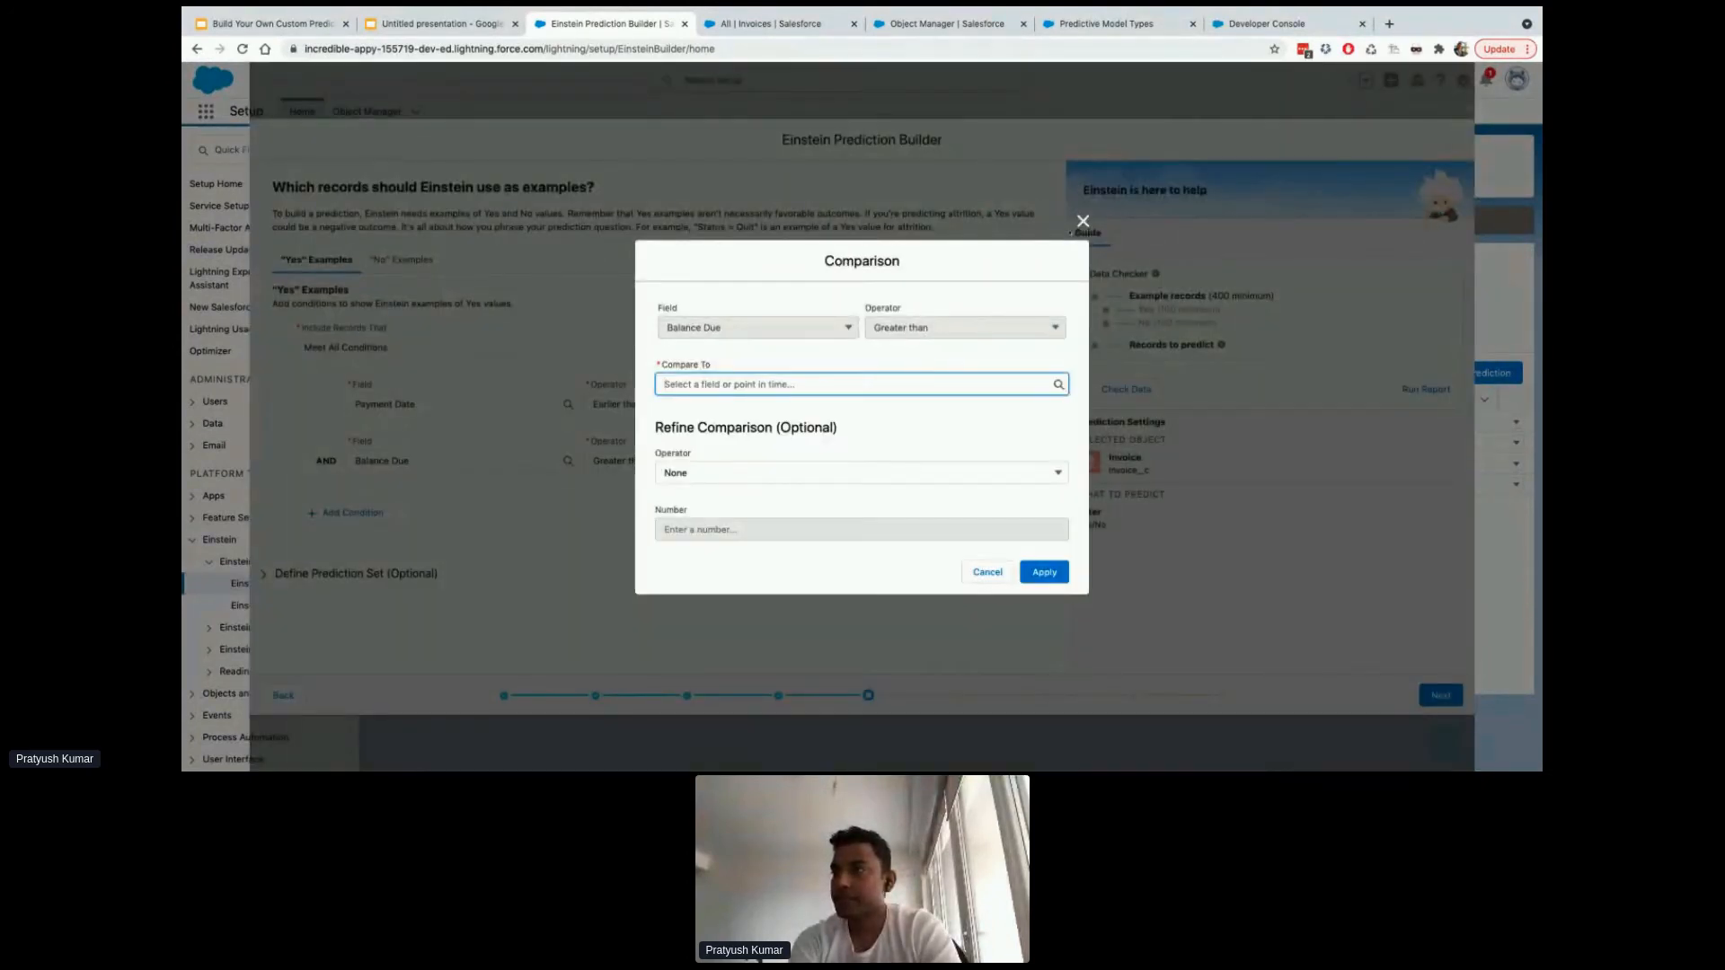
click(1083, 221)
Set the Balance Due condition's type to Currency and its value to 0.0
click(789, 463)
click(766, 512)
click(866, 462)
text(0)
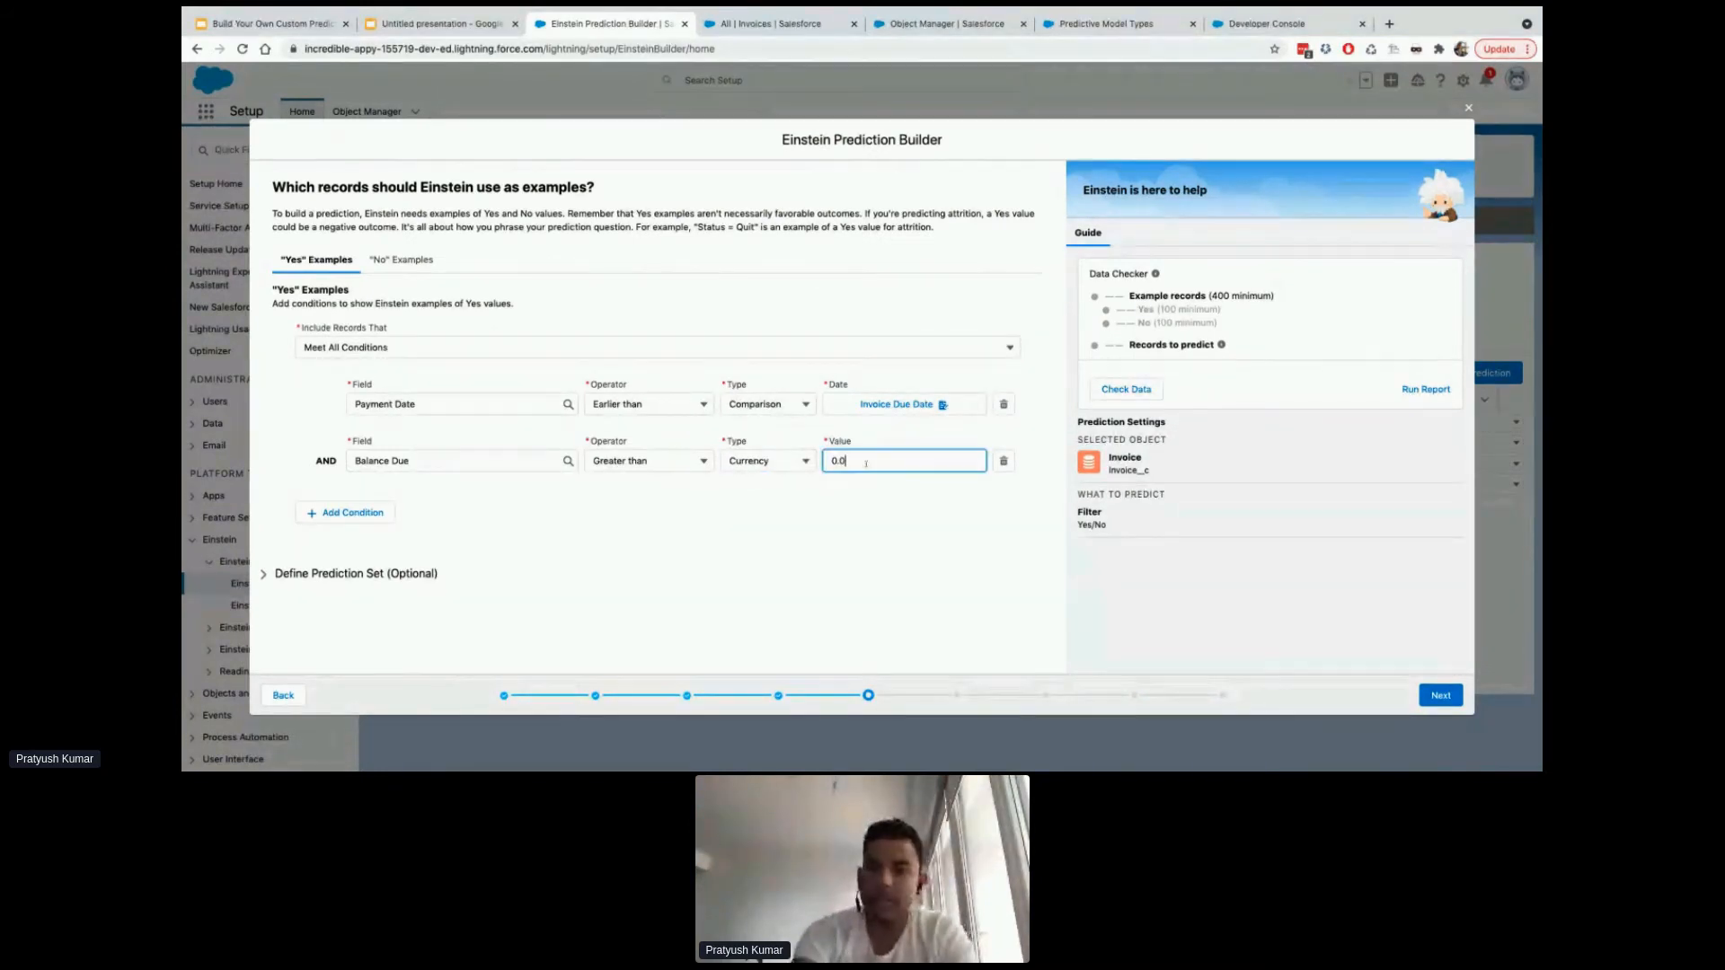
Add a third "Yes" examples condition on Invoice Due Date with the Earlier than operator
click(368, 513)
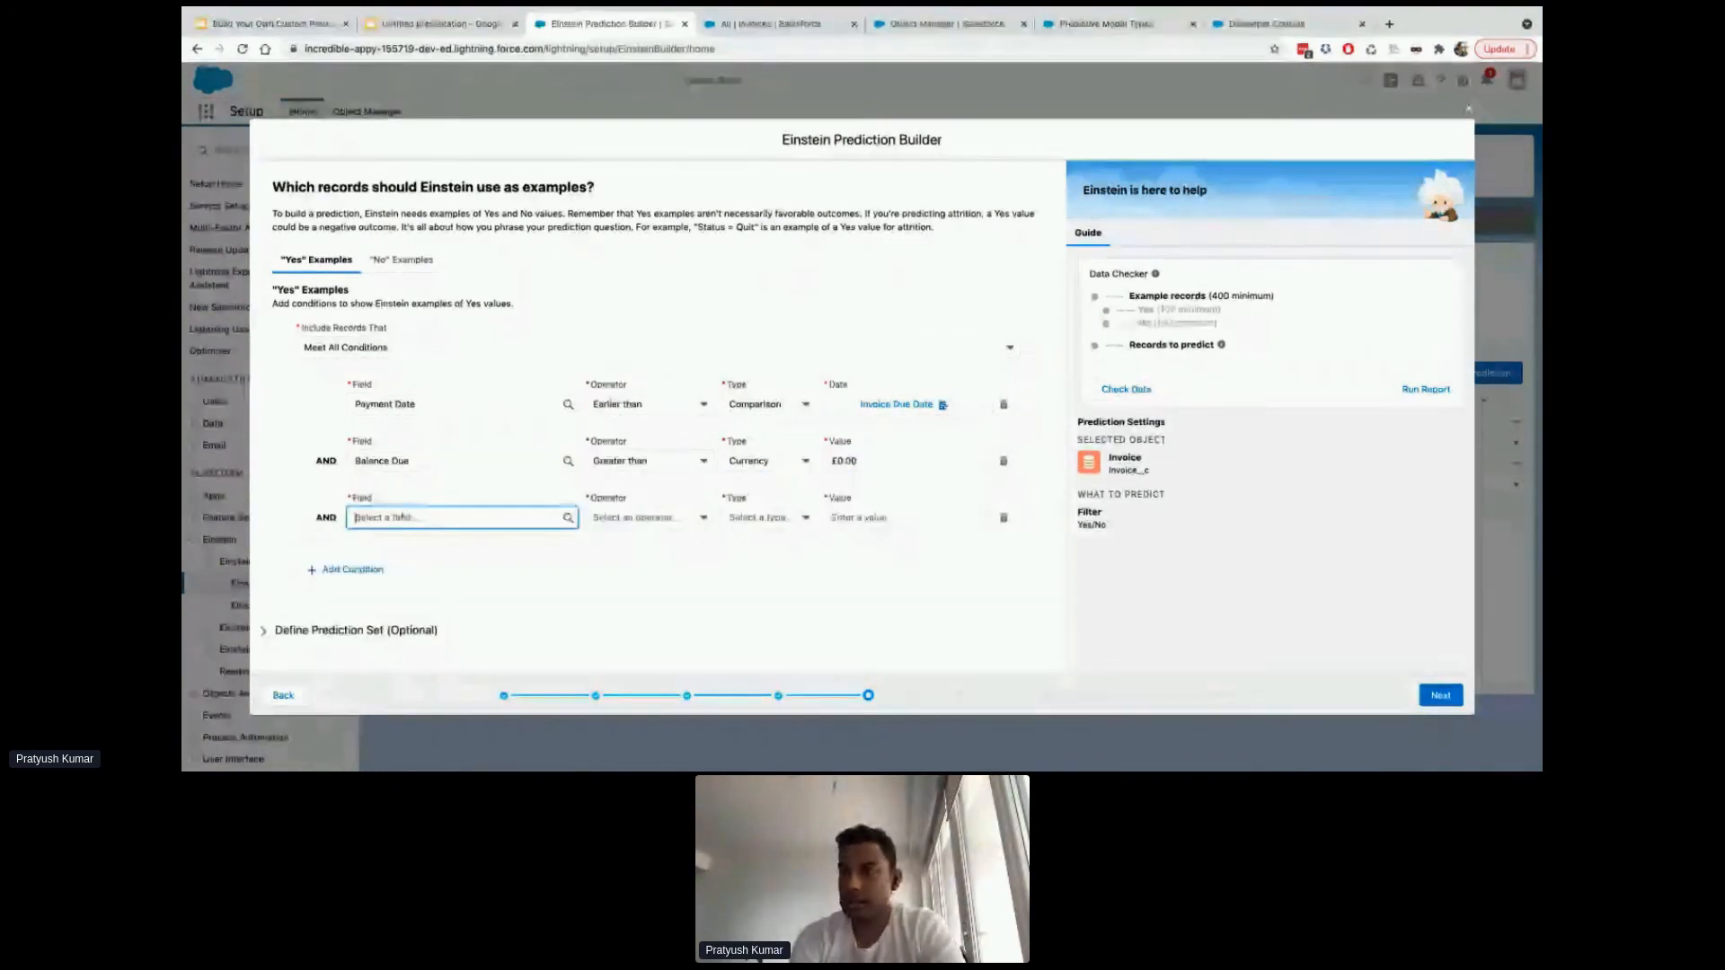
click(414, 518)
text(Invoice)
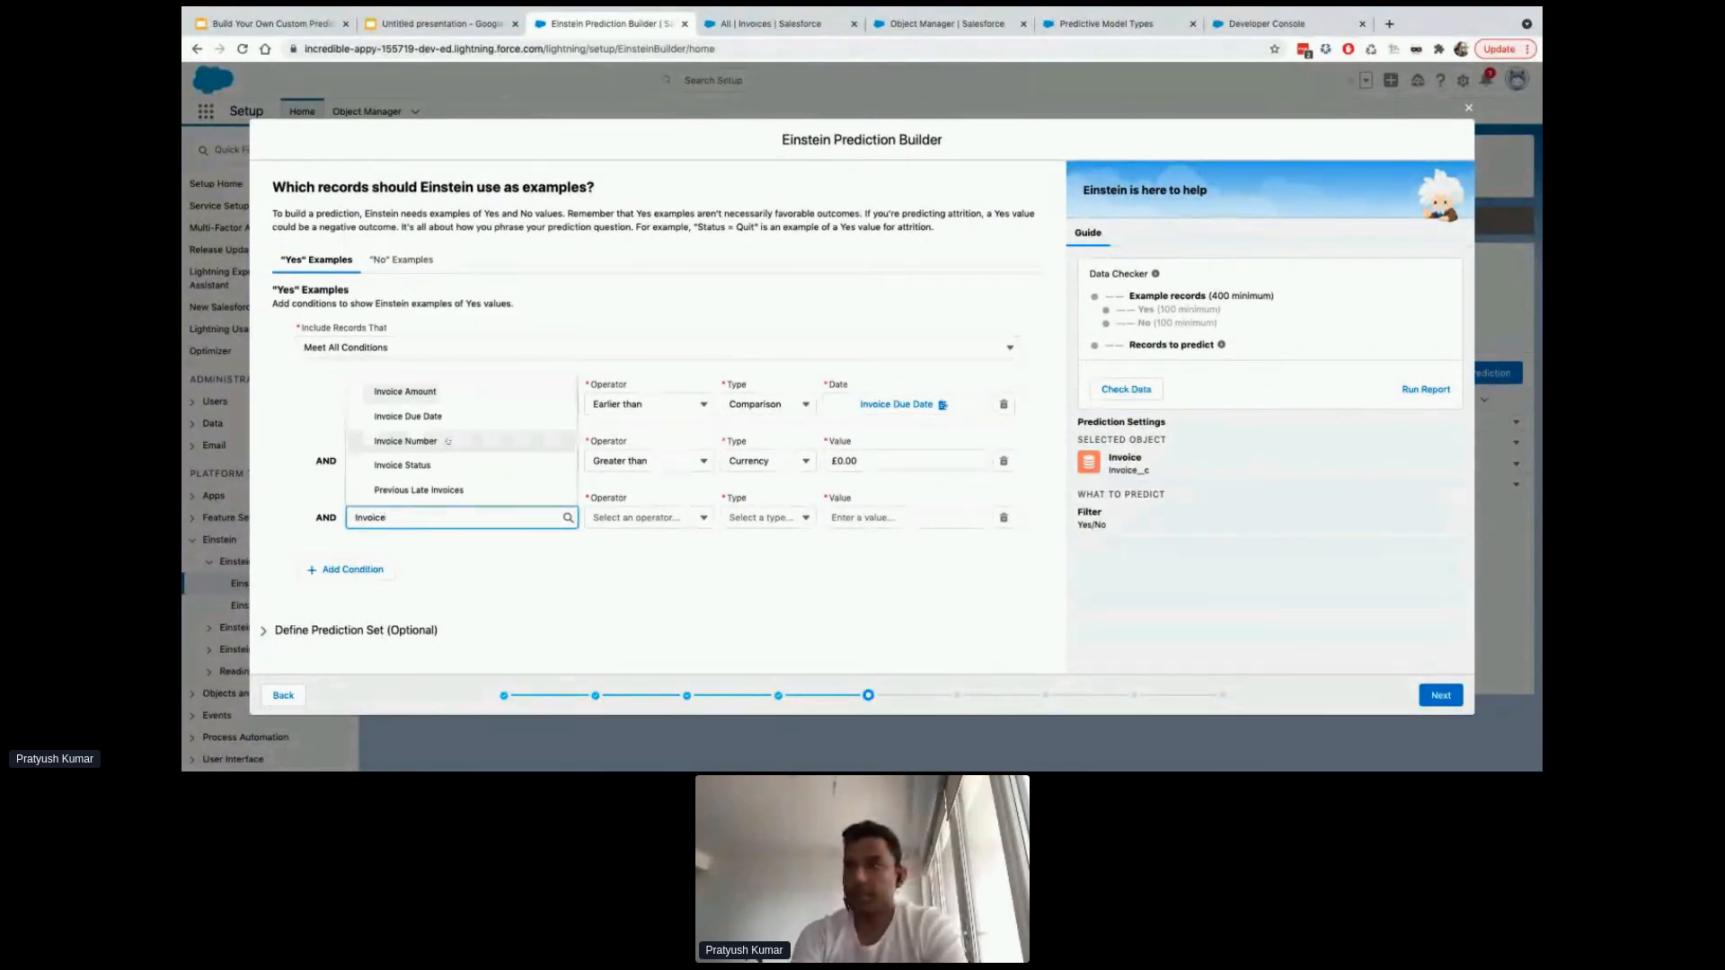
click(557, 416)
click(643, 517)
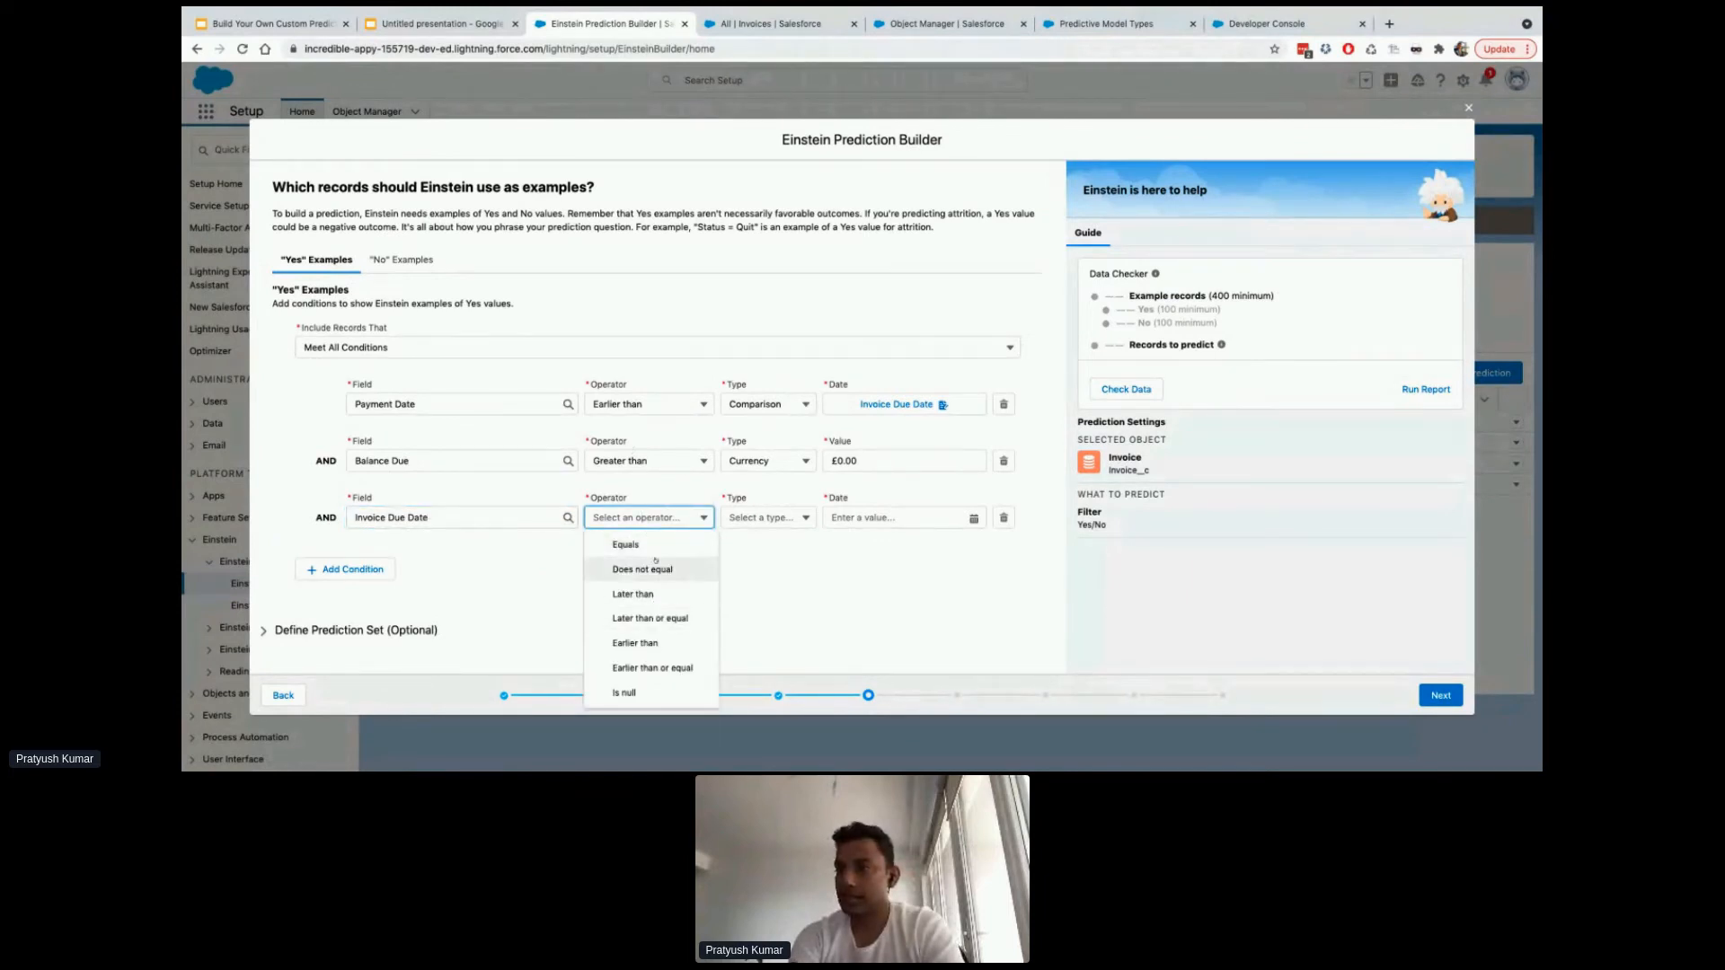
click(645, 643)
Give the Invoice Due Date condition the Comparison type and compare it to Now ()
click(759, 512)
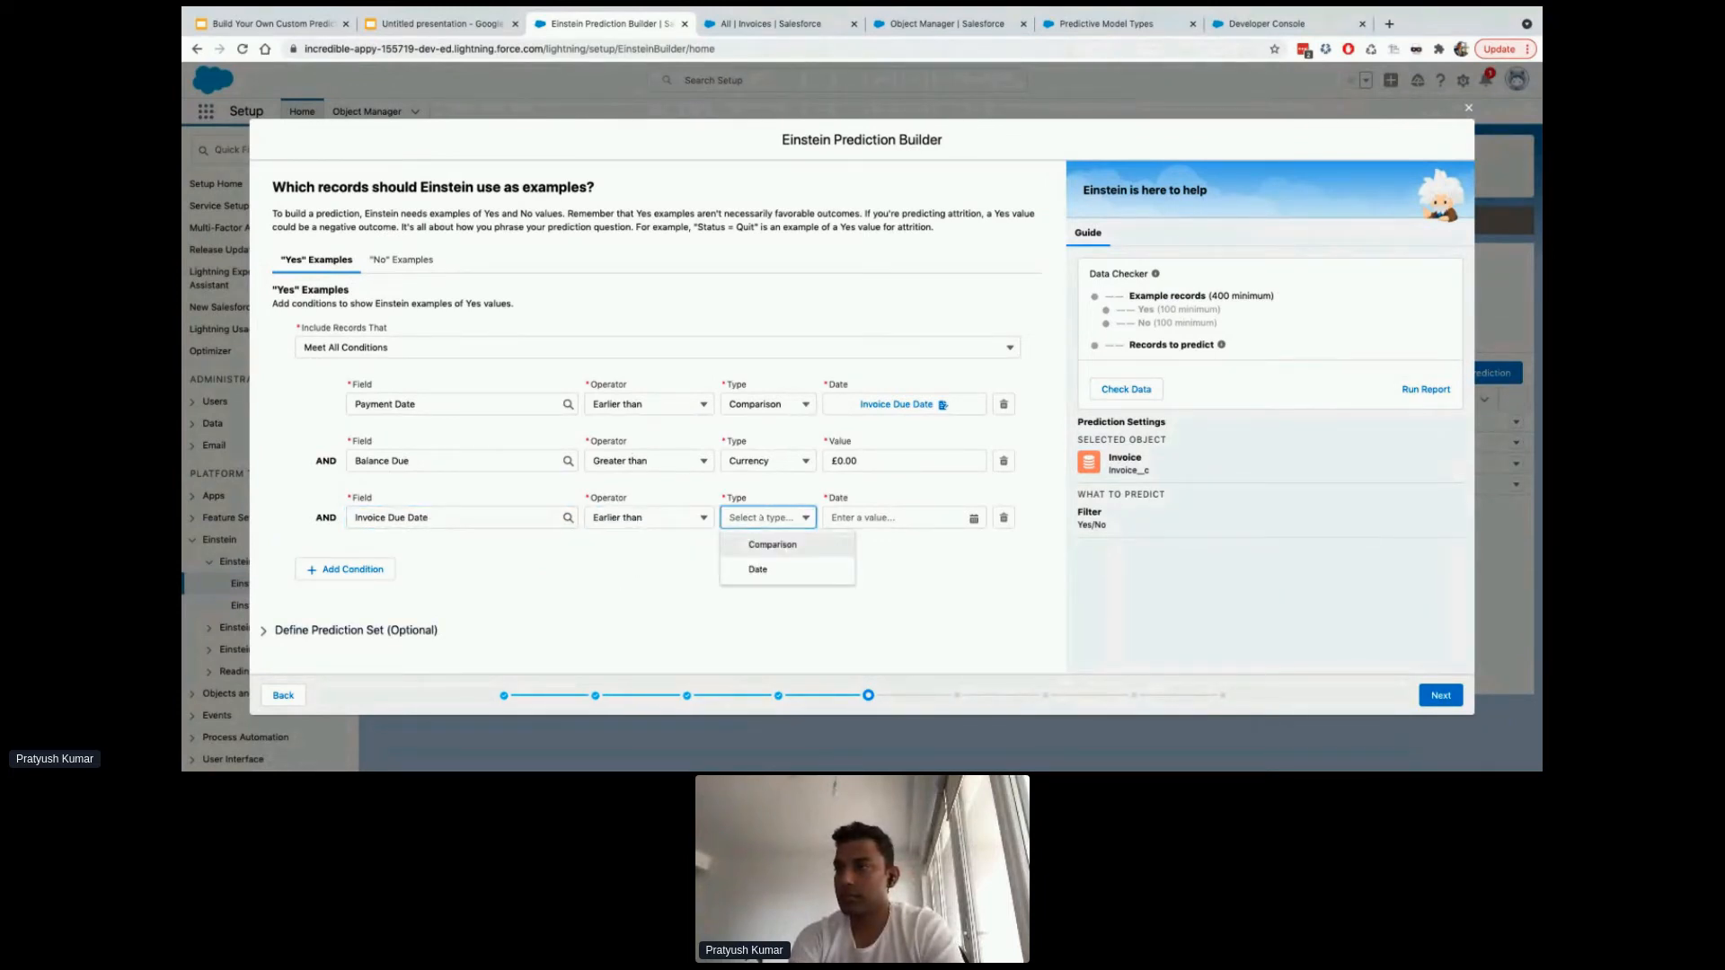
click(770, 545)
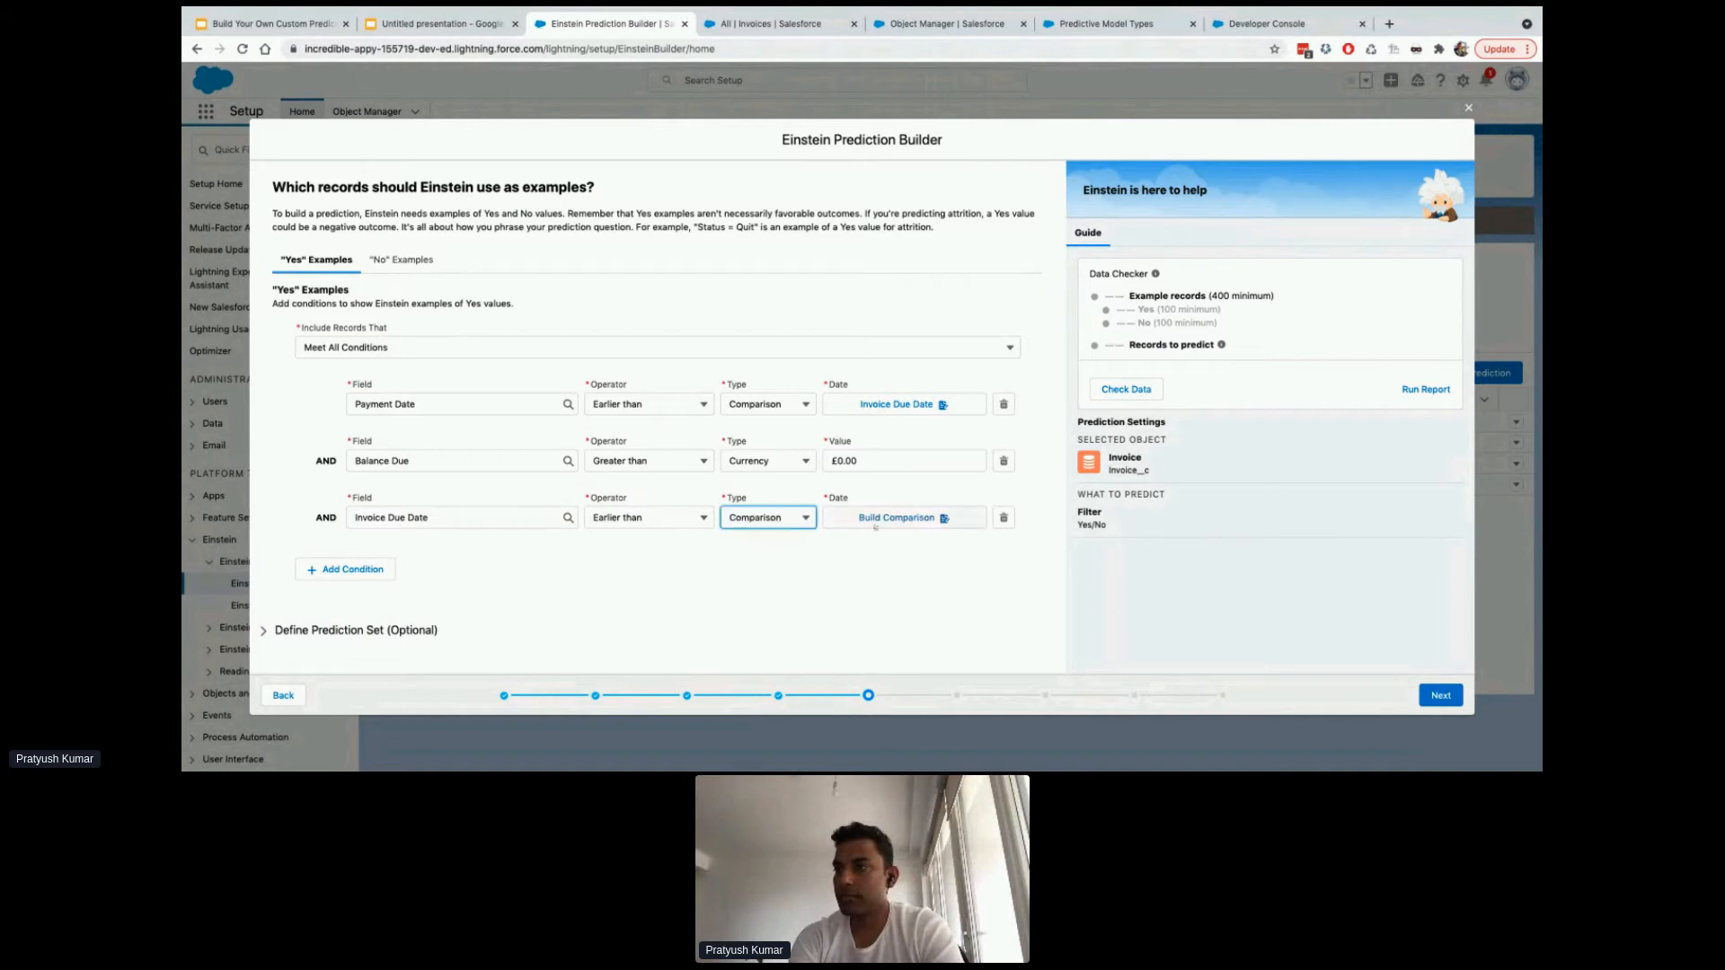
click(897, 517)
click(758, 356)
text(Now)
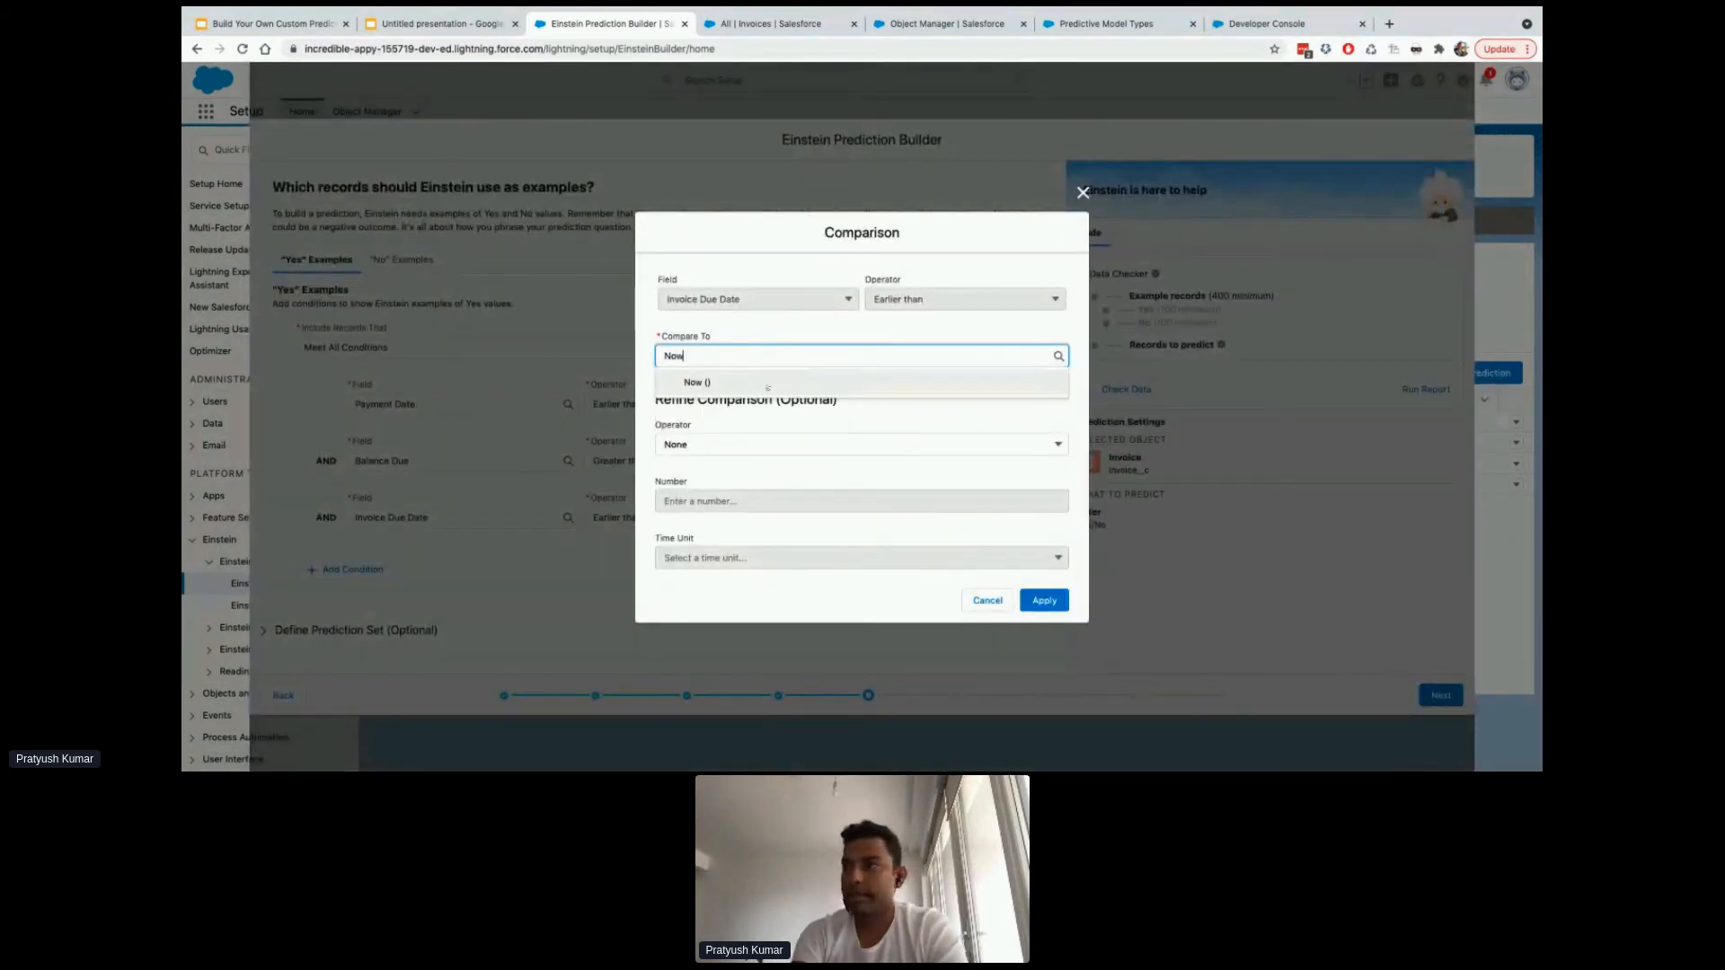
click(759, 382)
click(1044, 601)
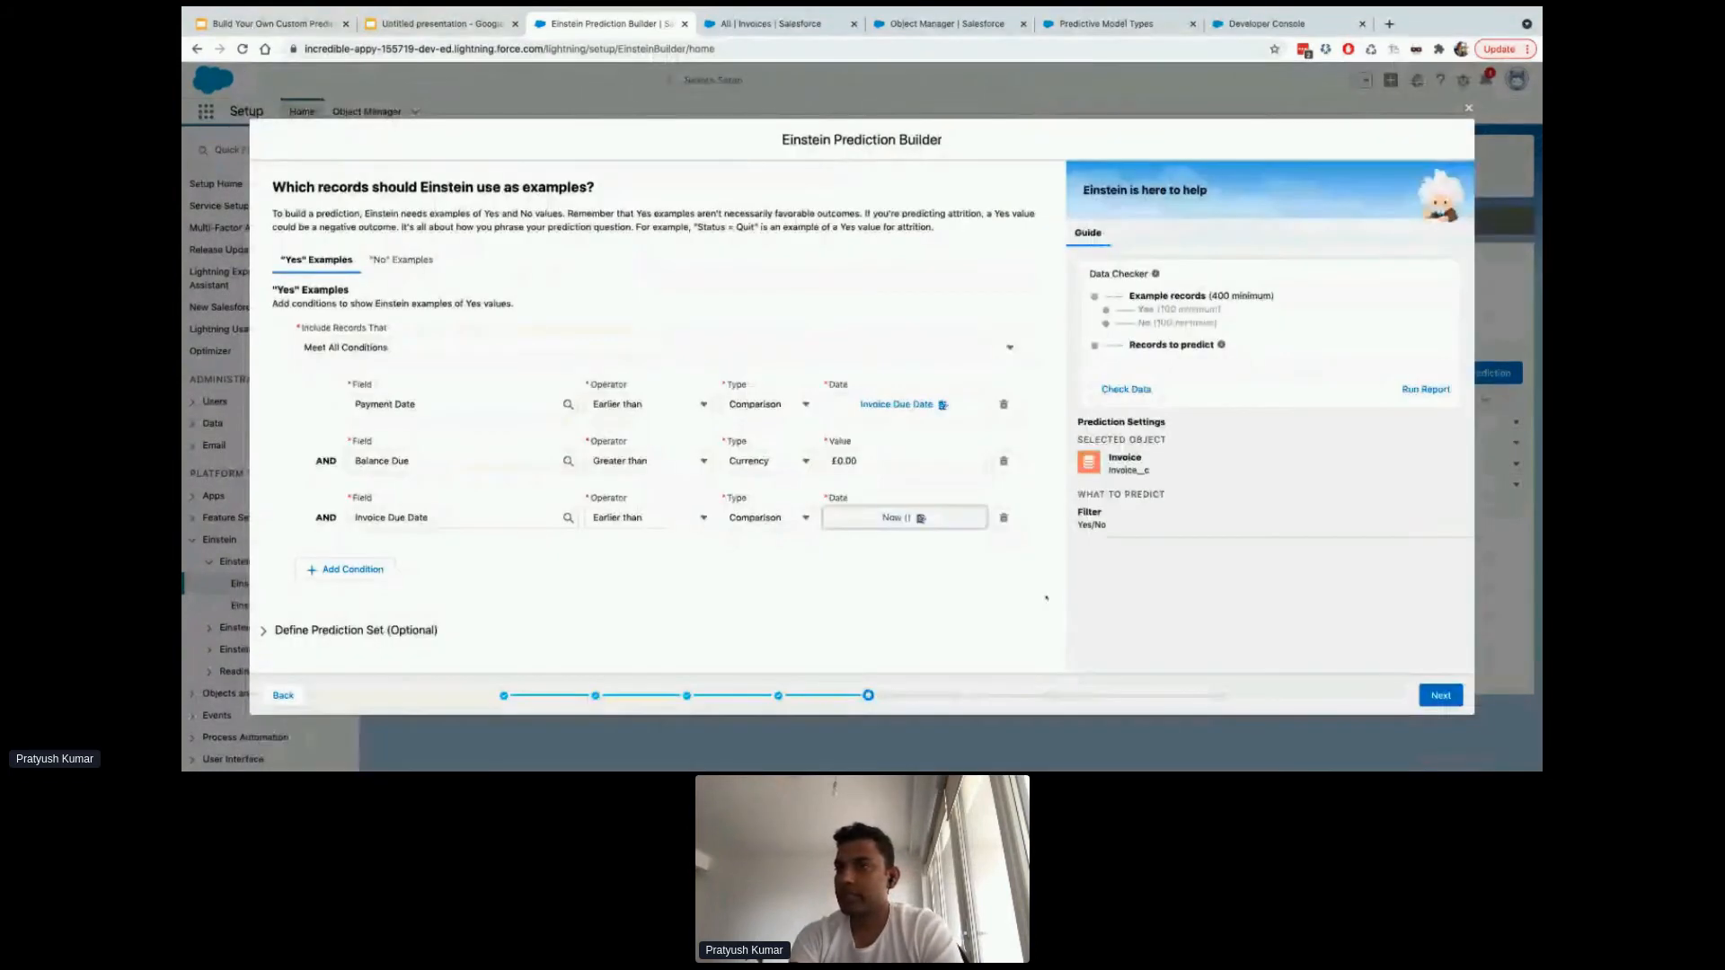
Make the "Yes" examples meet custom condition logic defined as "1 or (2 and 3)"
click(377, 351)
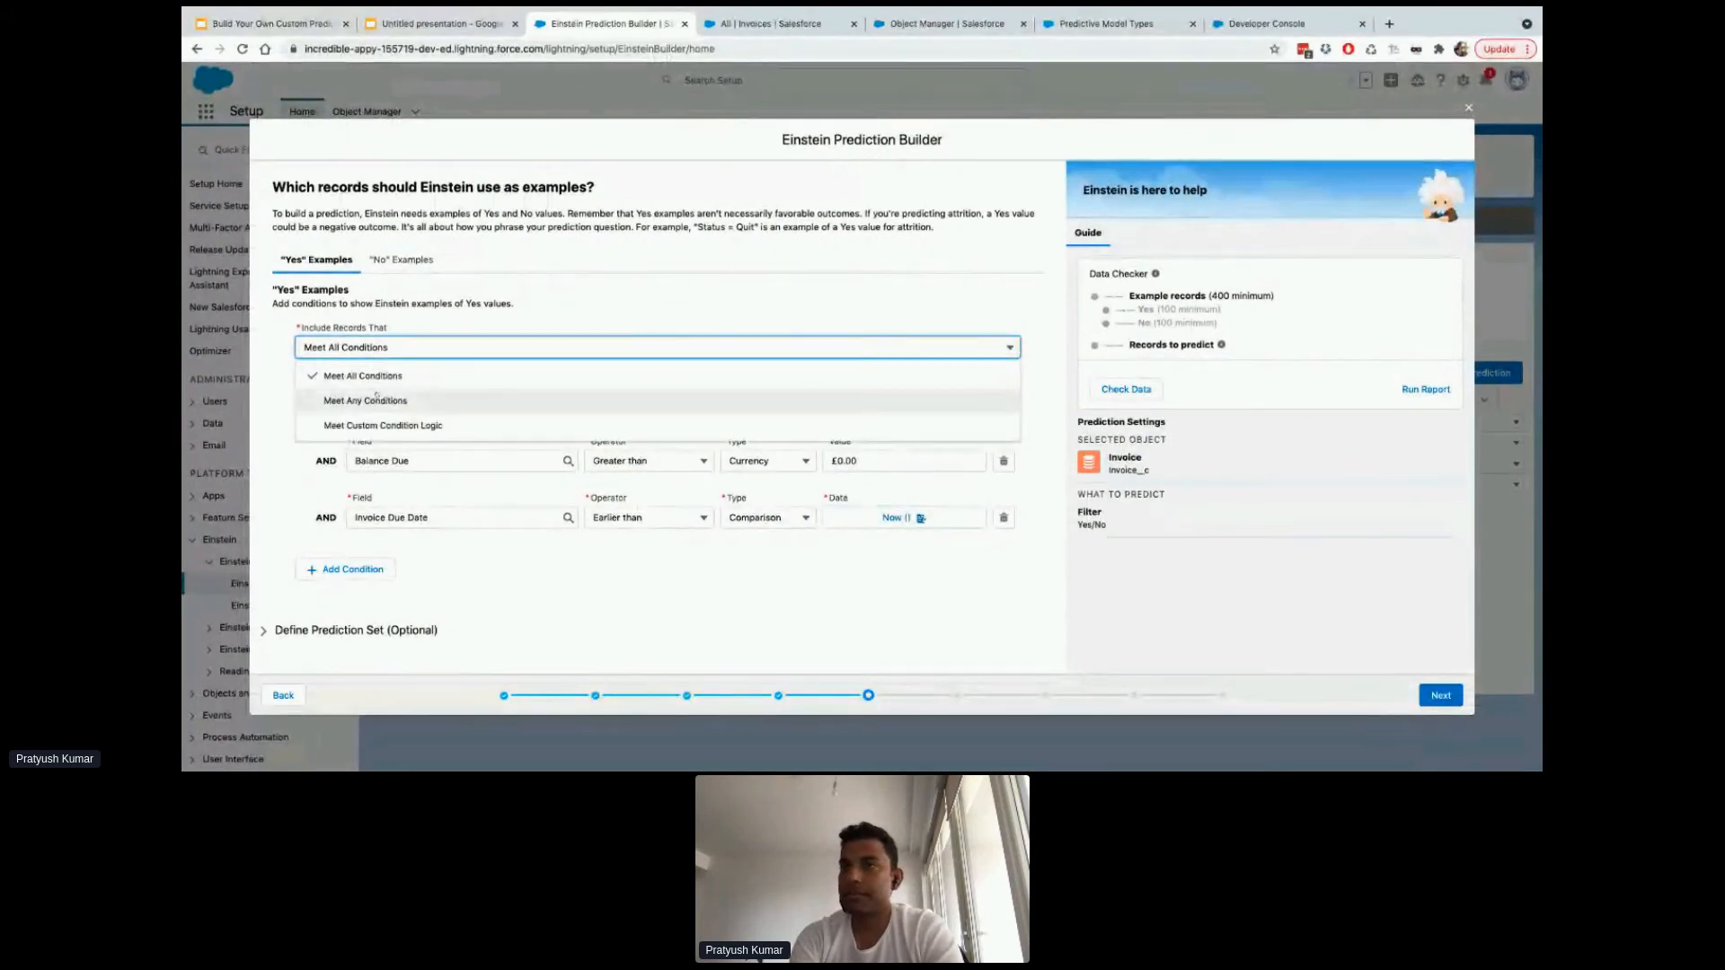
click(382, 425)
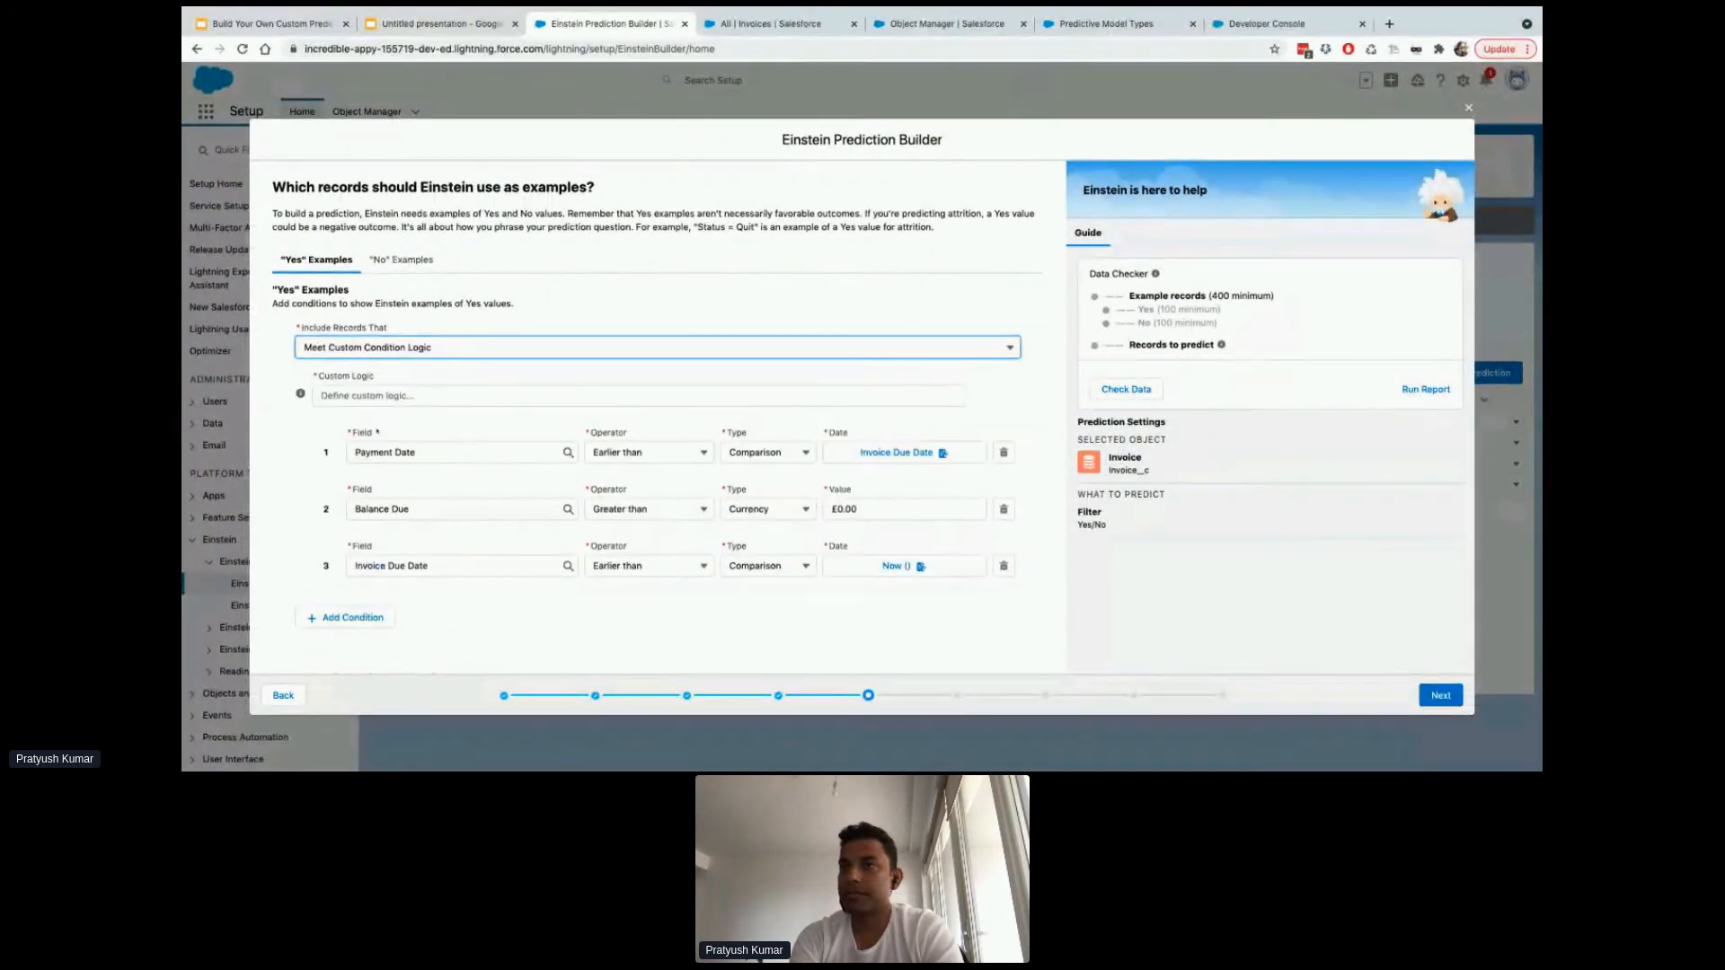
text(1 or)
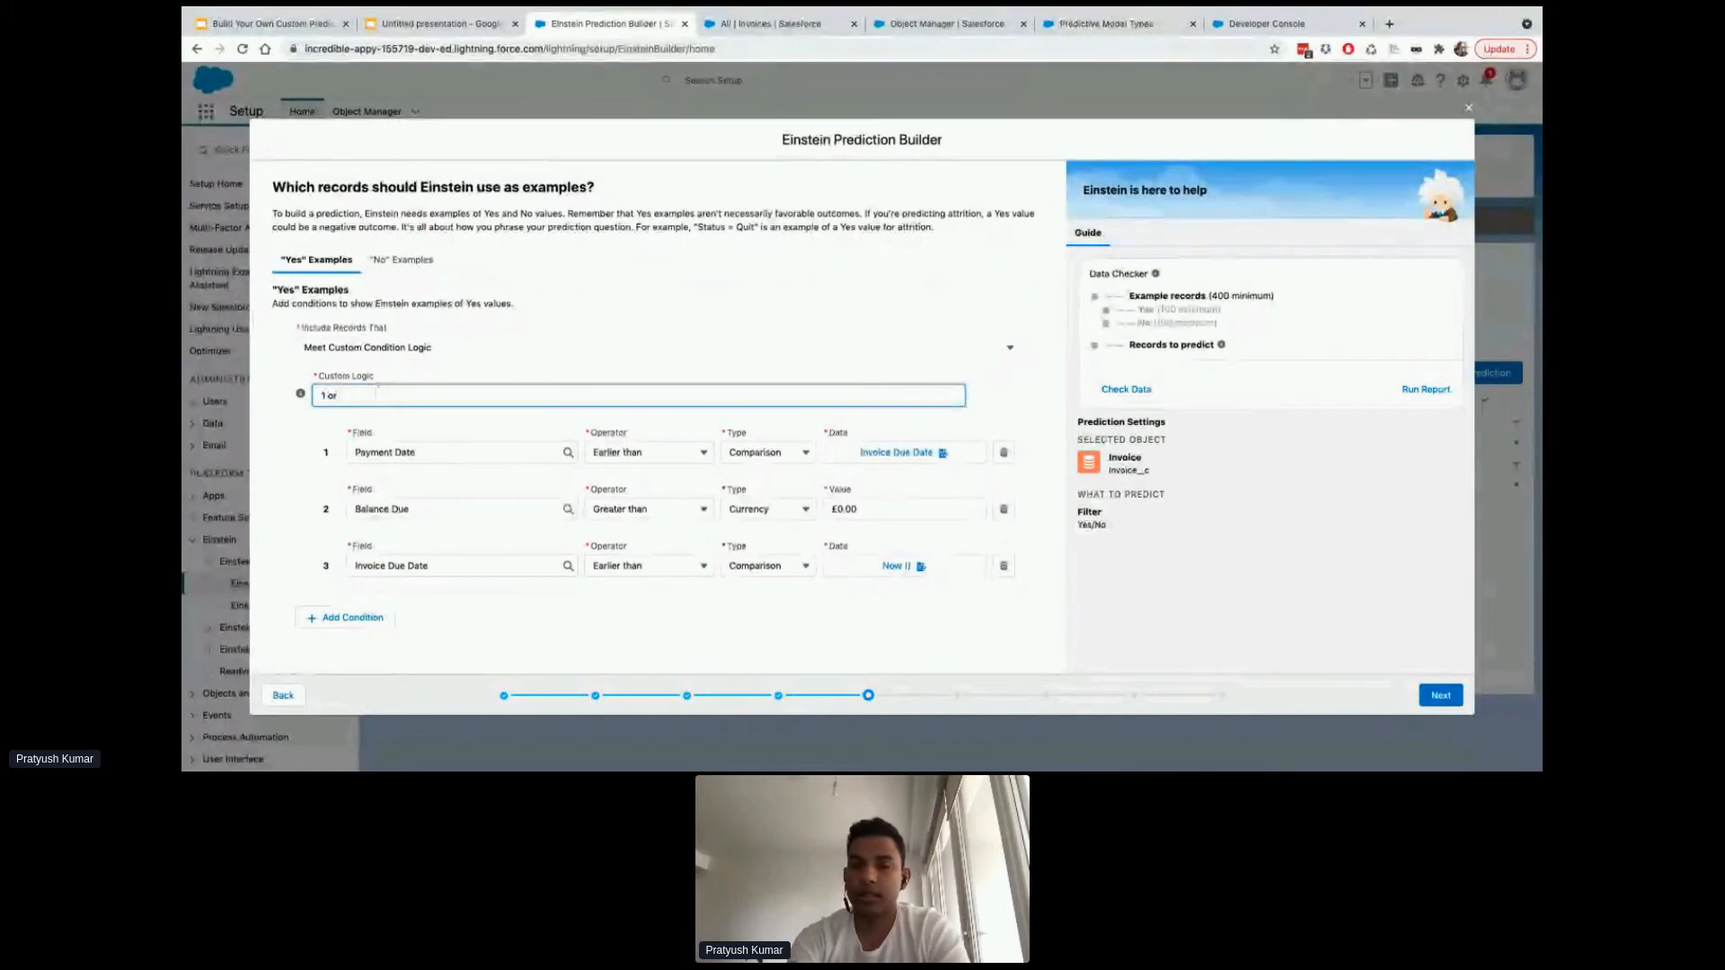
text( (2 and 3))
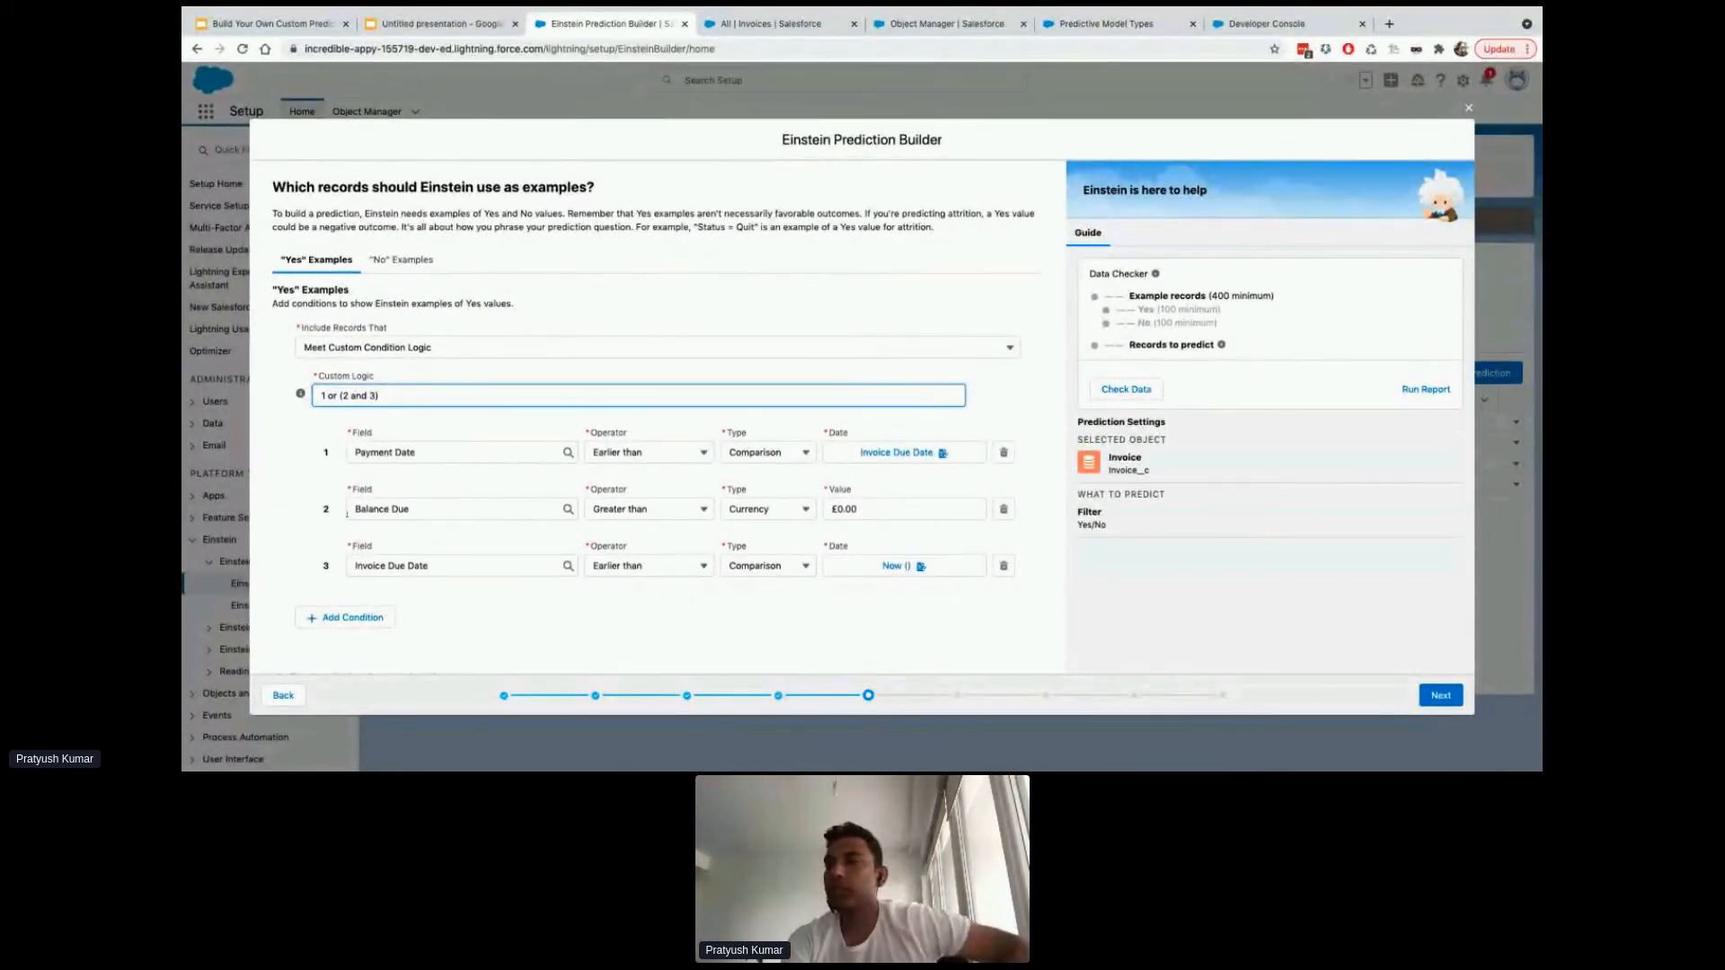
Change the Payment Date condition to Later than, using a comparison to Invoice Due Date
scroll(347, 515, down, 1)
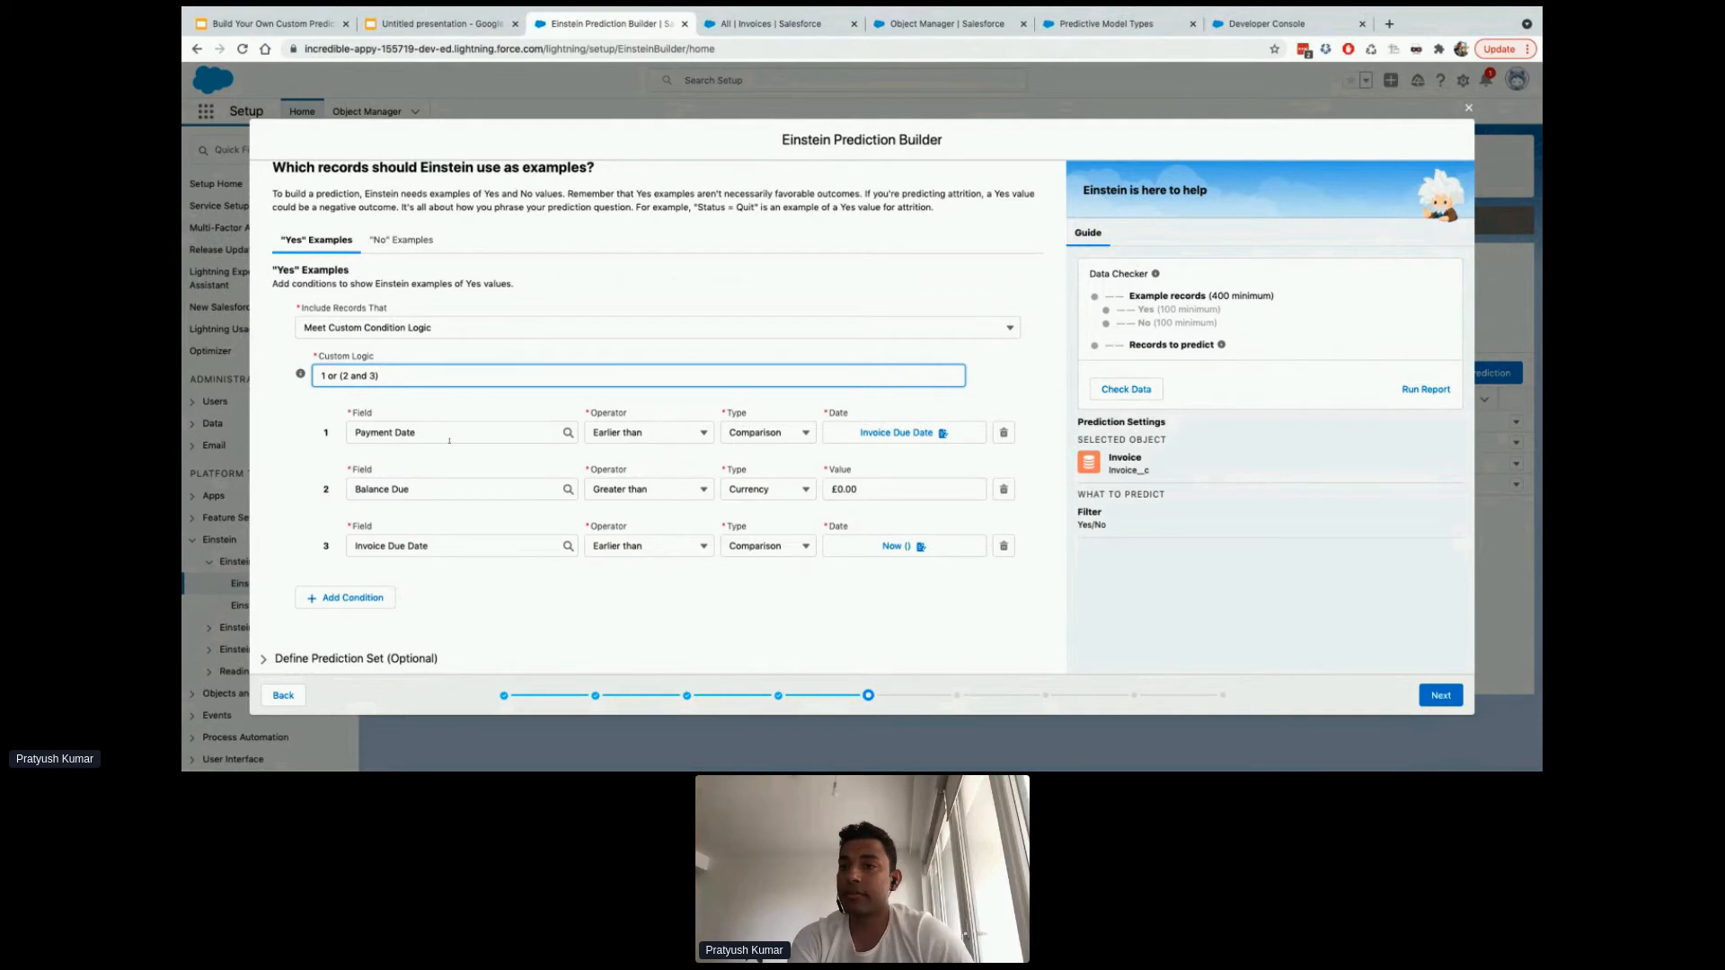
click(768, 432)
click(759, 455)
click(831, 358)
text(Invoice)
click(831, 377)
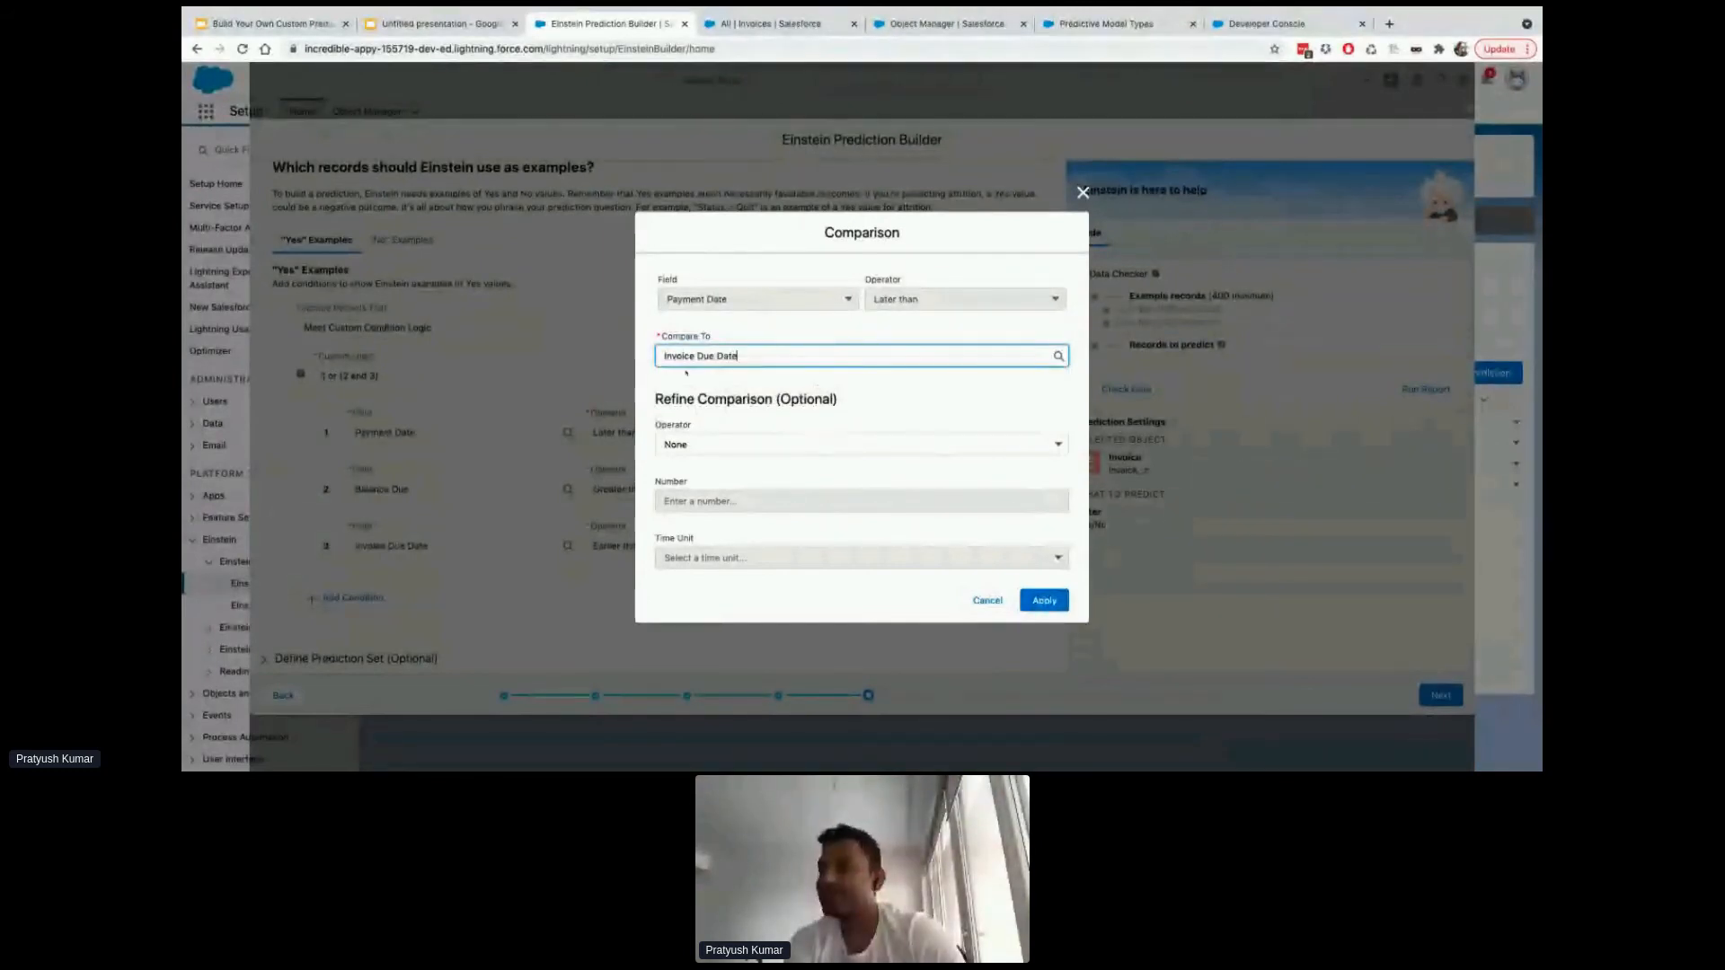
click(1043, 600)
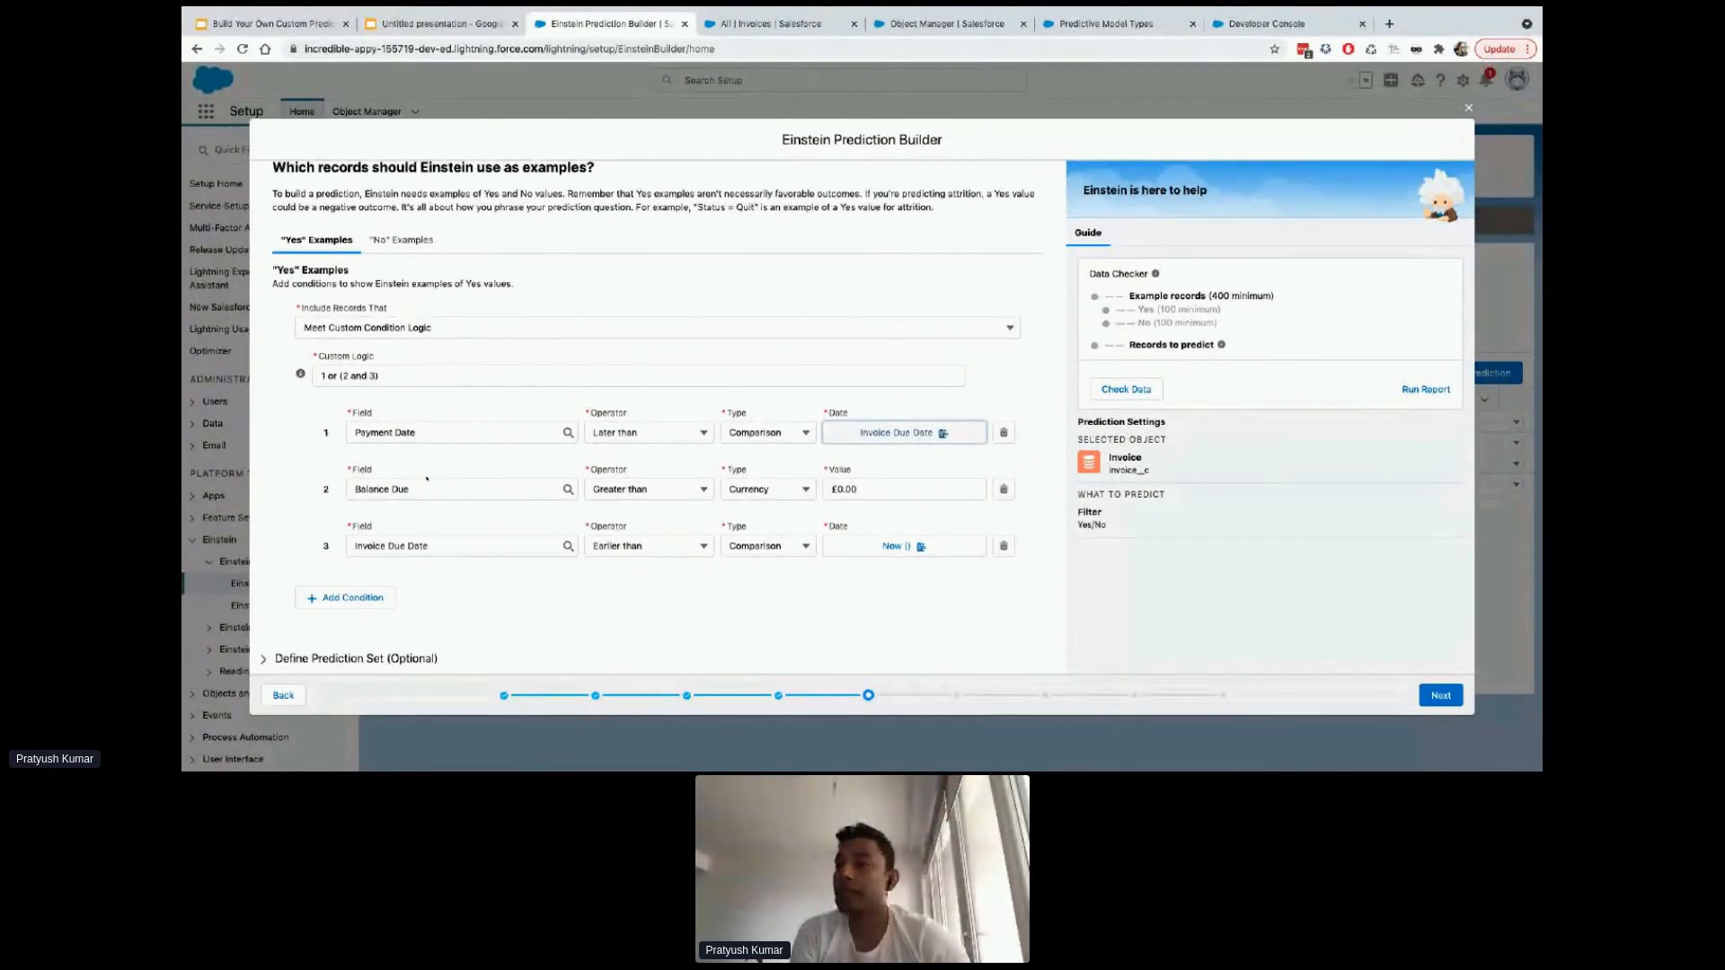
Define the first "No" examples condition as Balance Due Equals, with the Currency type and a value of 0.00
click(402, 240)
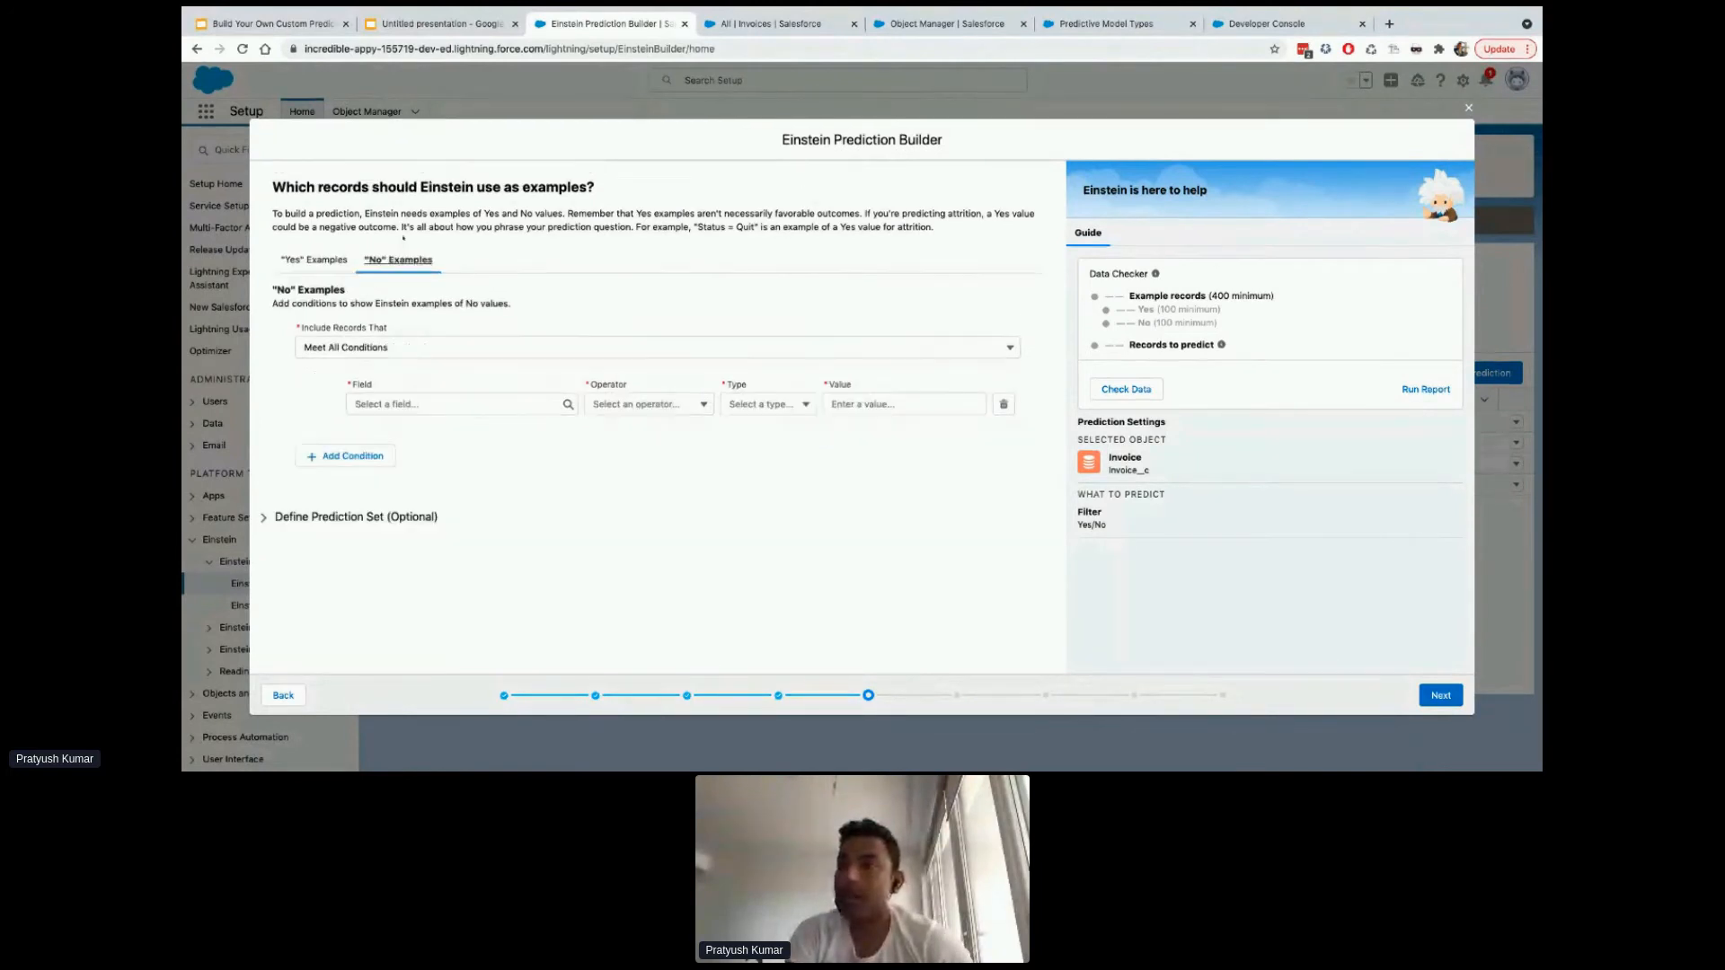
click(459, 404)
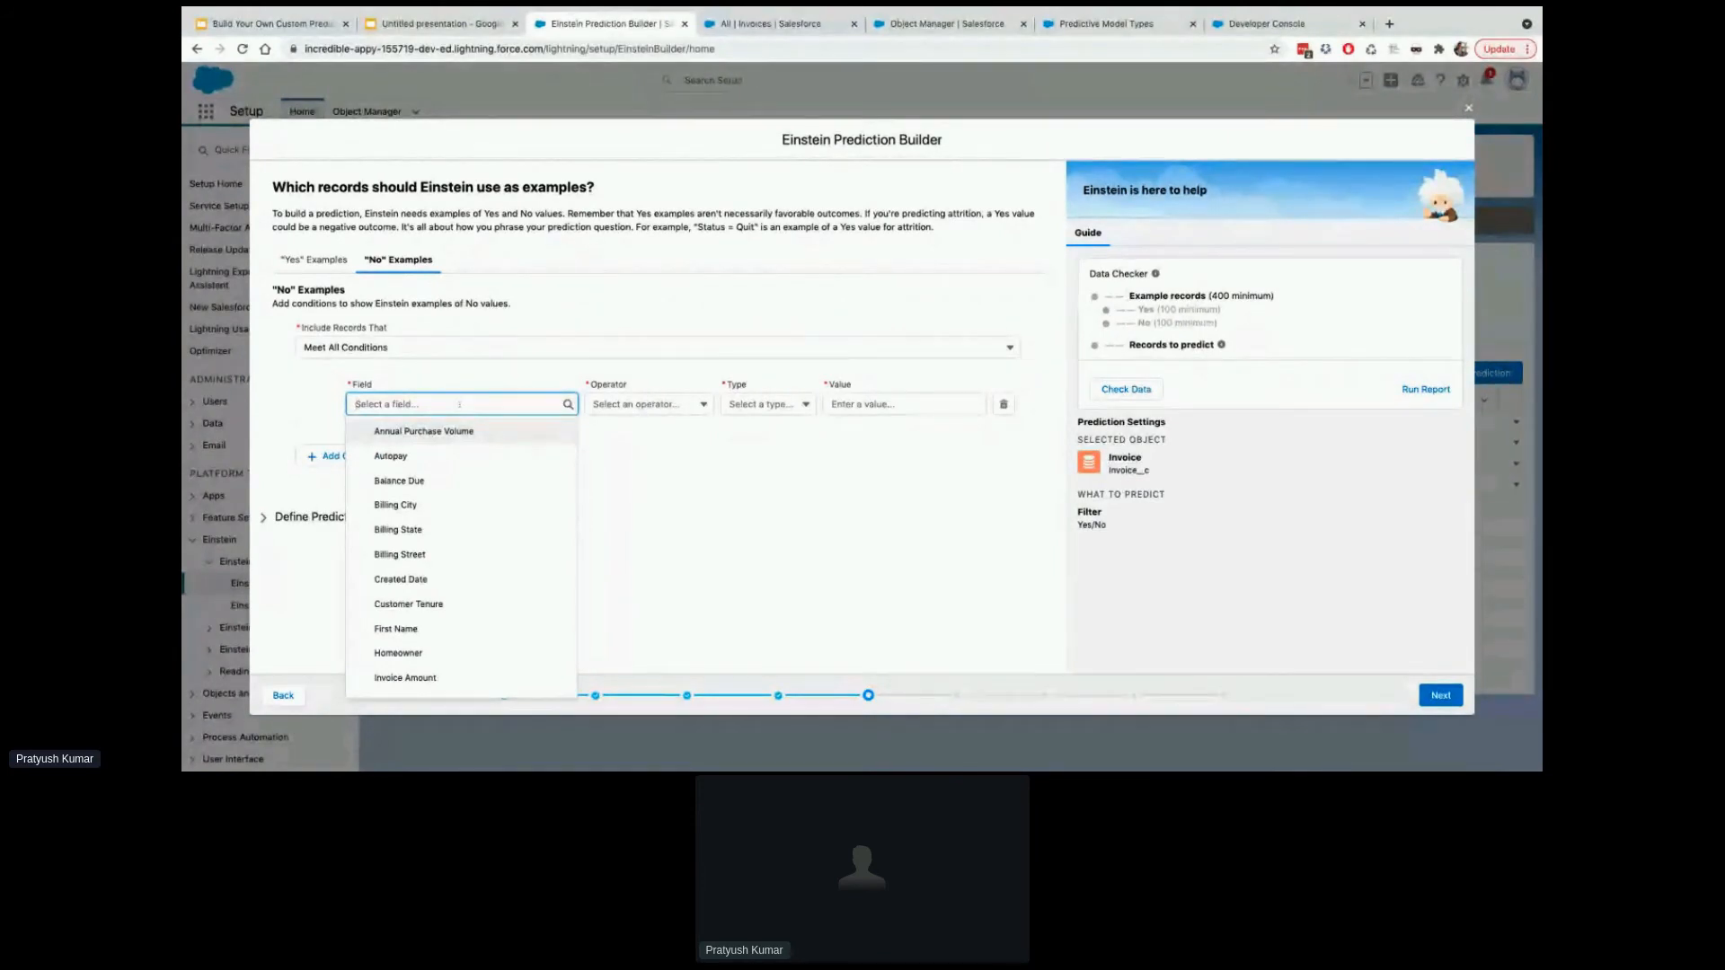
text(Bala)
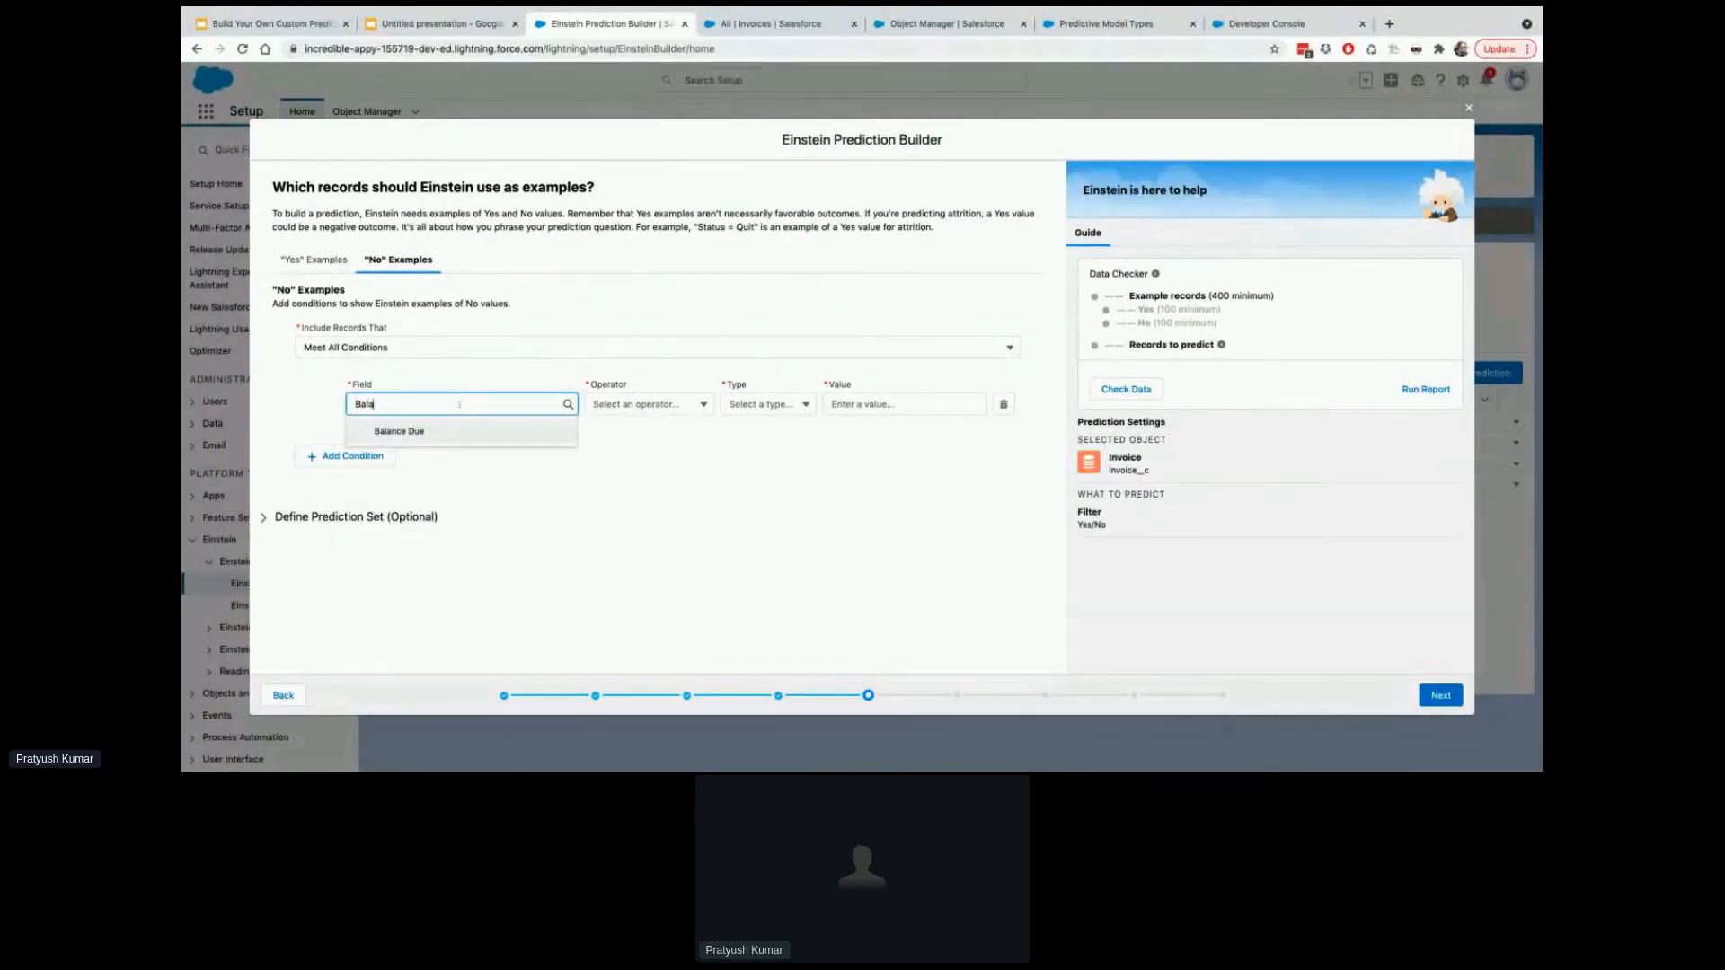
text(an)
click(449, 430)
click(651, 405)
click(669, 431)
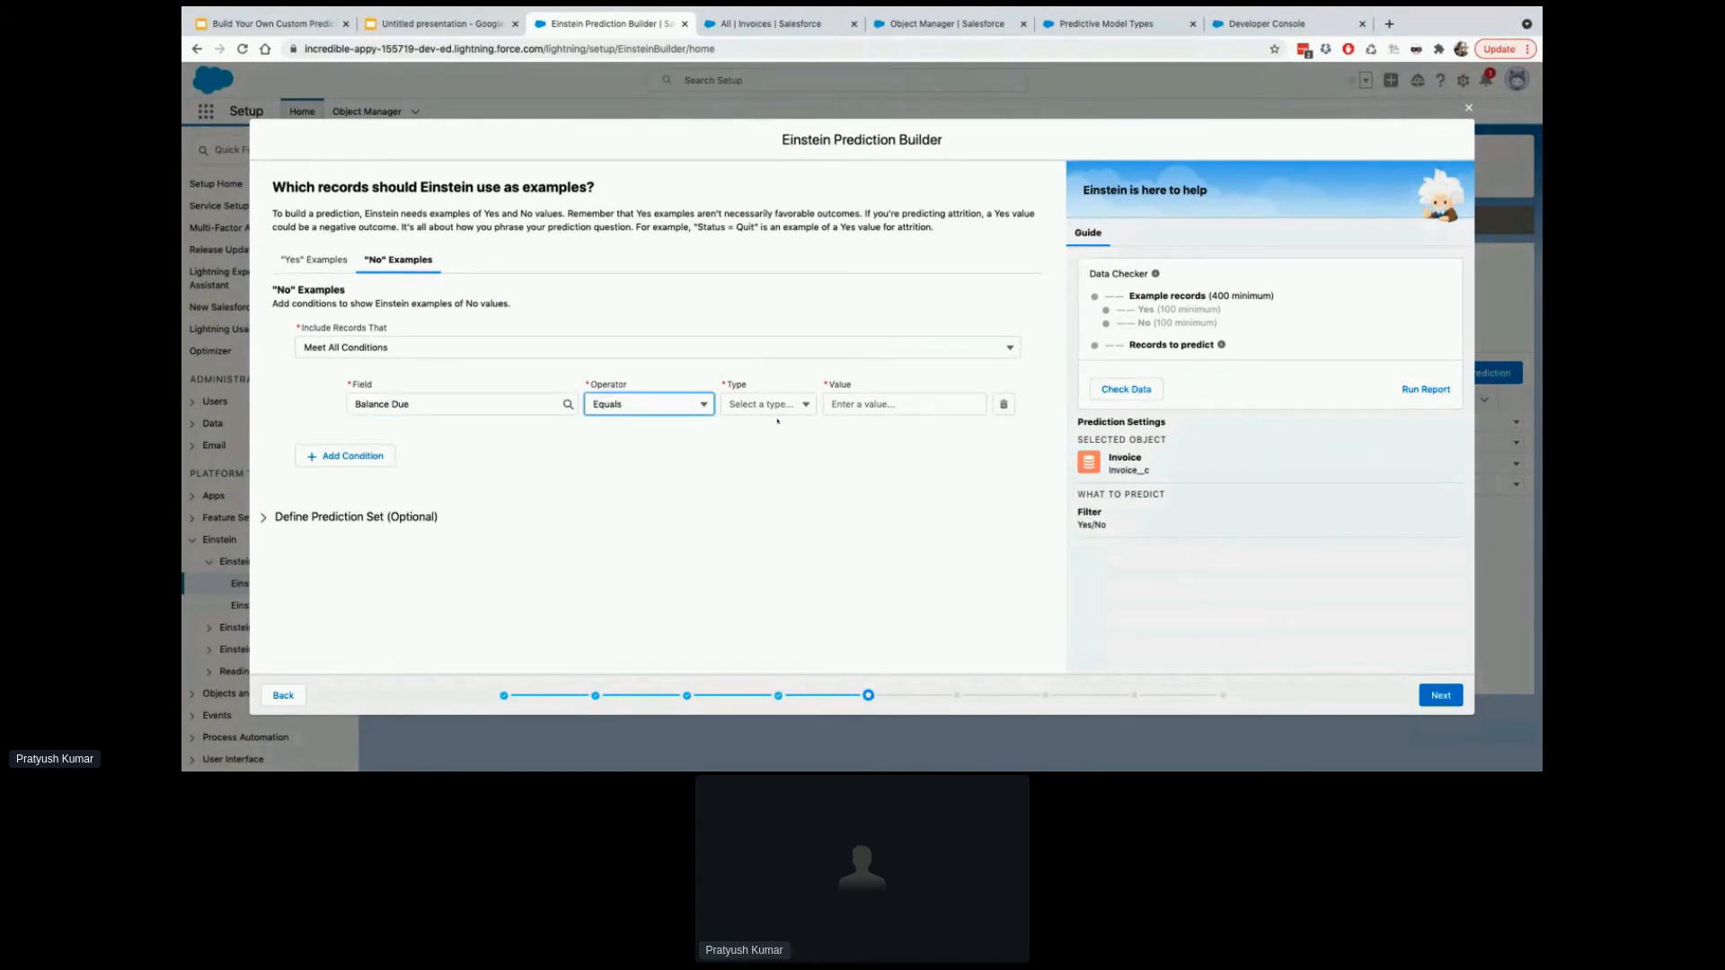
click(781, 406)
click(766, 456)
click(853, 405)
text(0.00)
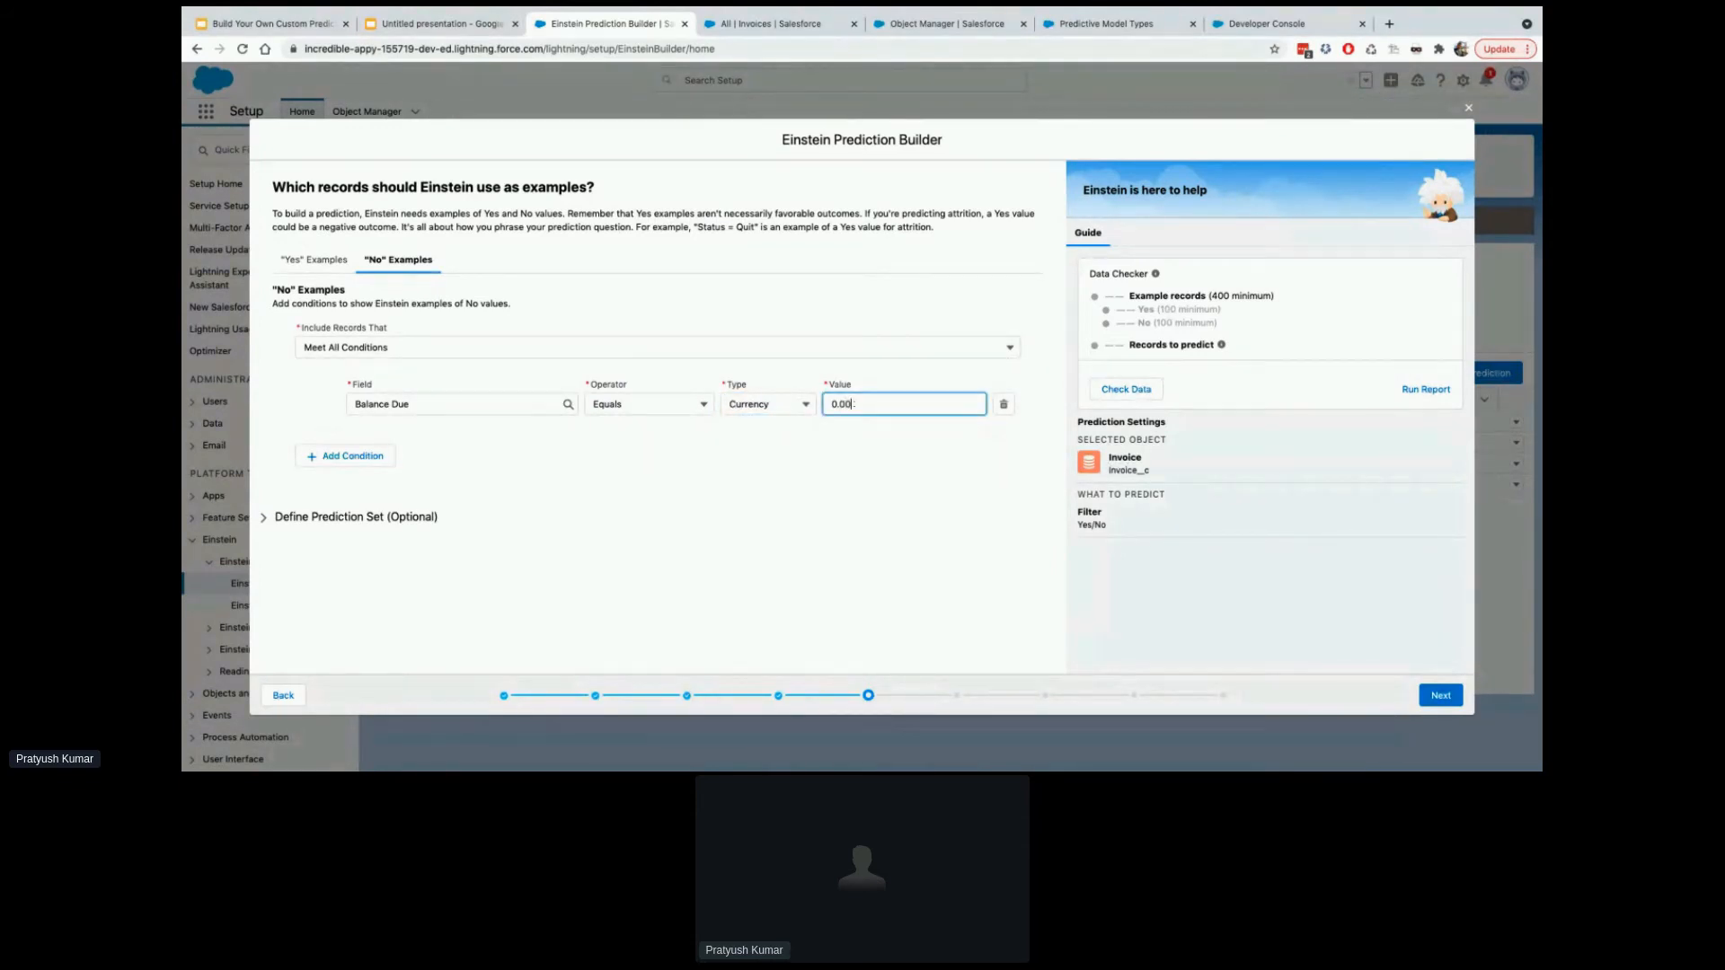
Add a second "No" examples condition on Payment Date with the Earlier than operator
click(345, 456)
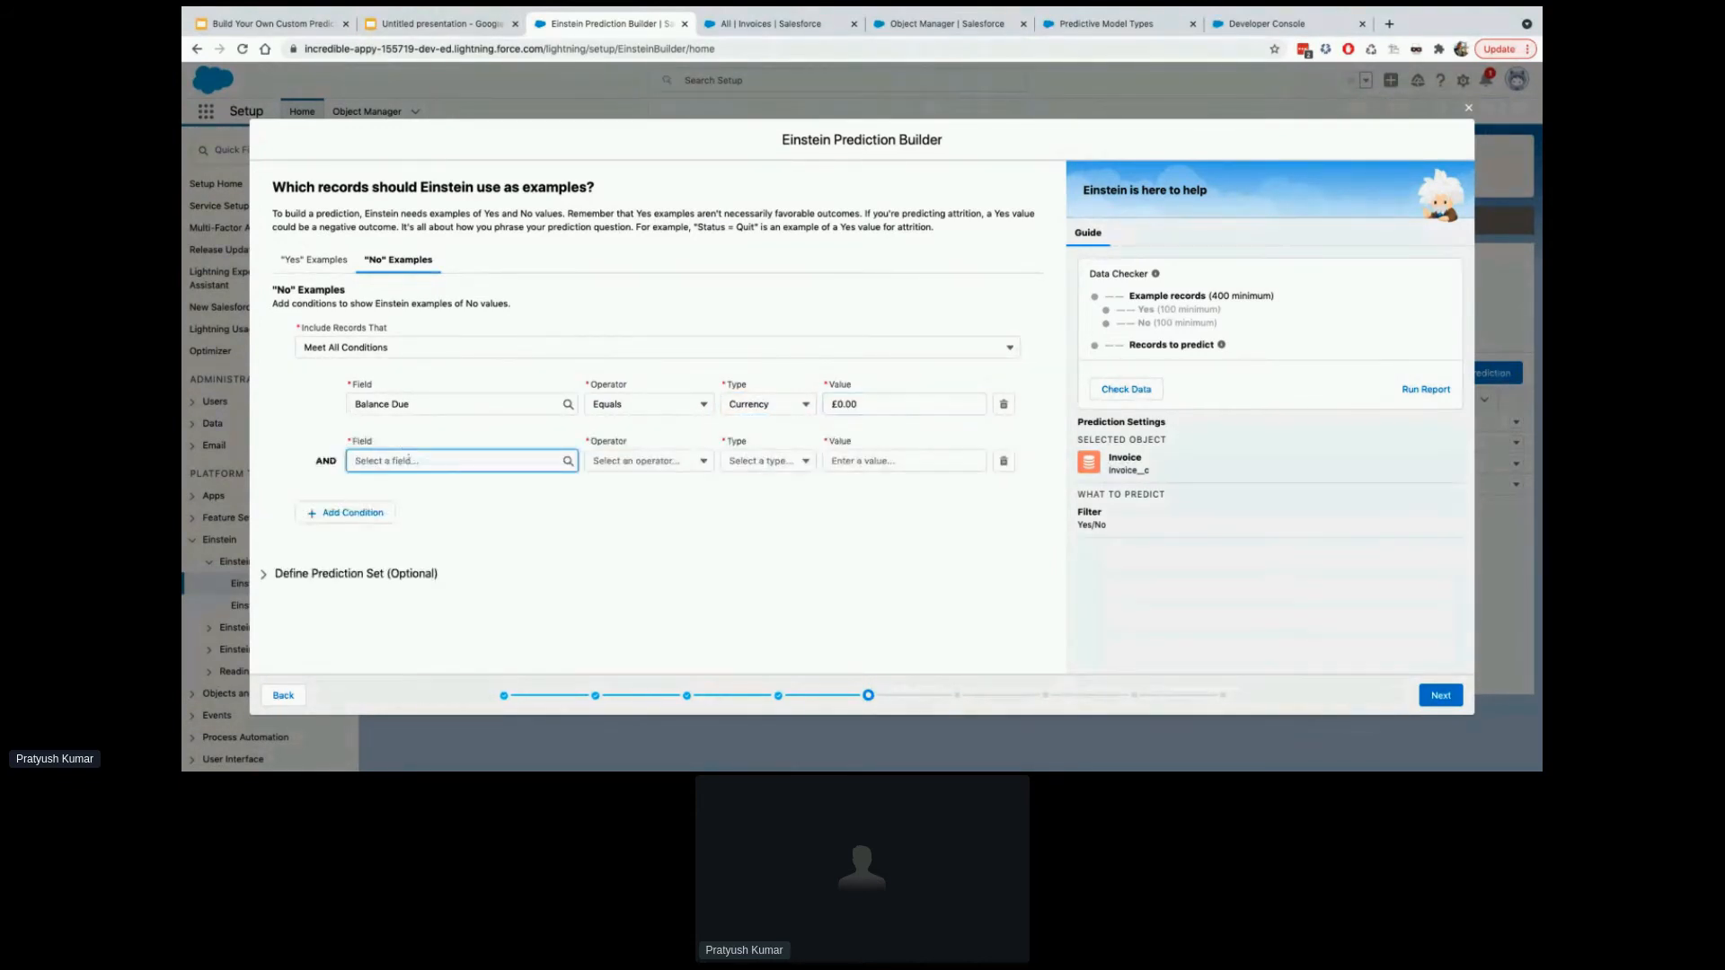
click(408, 460)
text(Paym)
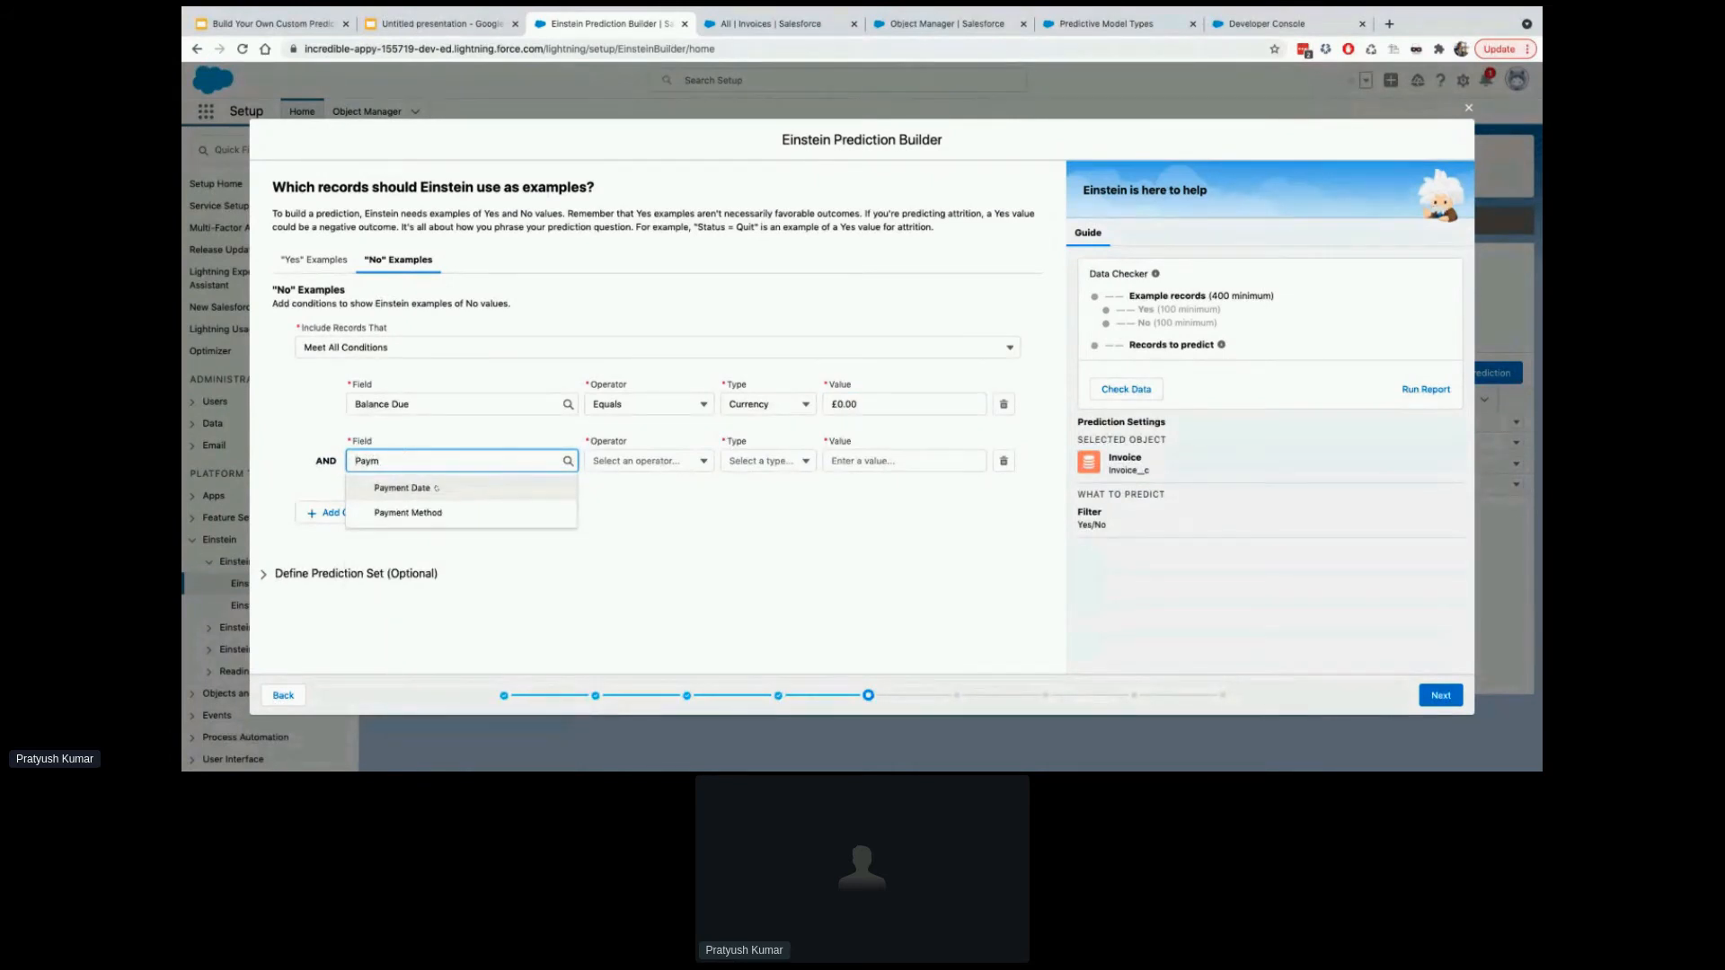
click(436, 488)
click(647, 460)
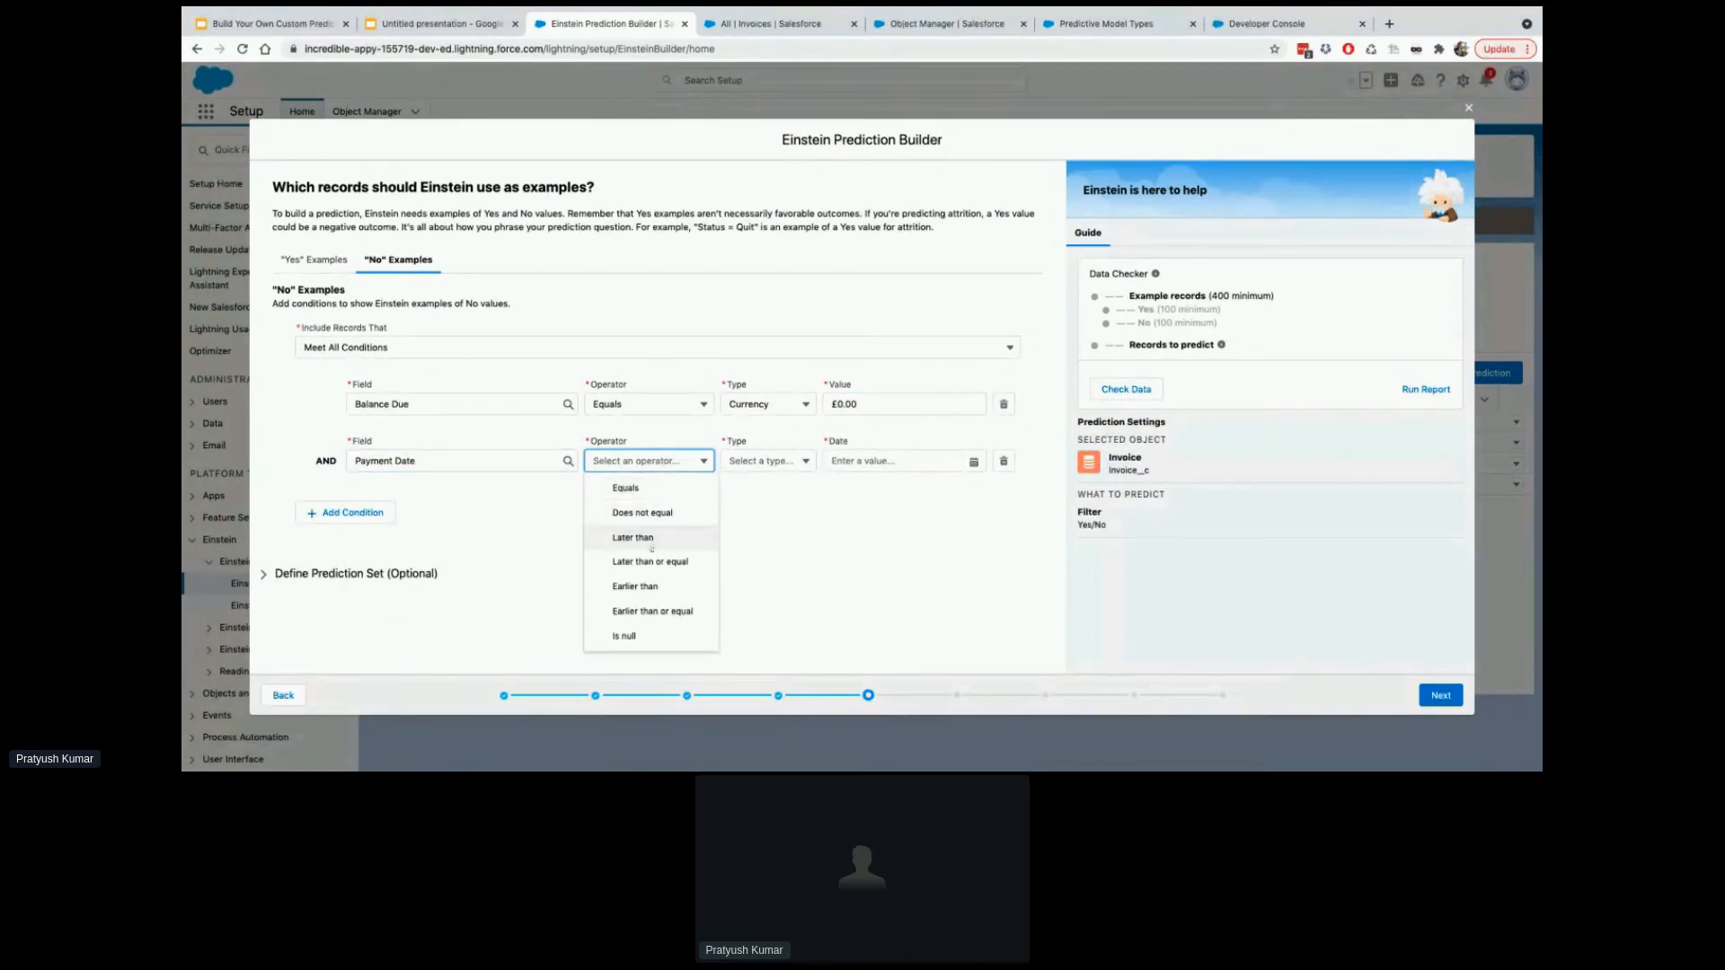
click(636, 586)
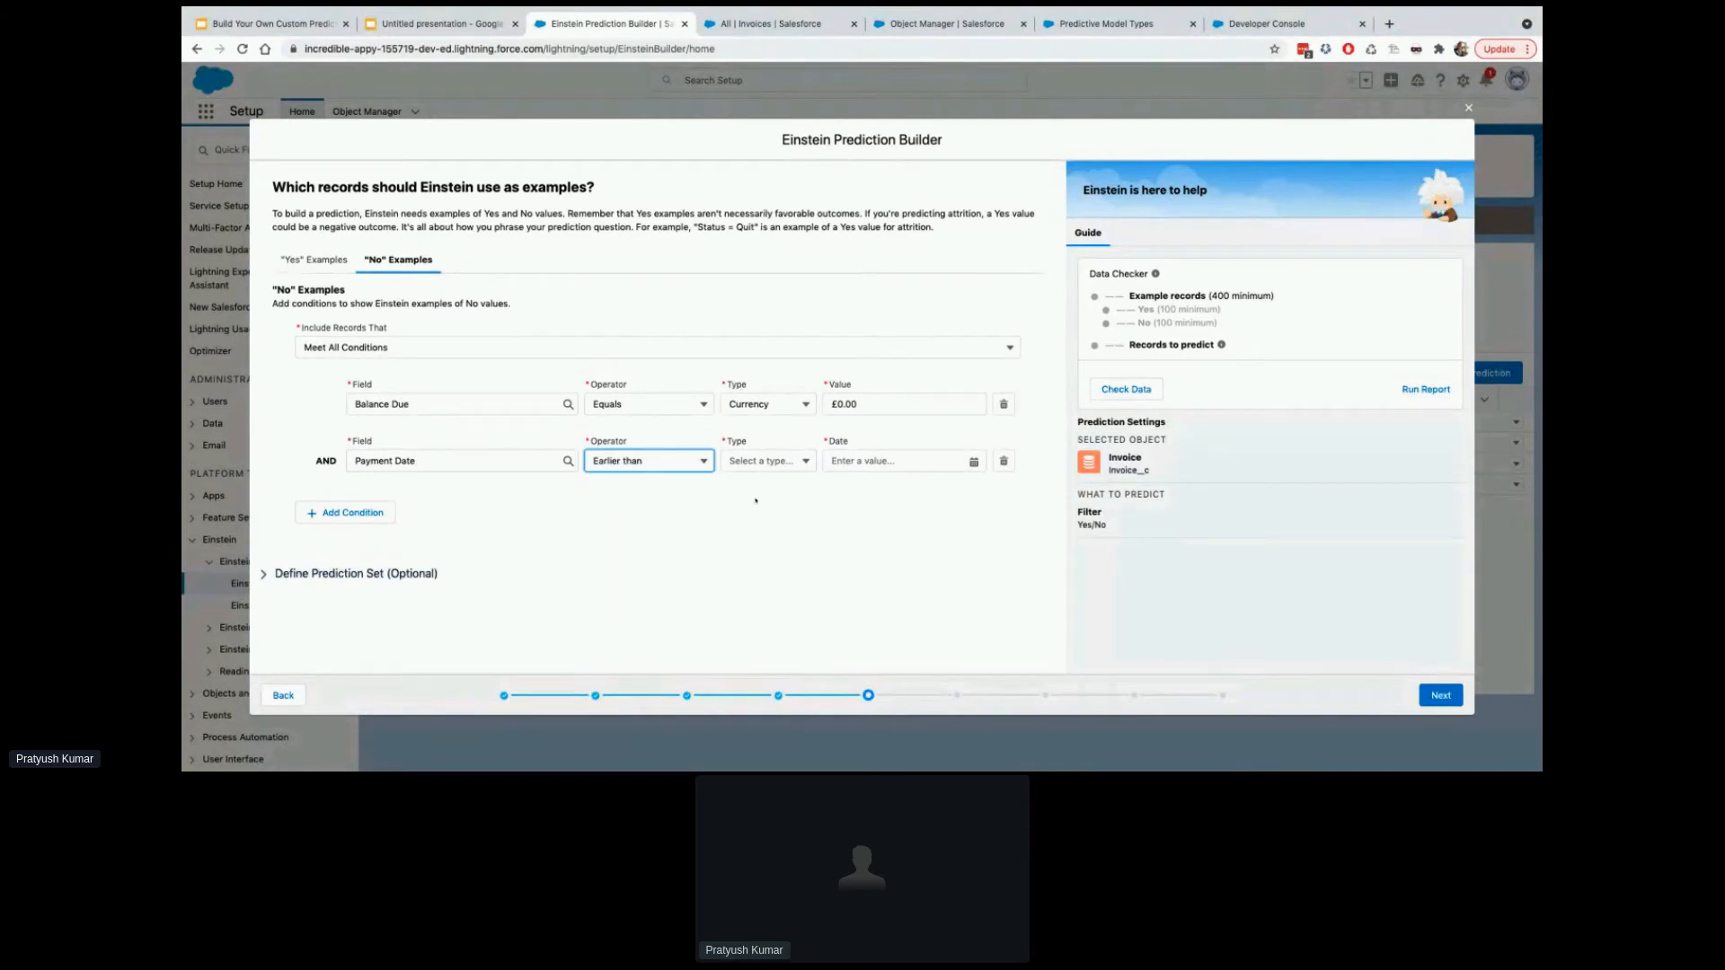
Give the "No" examples Payment Date condition the Comparison type and compare it to Invoice Due Date
click(768, 461)
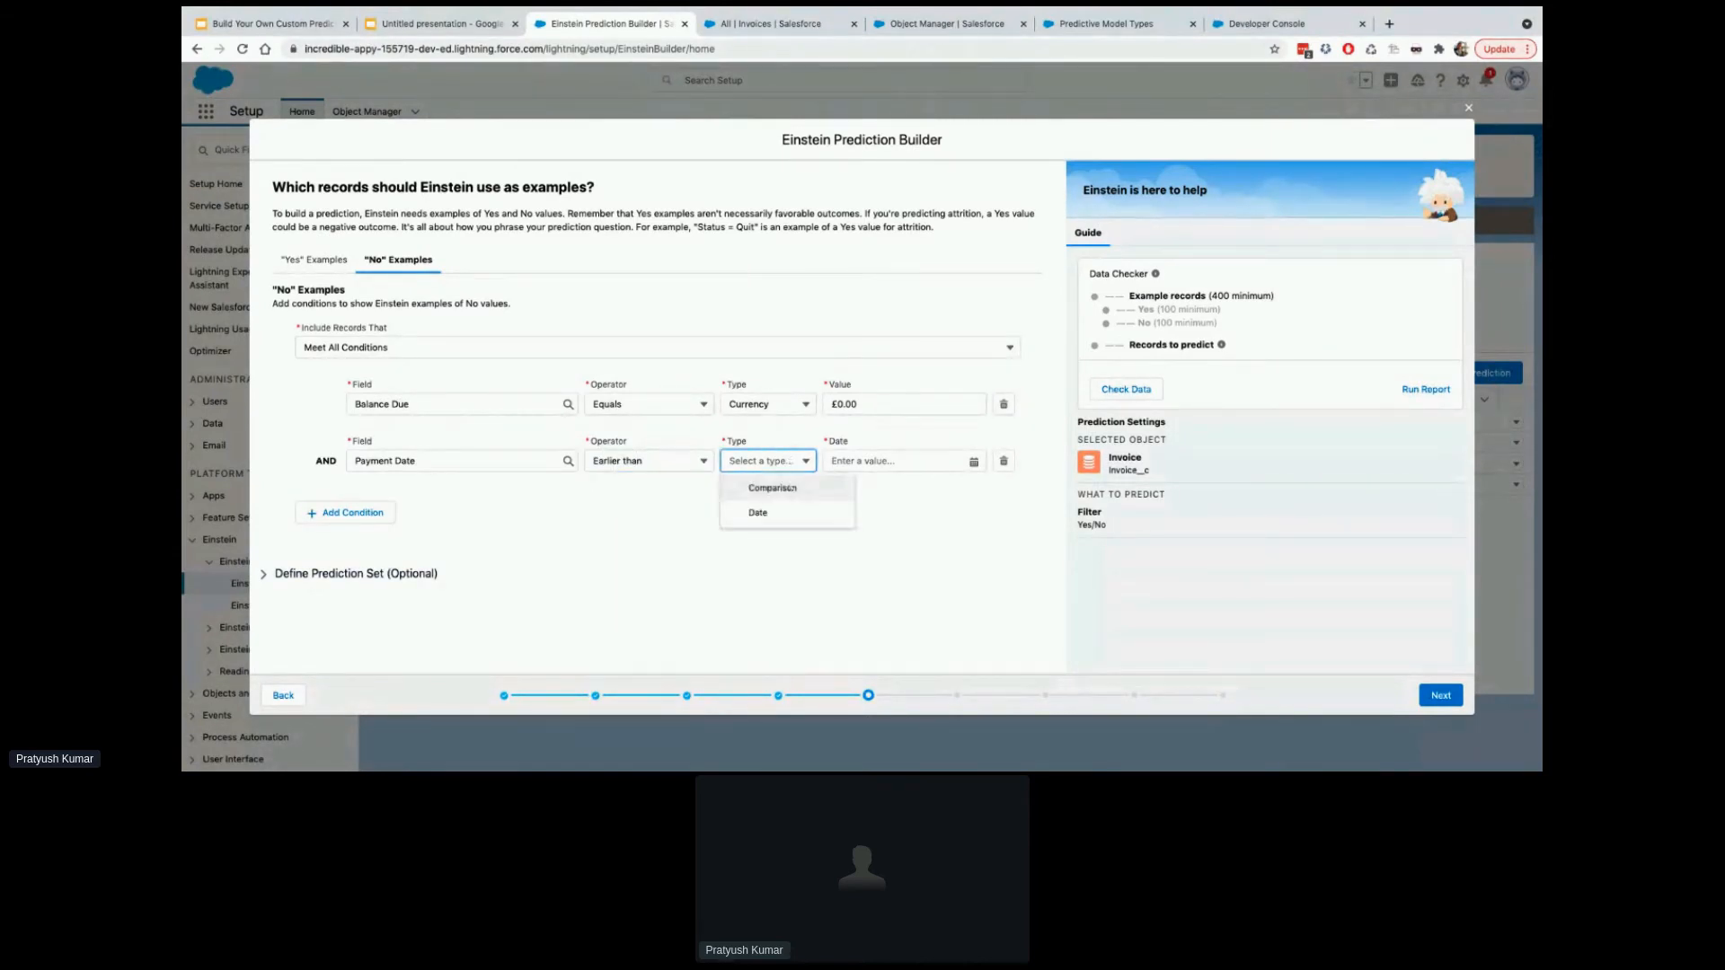
click(791, 488)
text(Invoice)
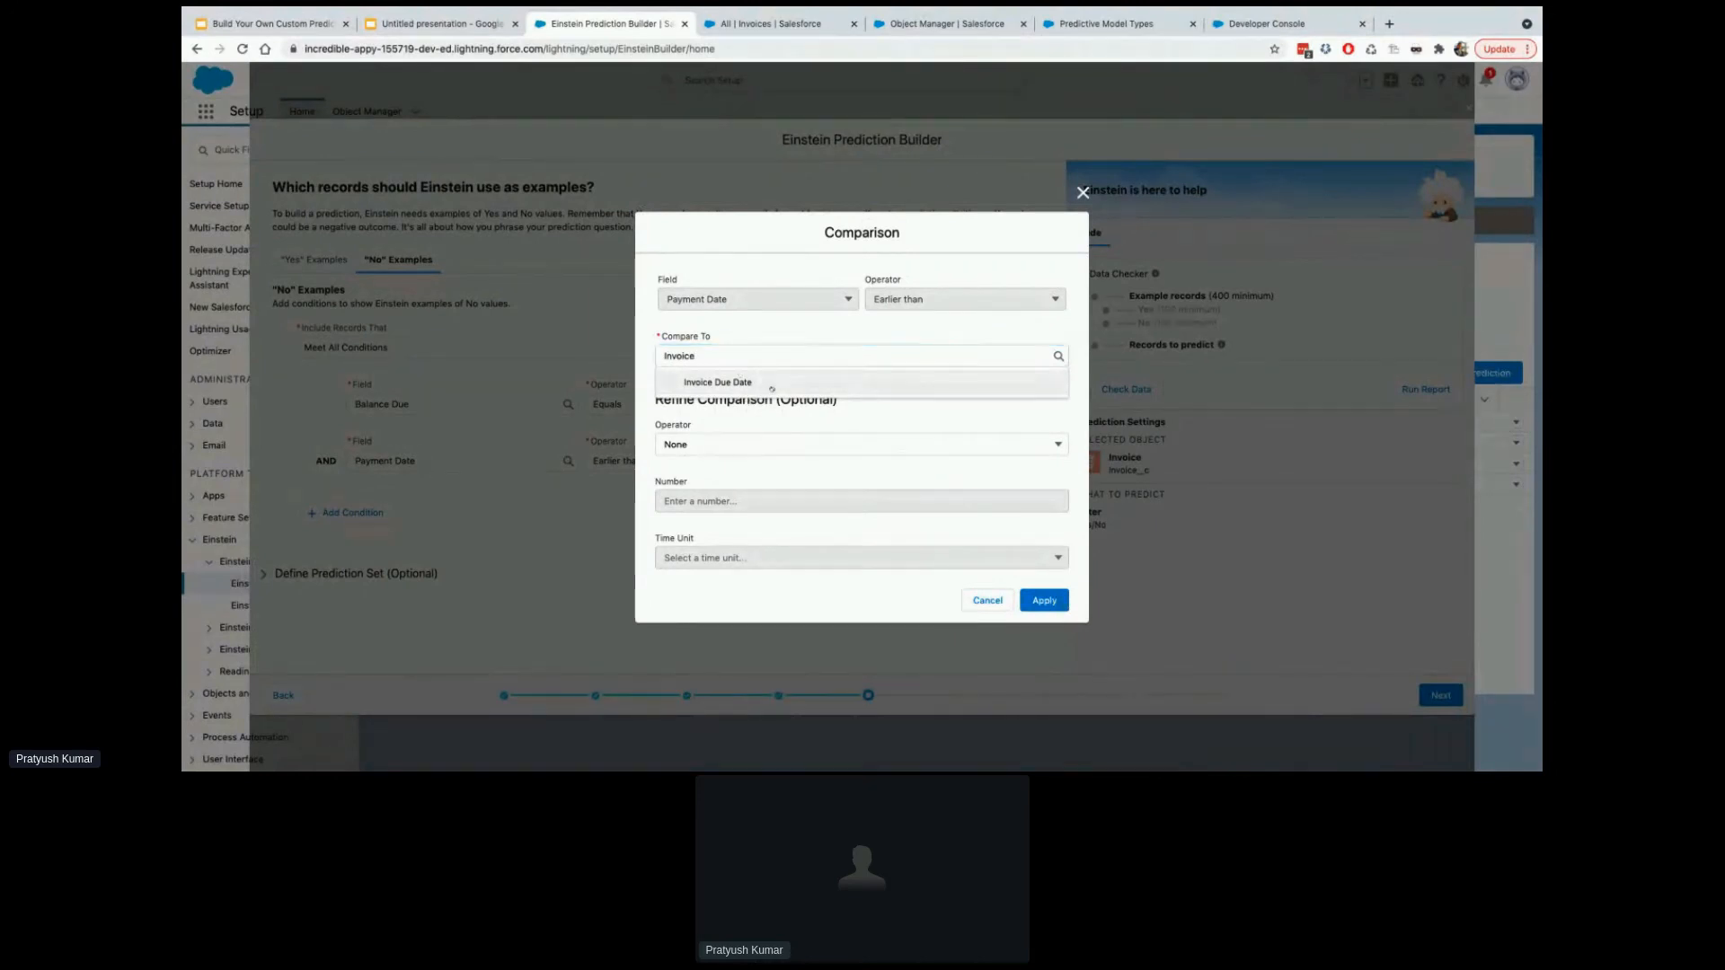
click(741, 378)
click(1043, 600)
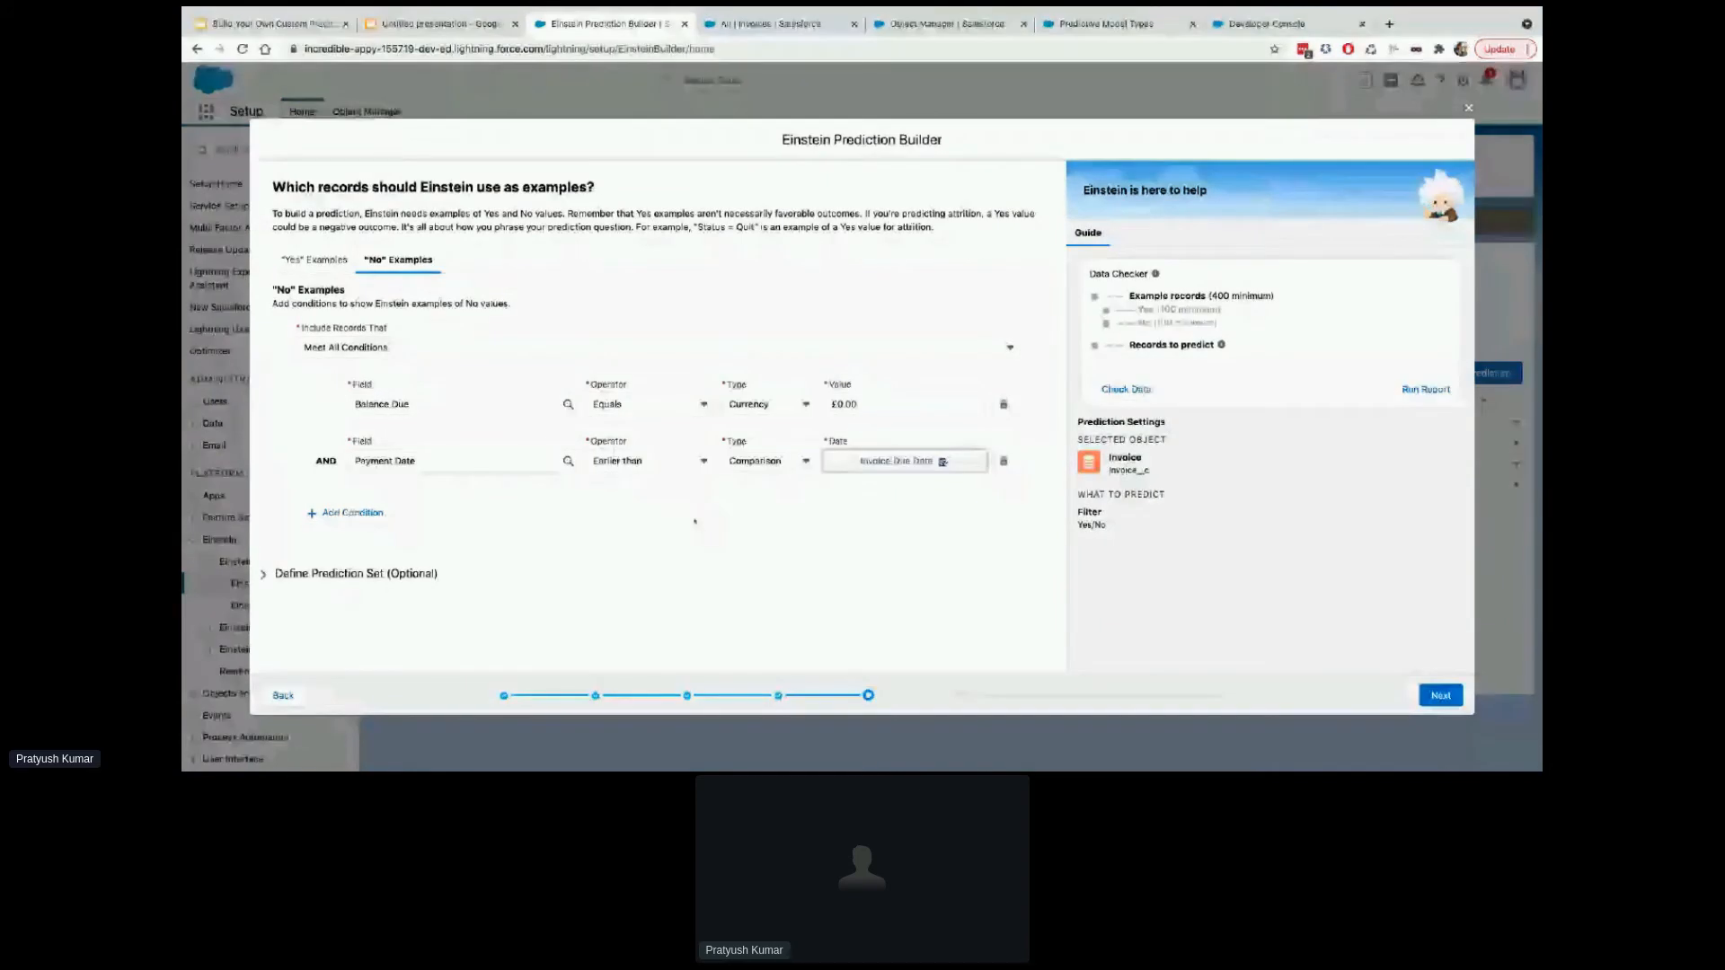
click(809, 554)
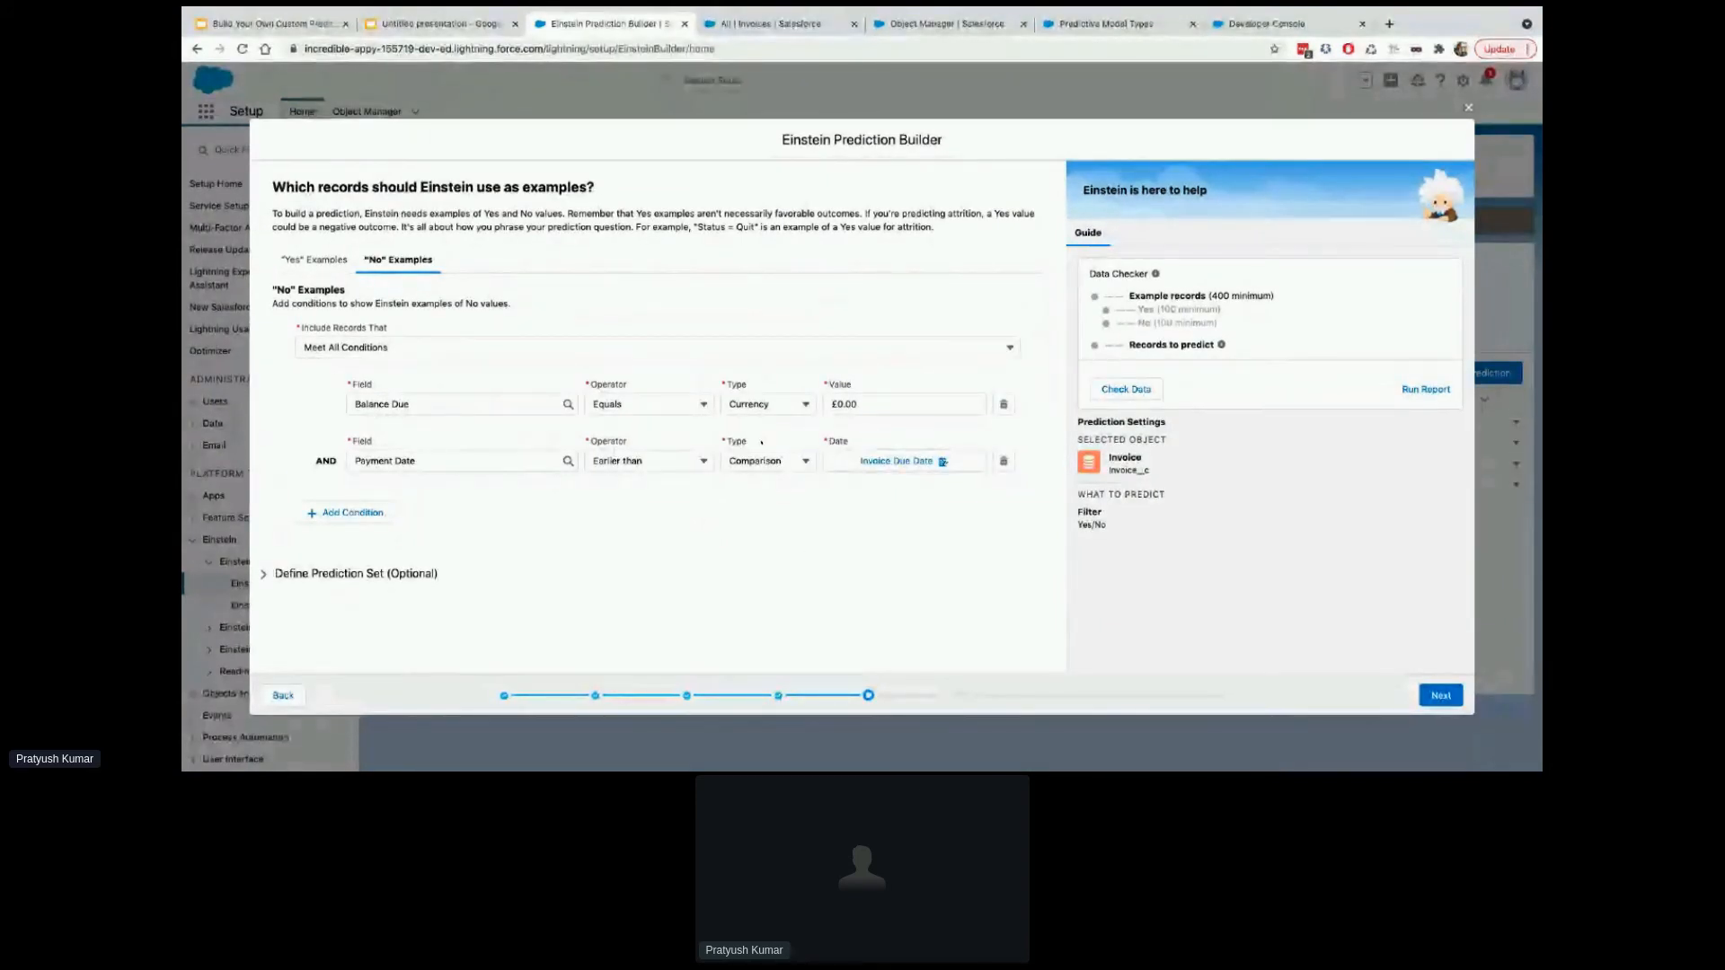
Check the example record data for the prediction using the Invoices report type
click(1118, 392)
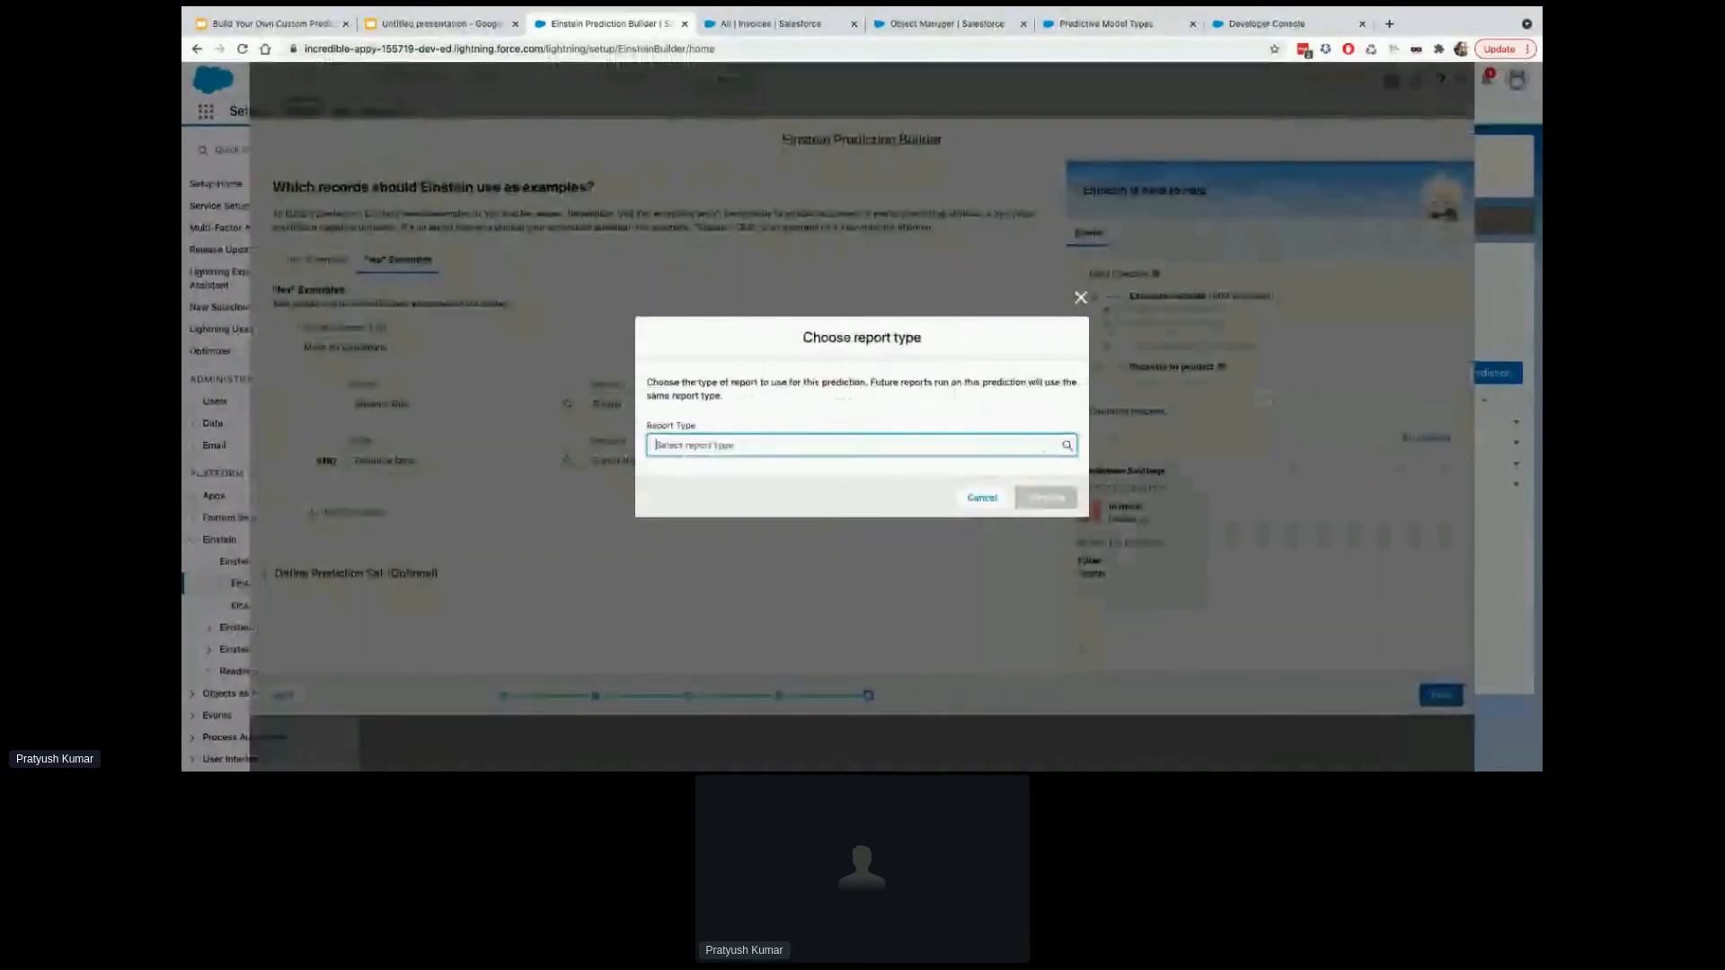
click(1027, 449)
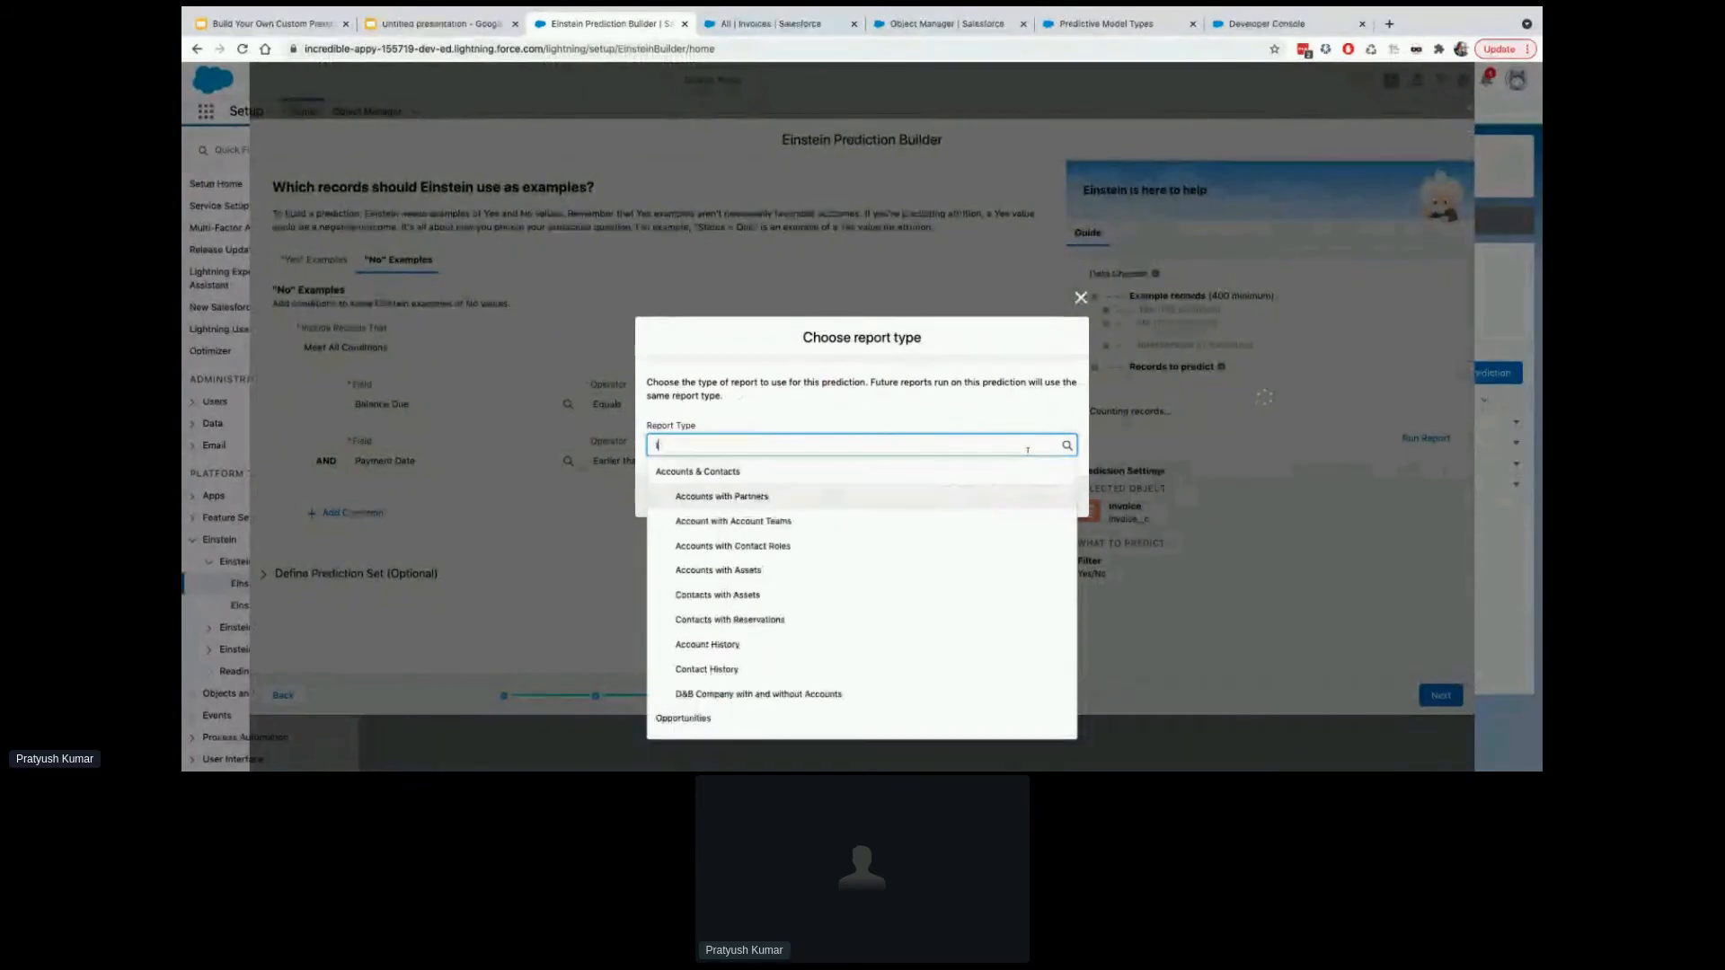
text(Invoice)
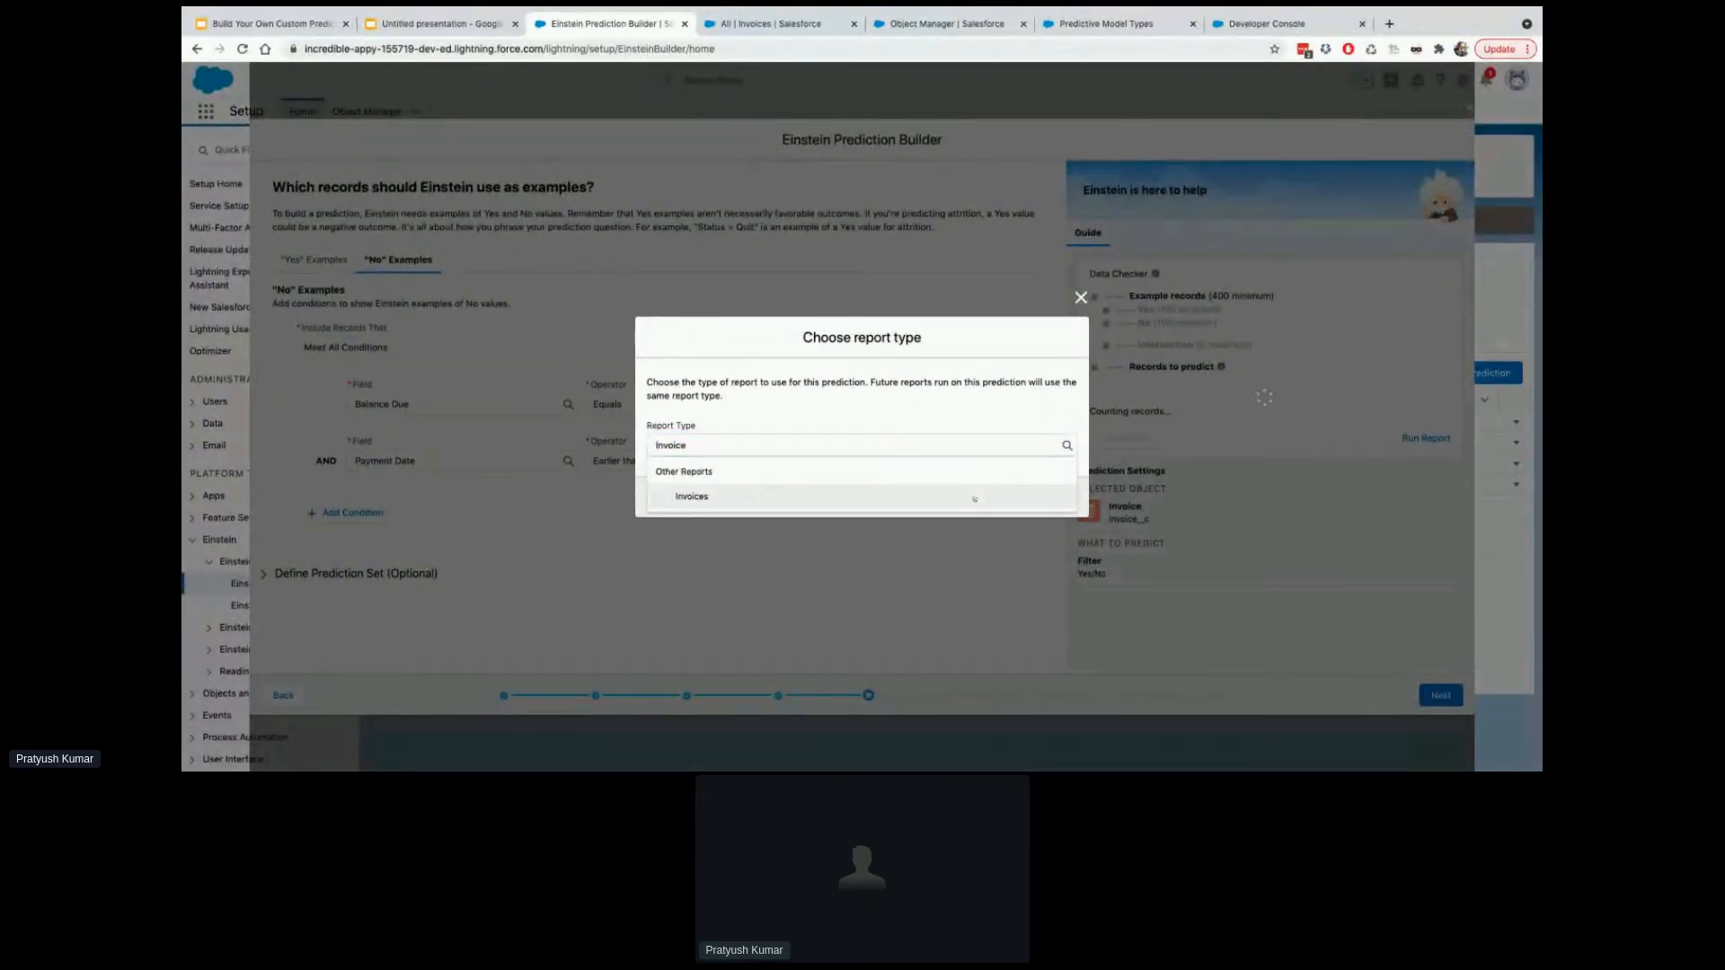
click(979, 496)
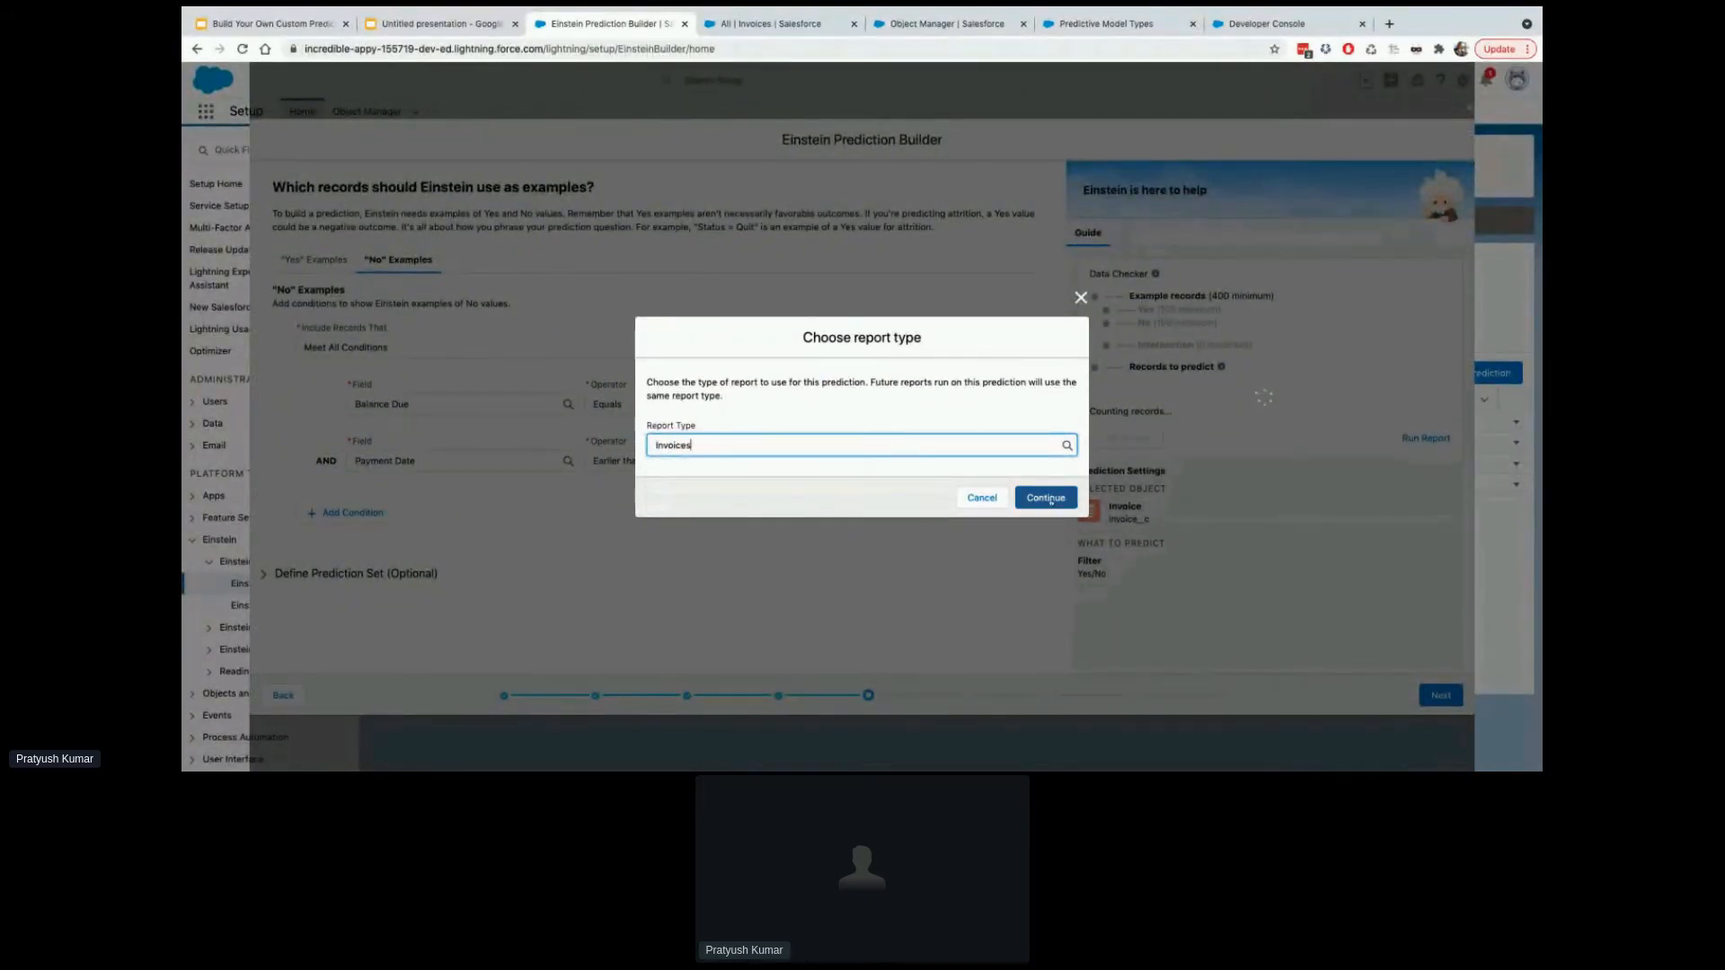
click(1047, 499)
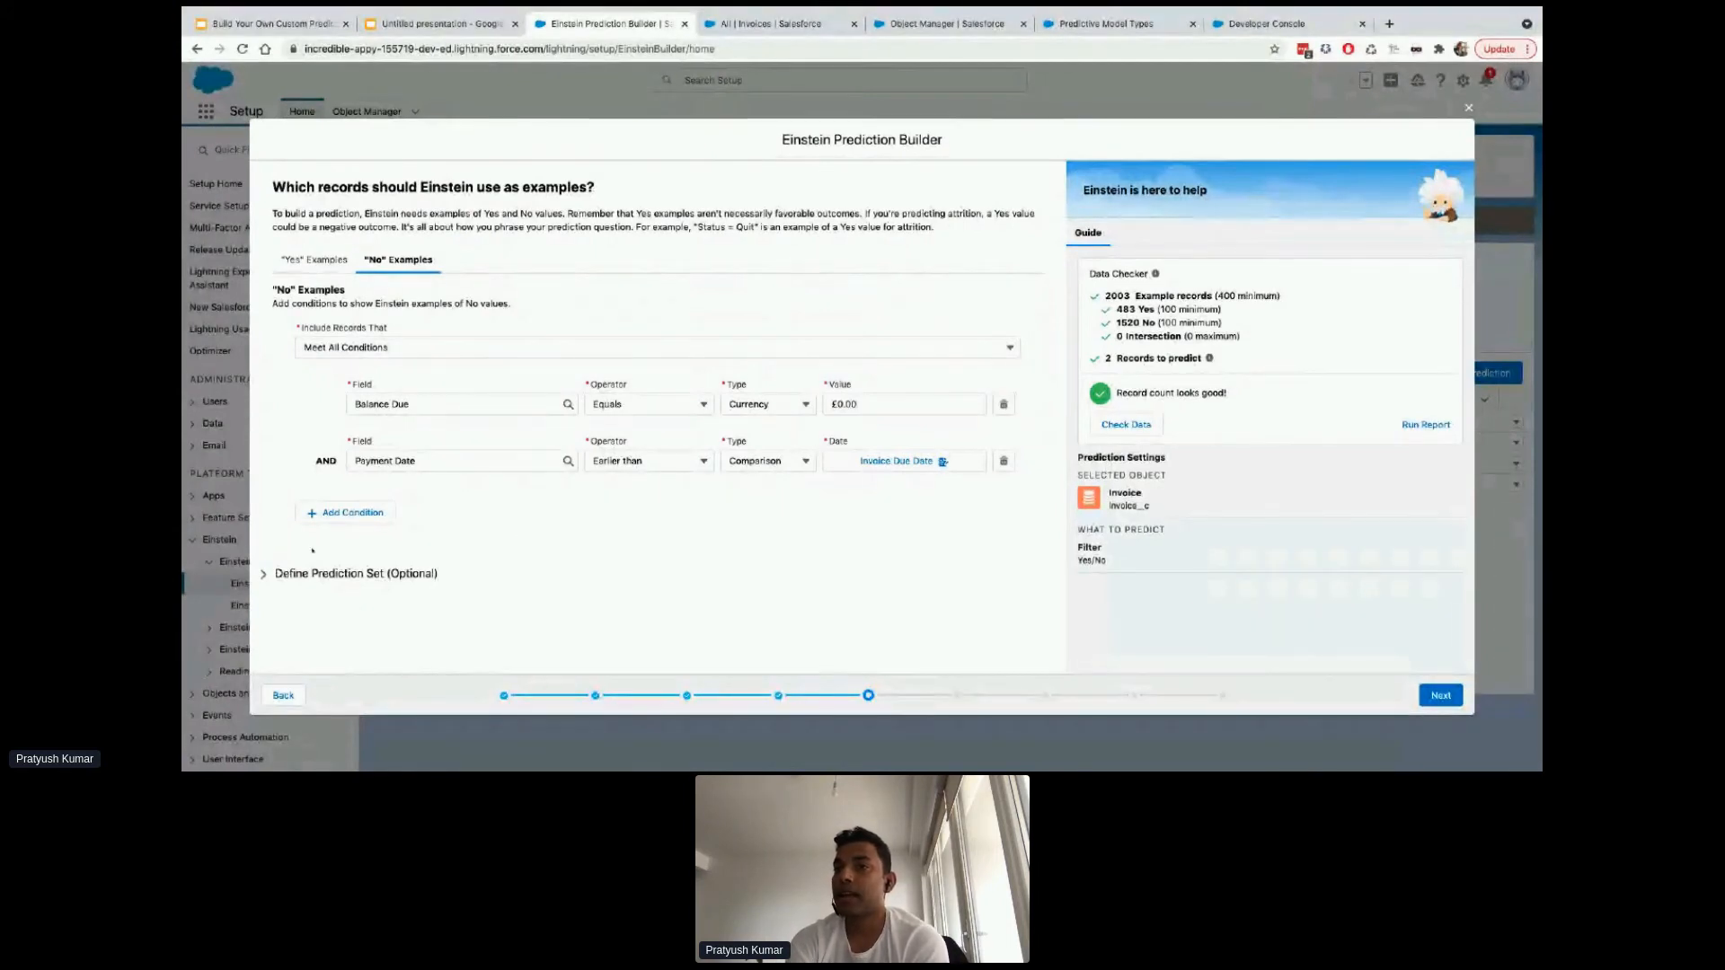
Try the optional prediction set scoring choices, then return to scoring only records that aren't in the example set
click(341, 574)
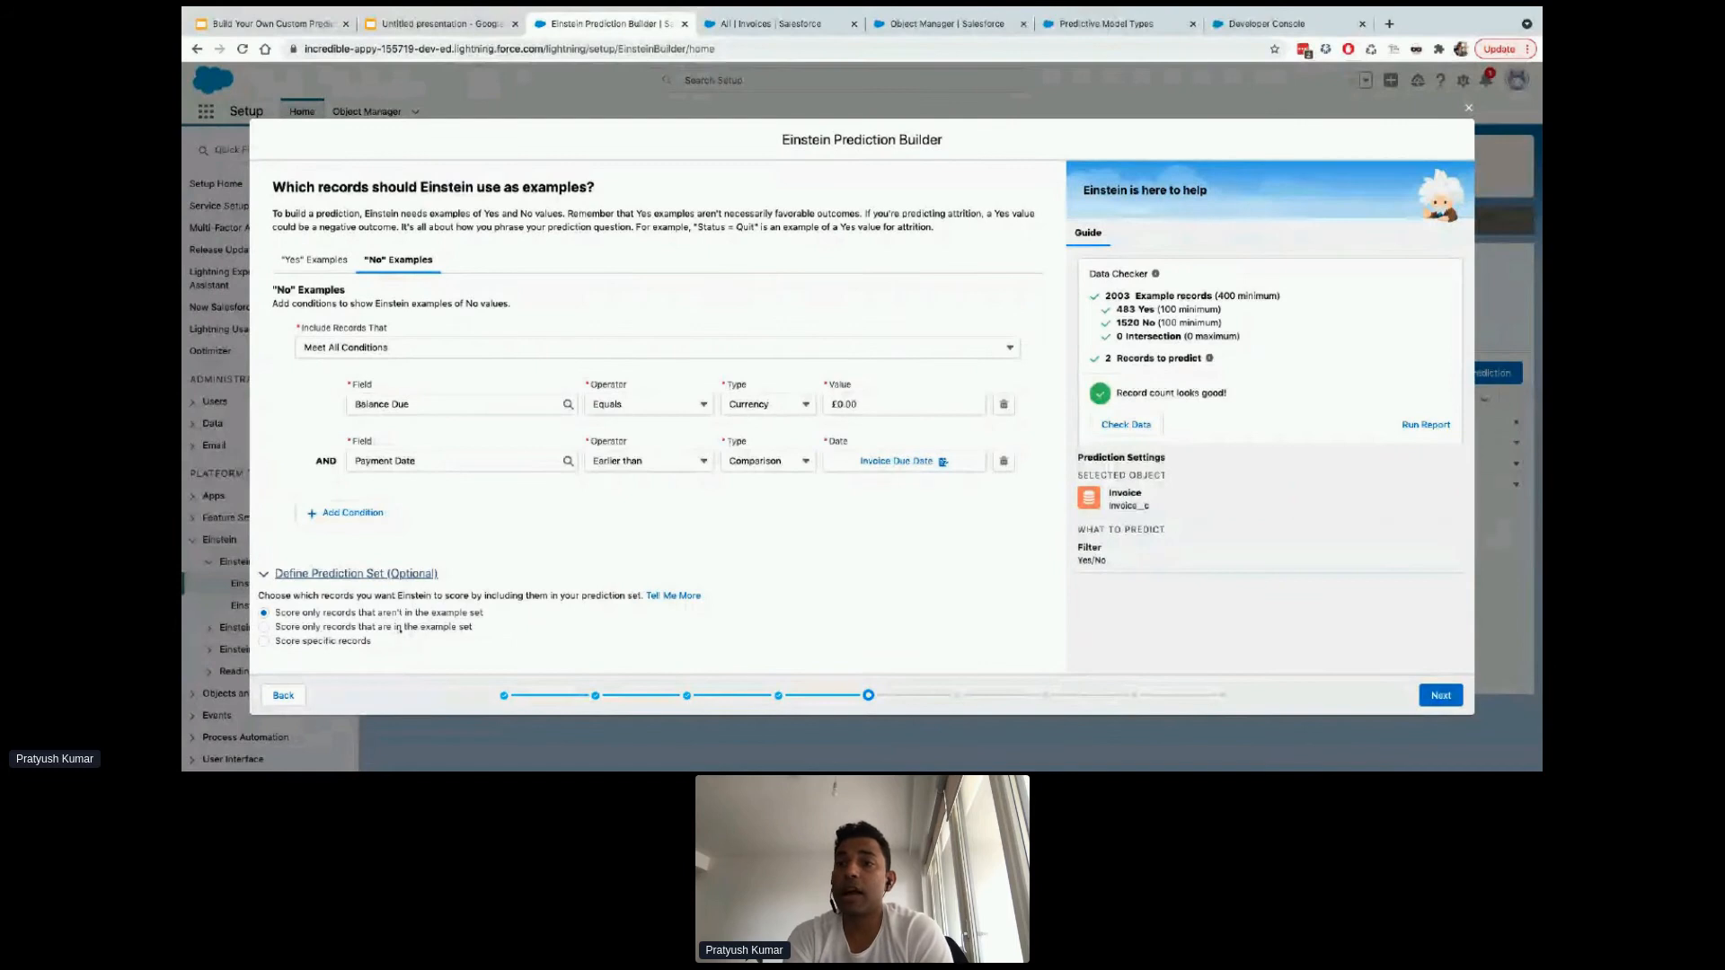
click(396, 627)
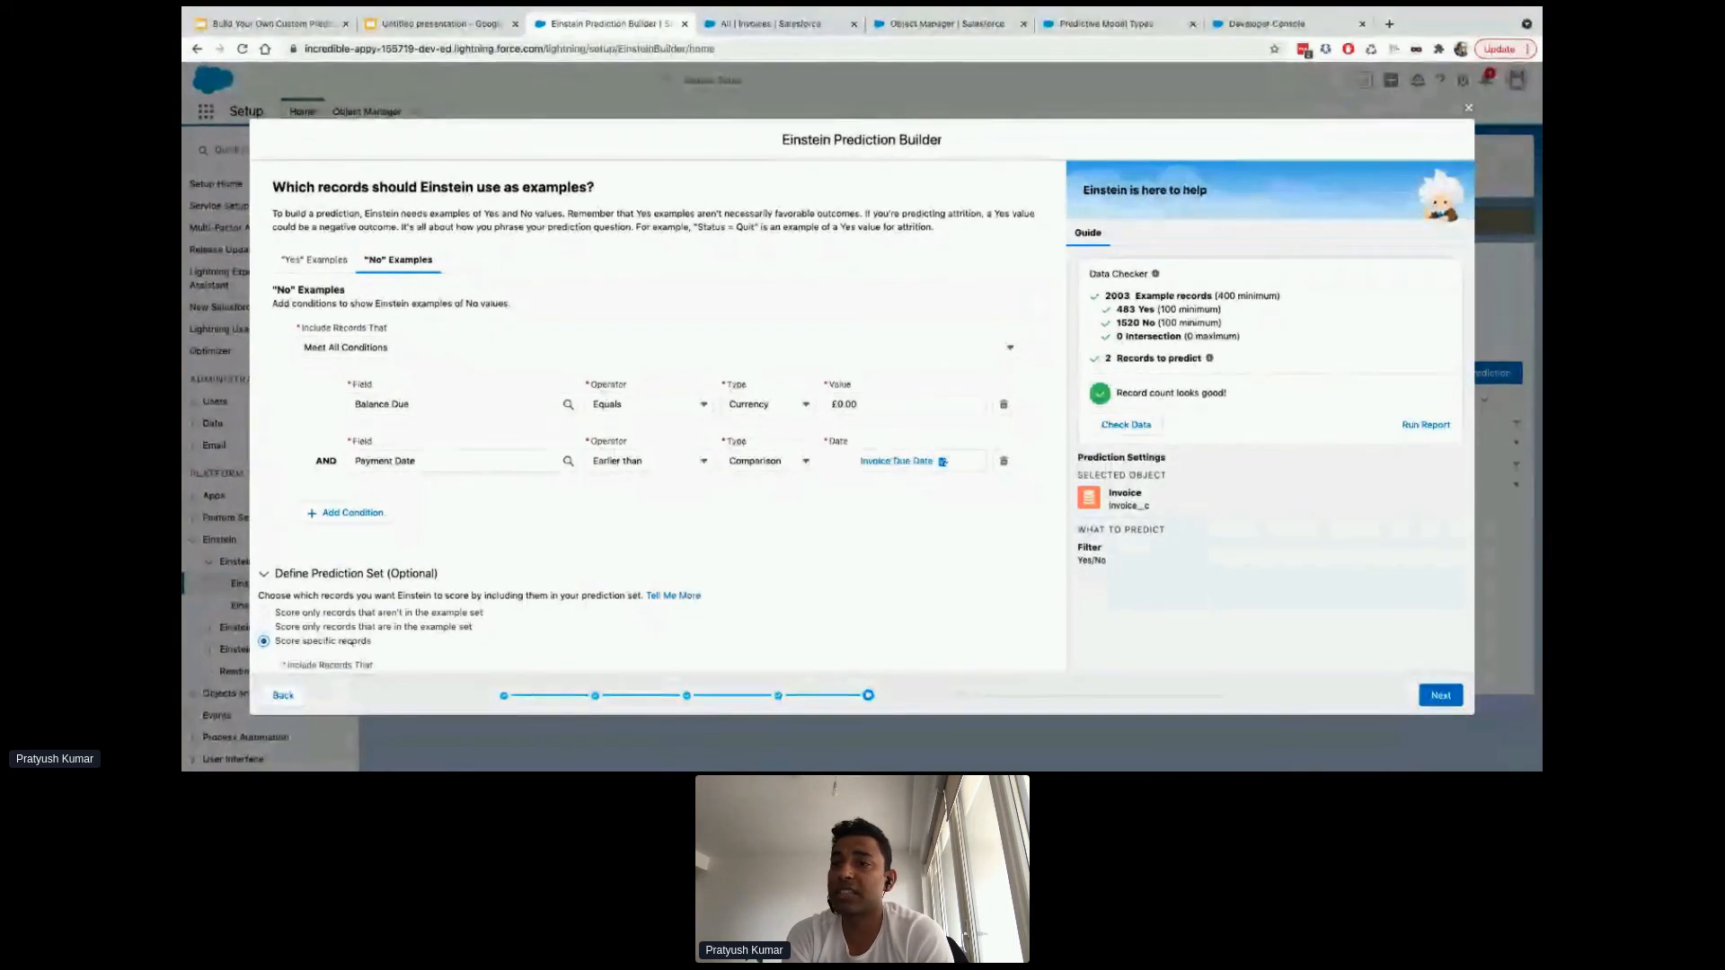
click(355, 640)
scroll(358, 642, down, 2)
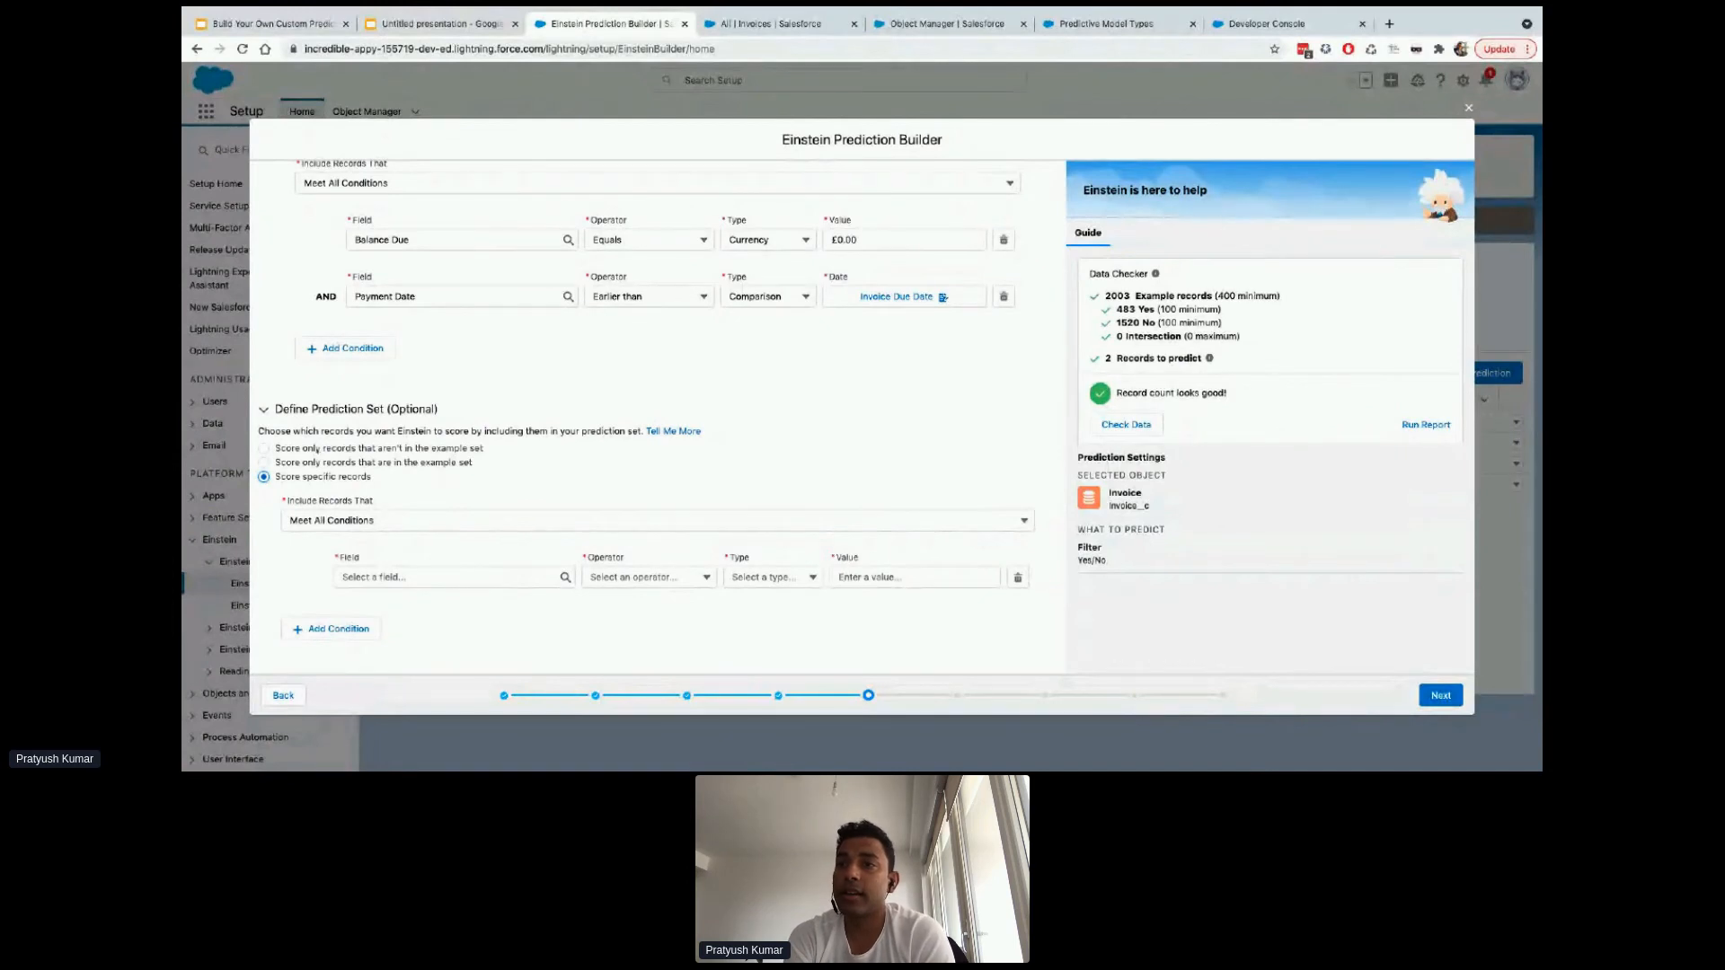
click(318, 449)
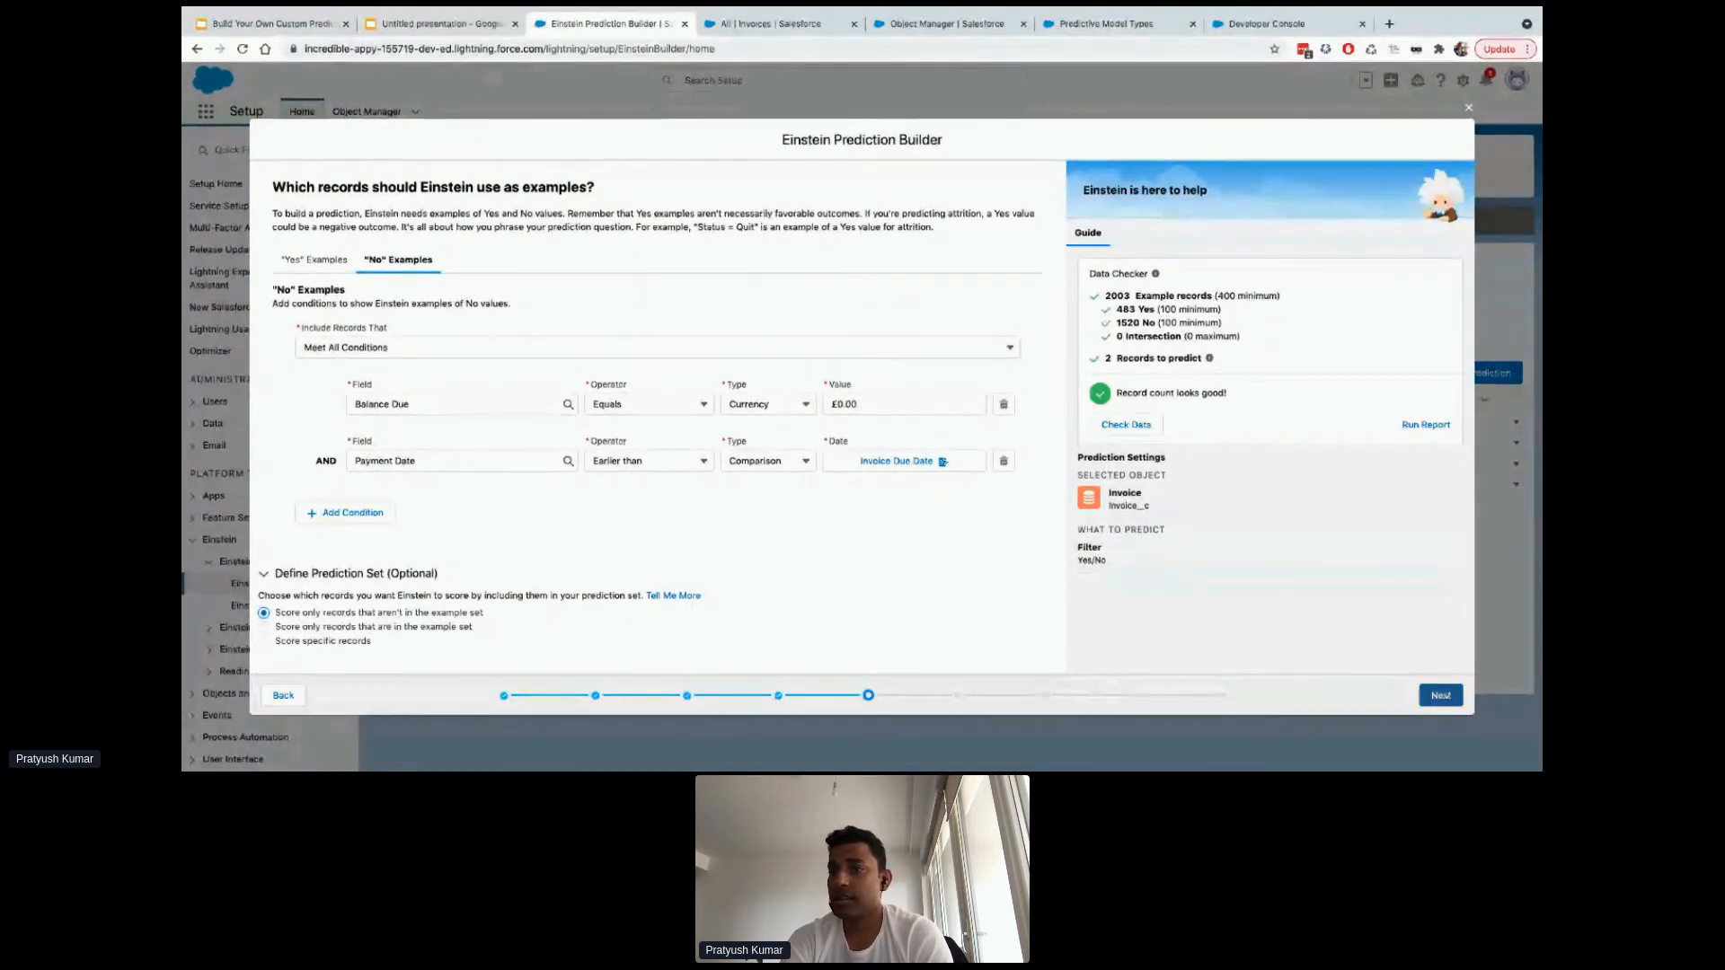
Continue to the Invoice field list, review it, and accept all fields as the basis for the prediction
click(1440, 696)
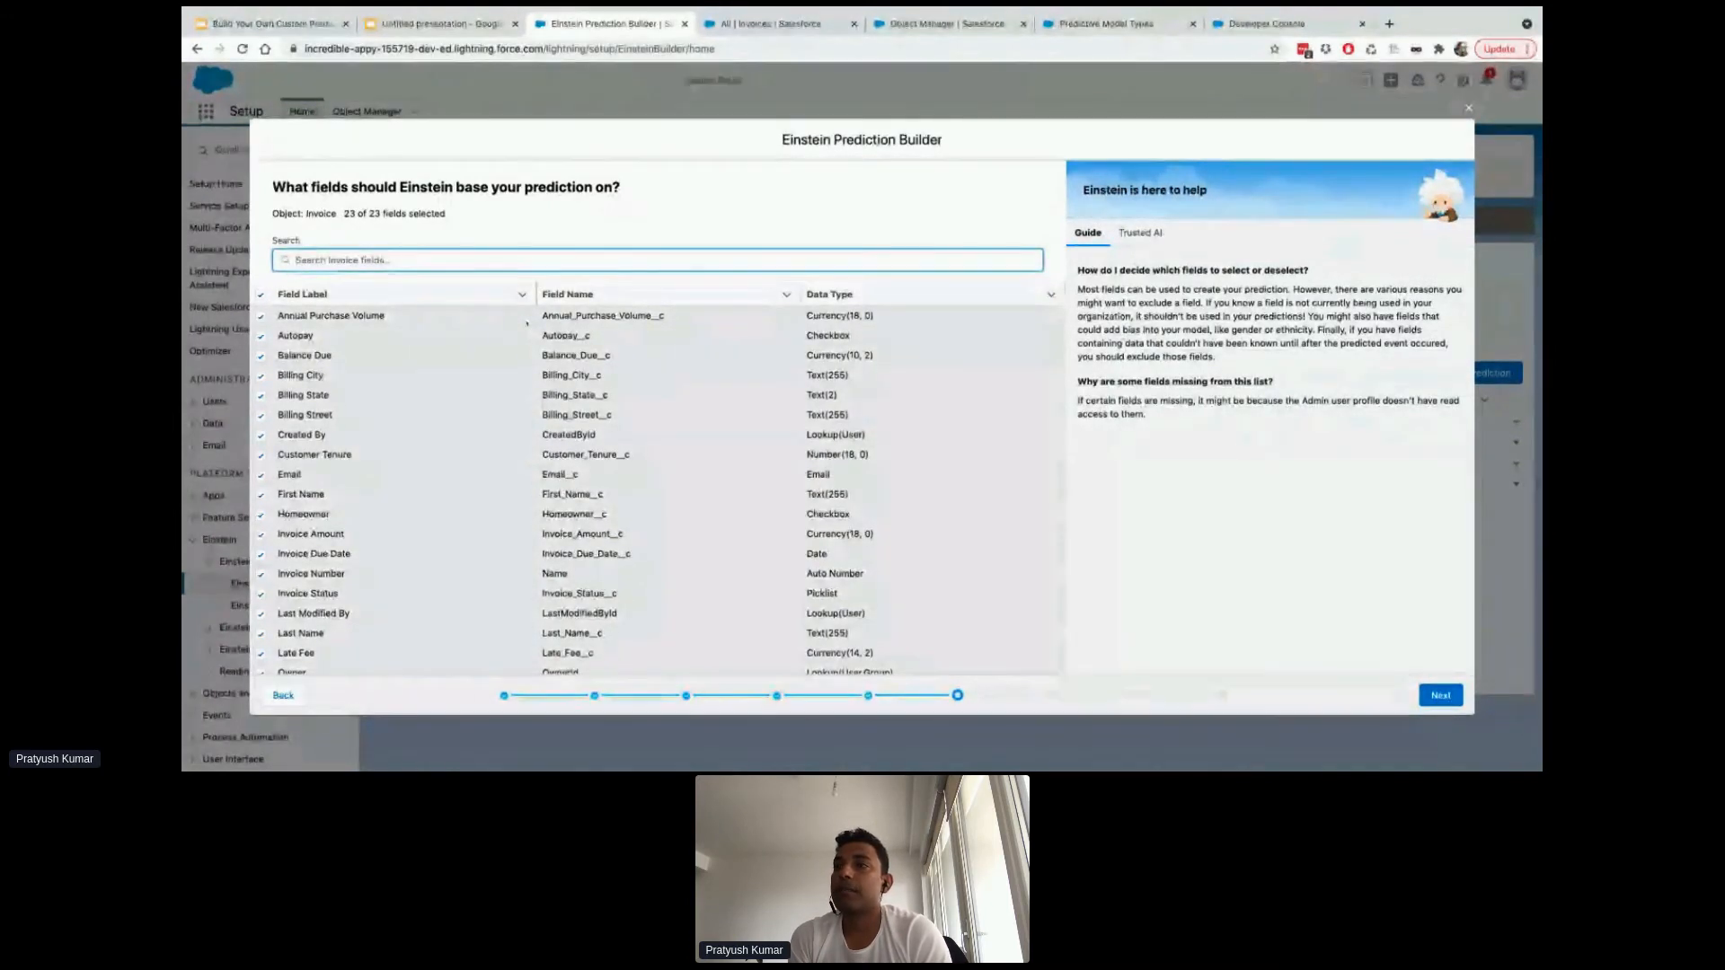
scroll(518, 485, down, 2)
scroll(518, 507, up, 2)
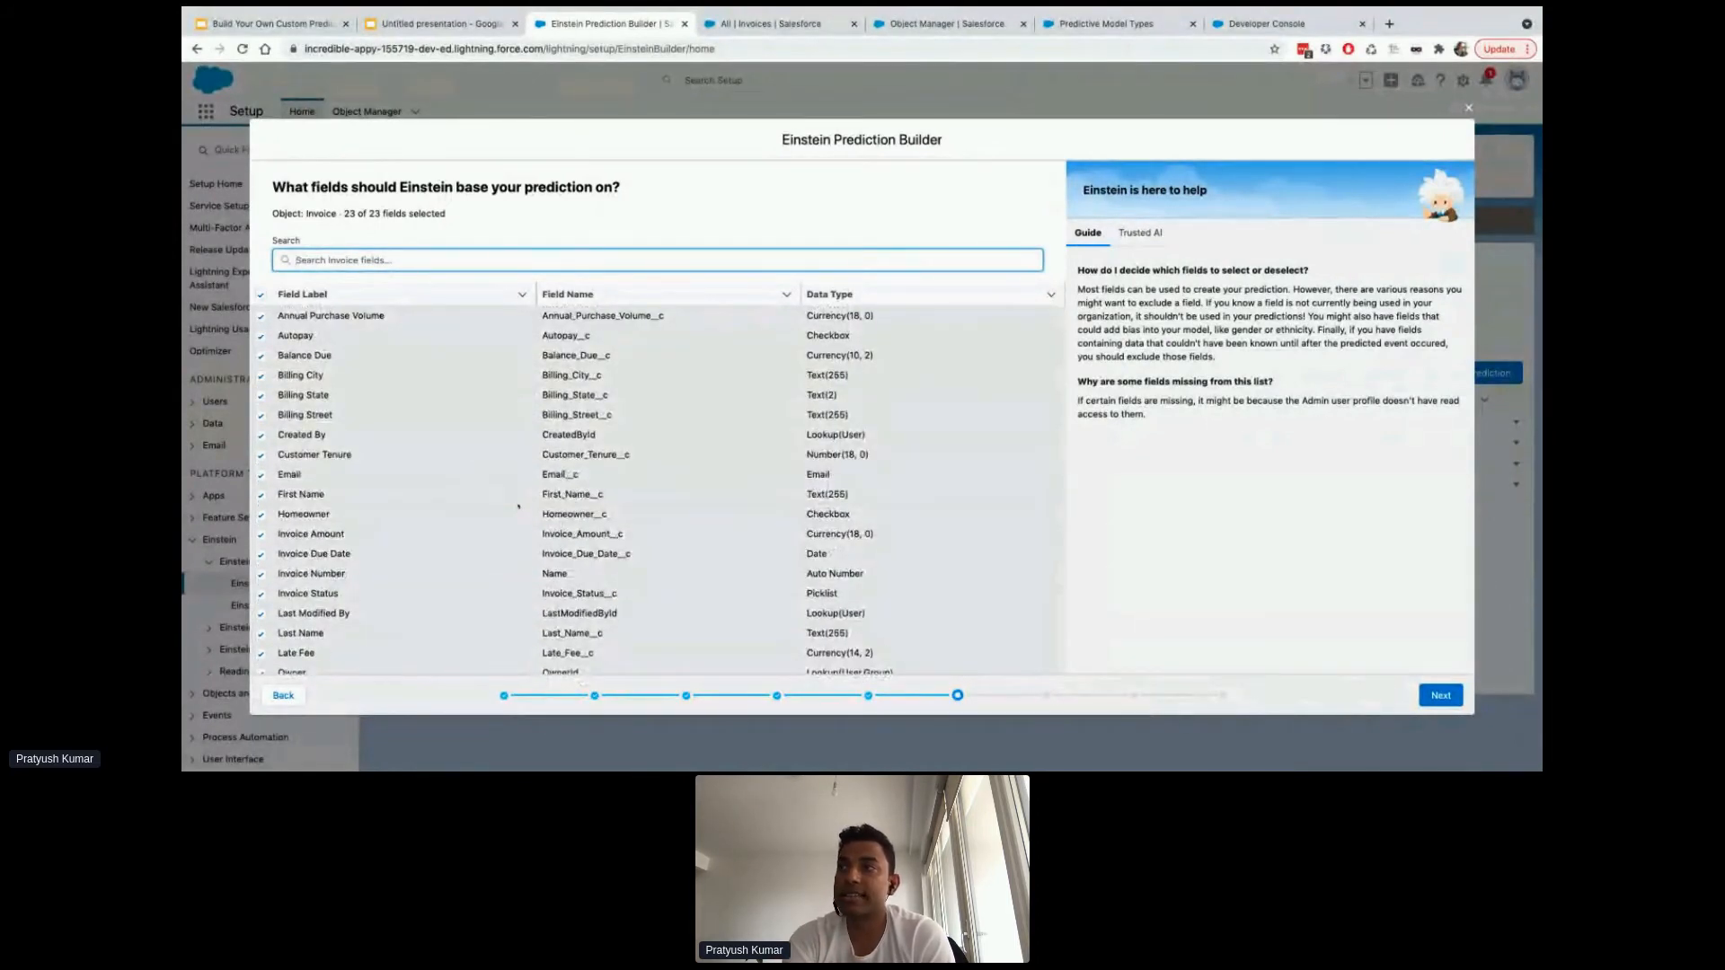
scroll(518, 507, down, 2)
scroll(518, 507, up, 2)
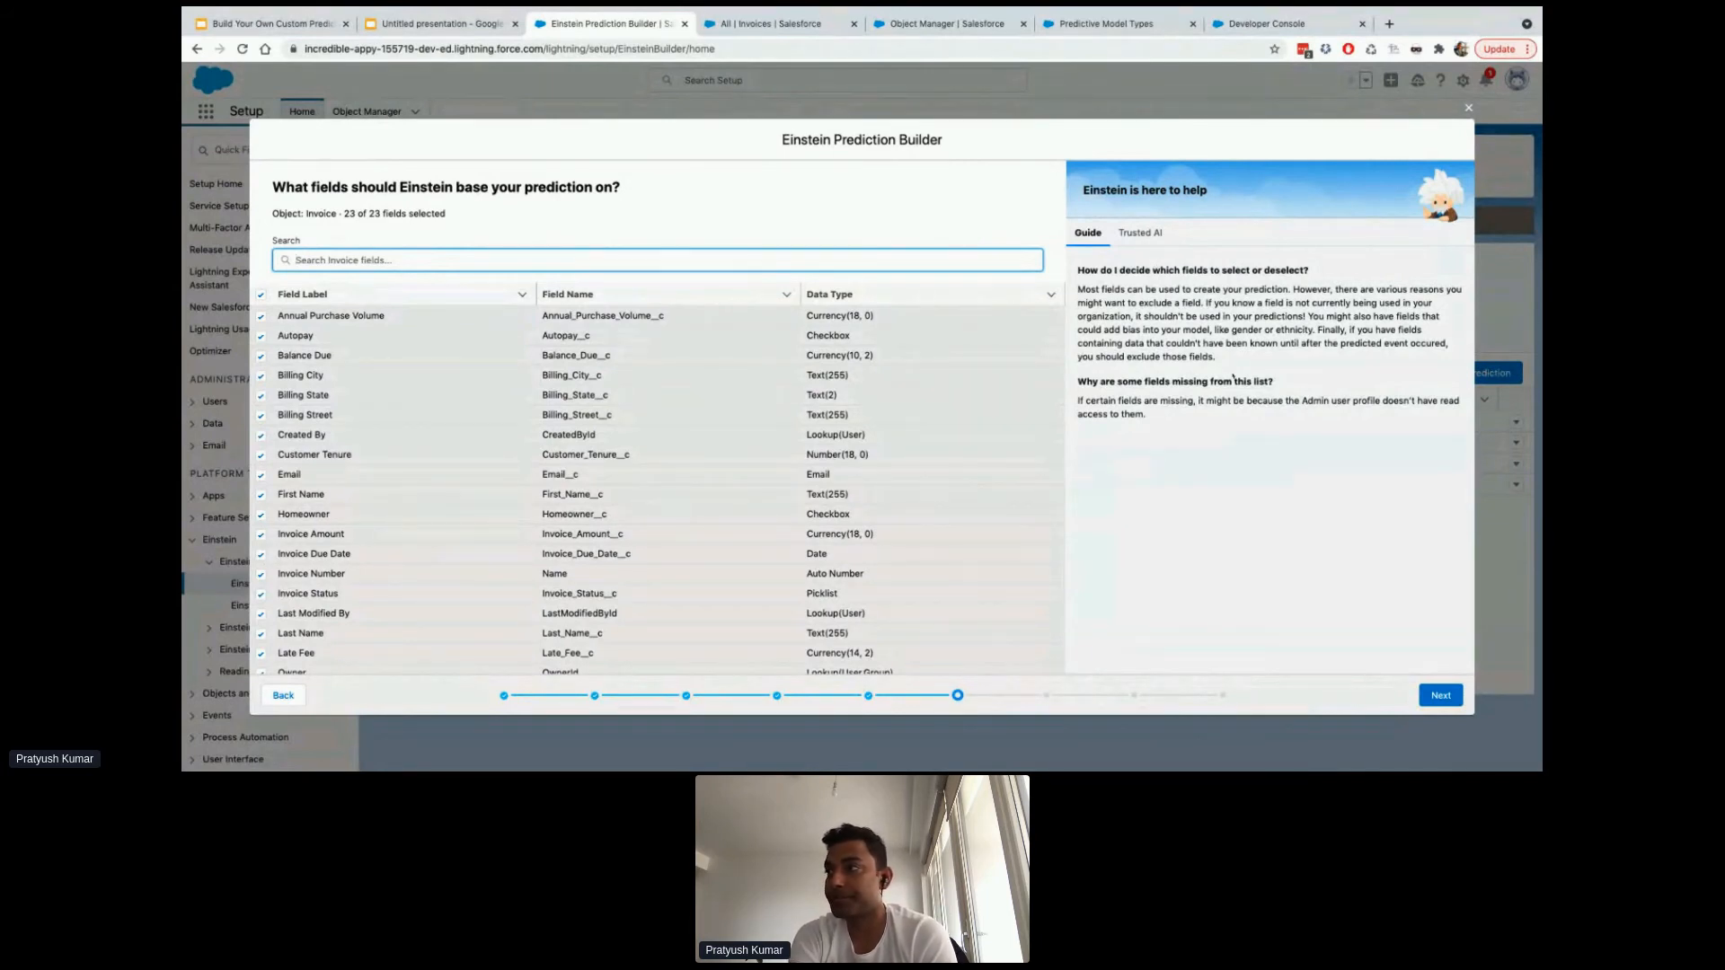
click(1441, 694)
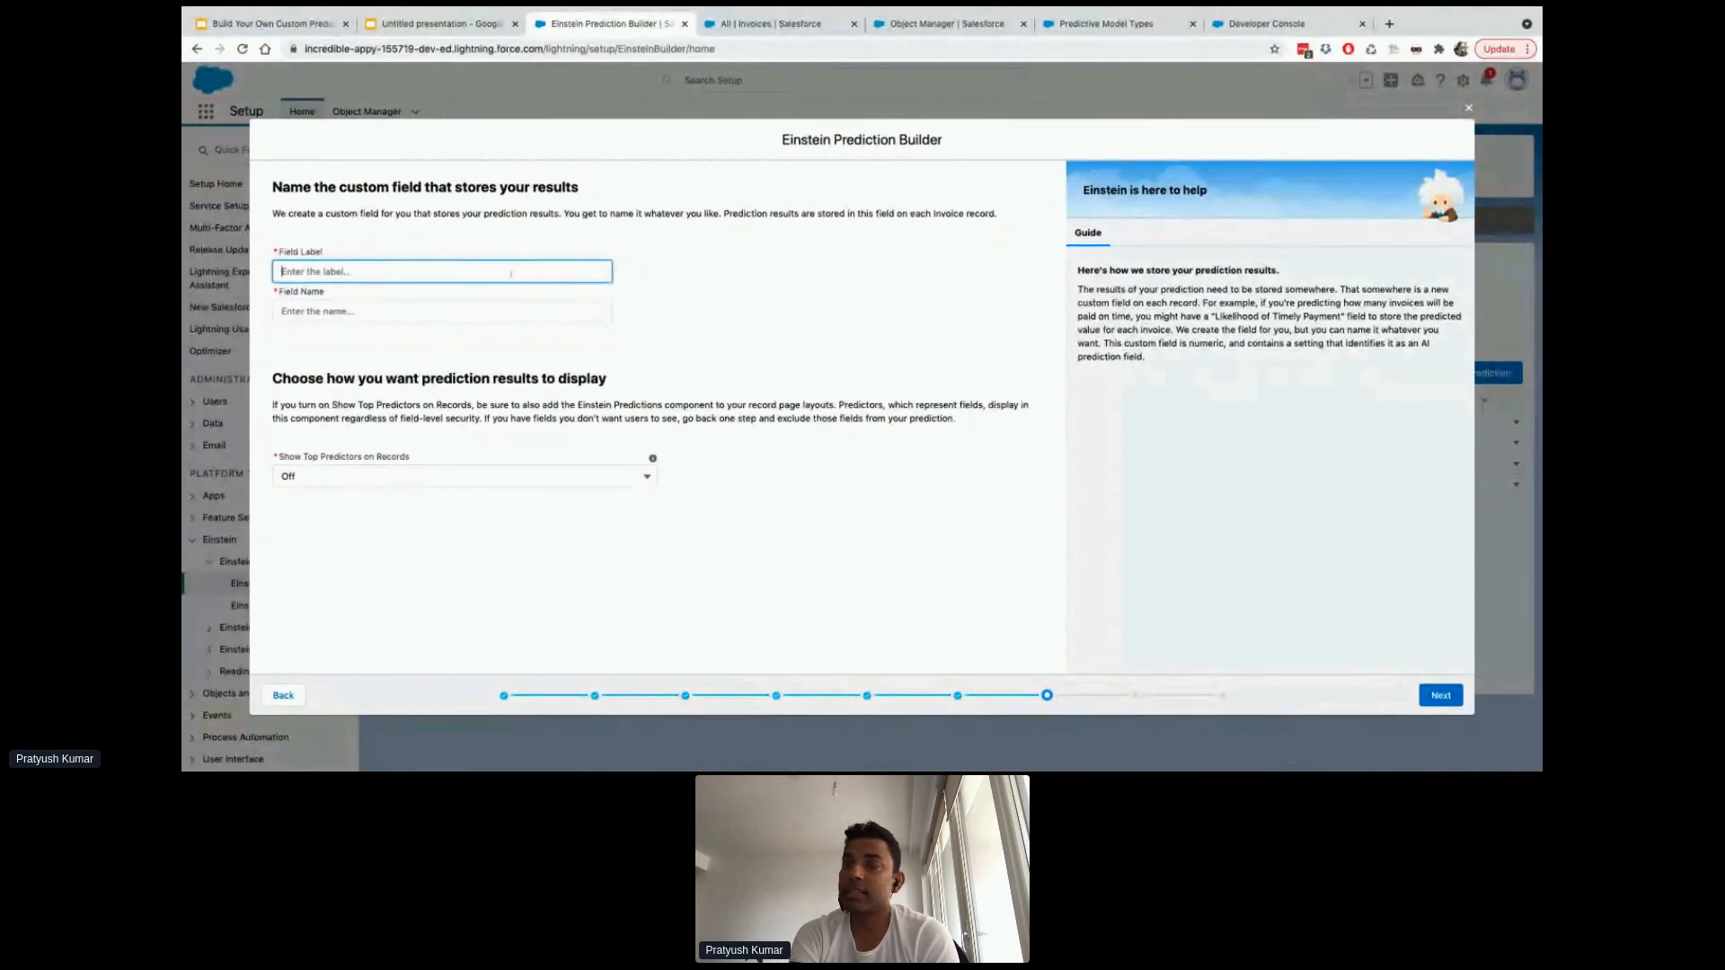
Label the custom field that stores the prediction results "Late Invoice Score (Demo)" and let its field name fill in
click(510, 257)
click(494, 270)
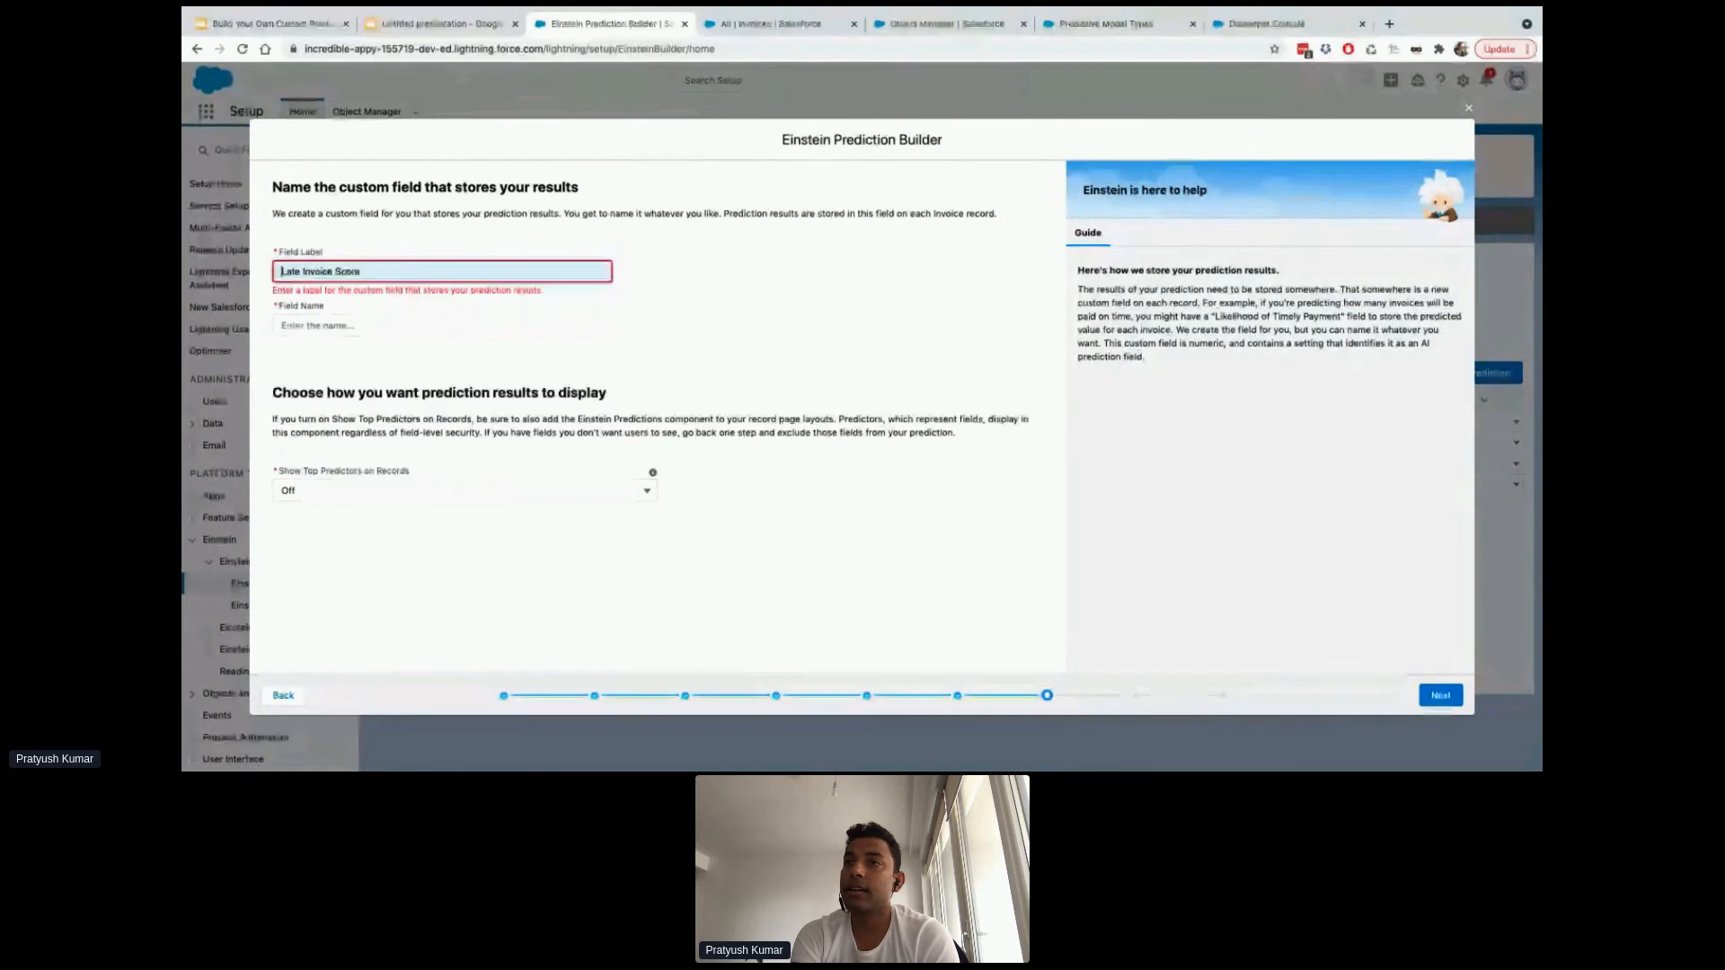
click(372, 295)
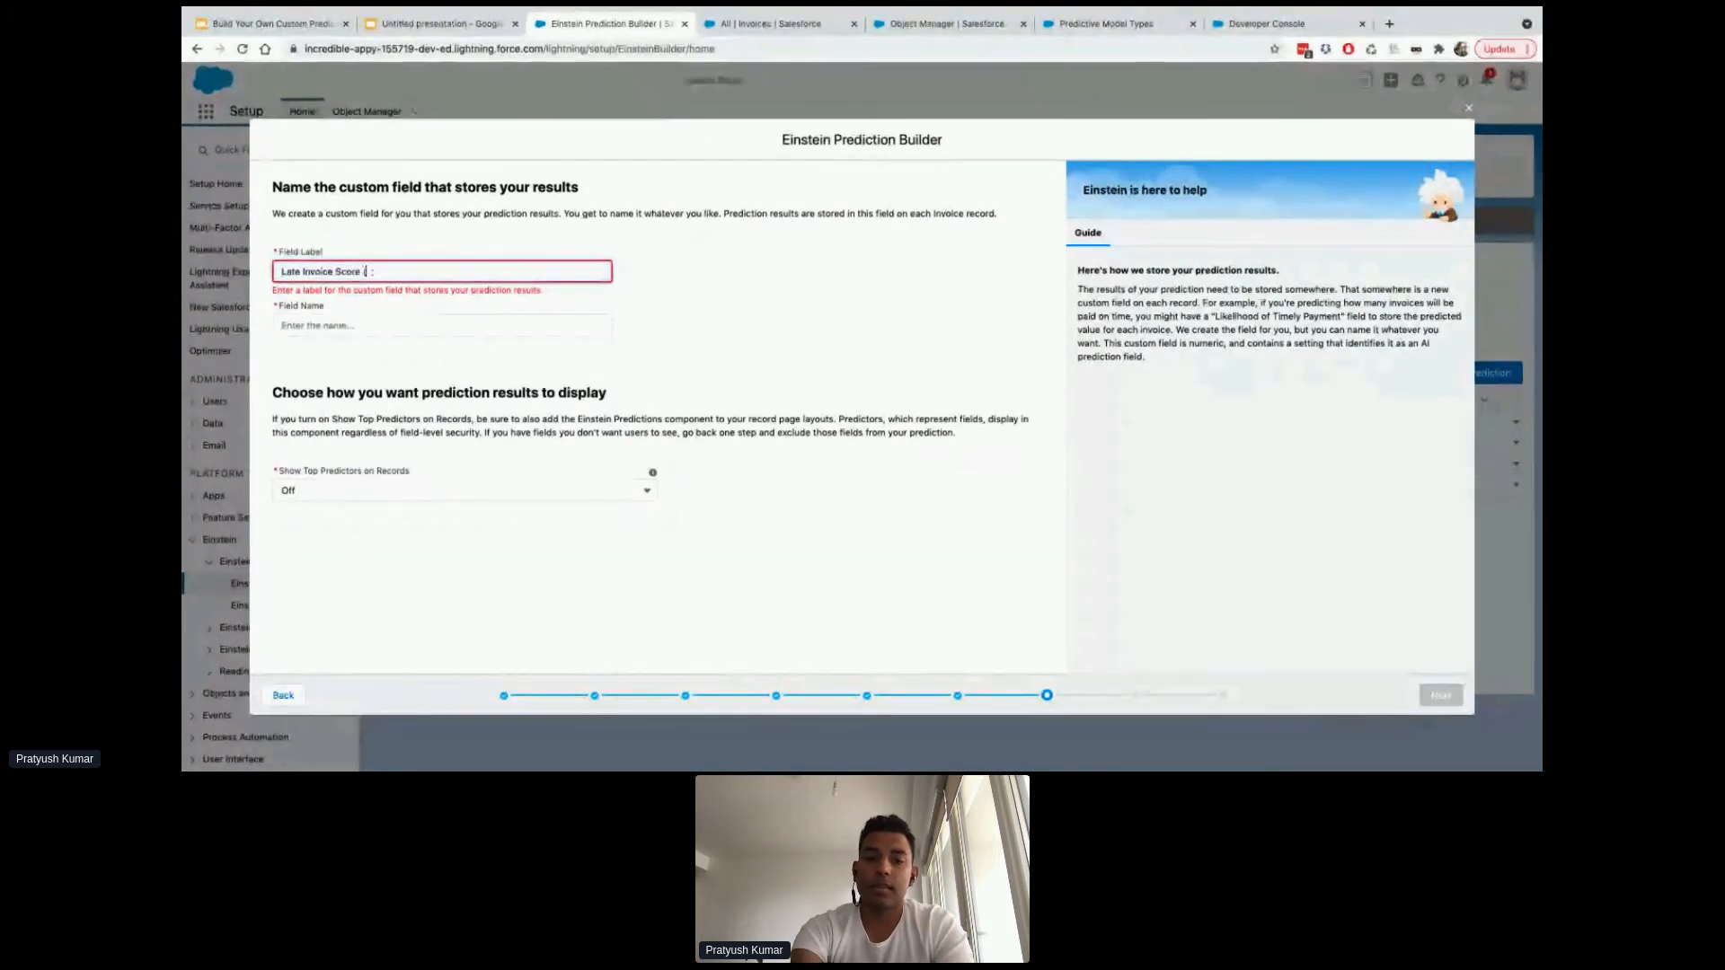
text((Demo))
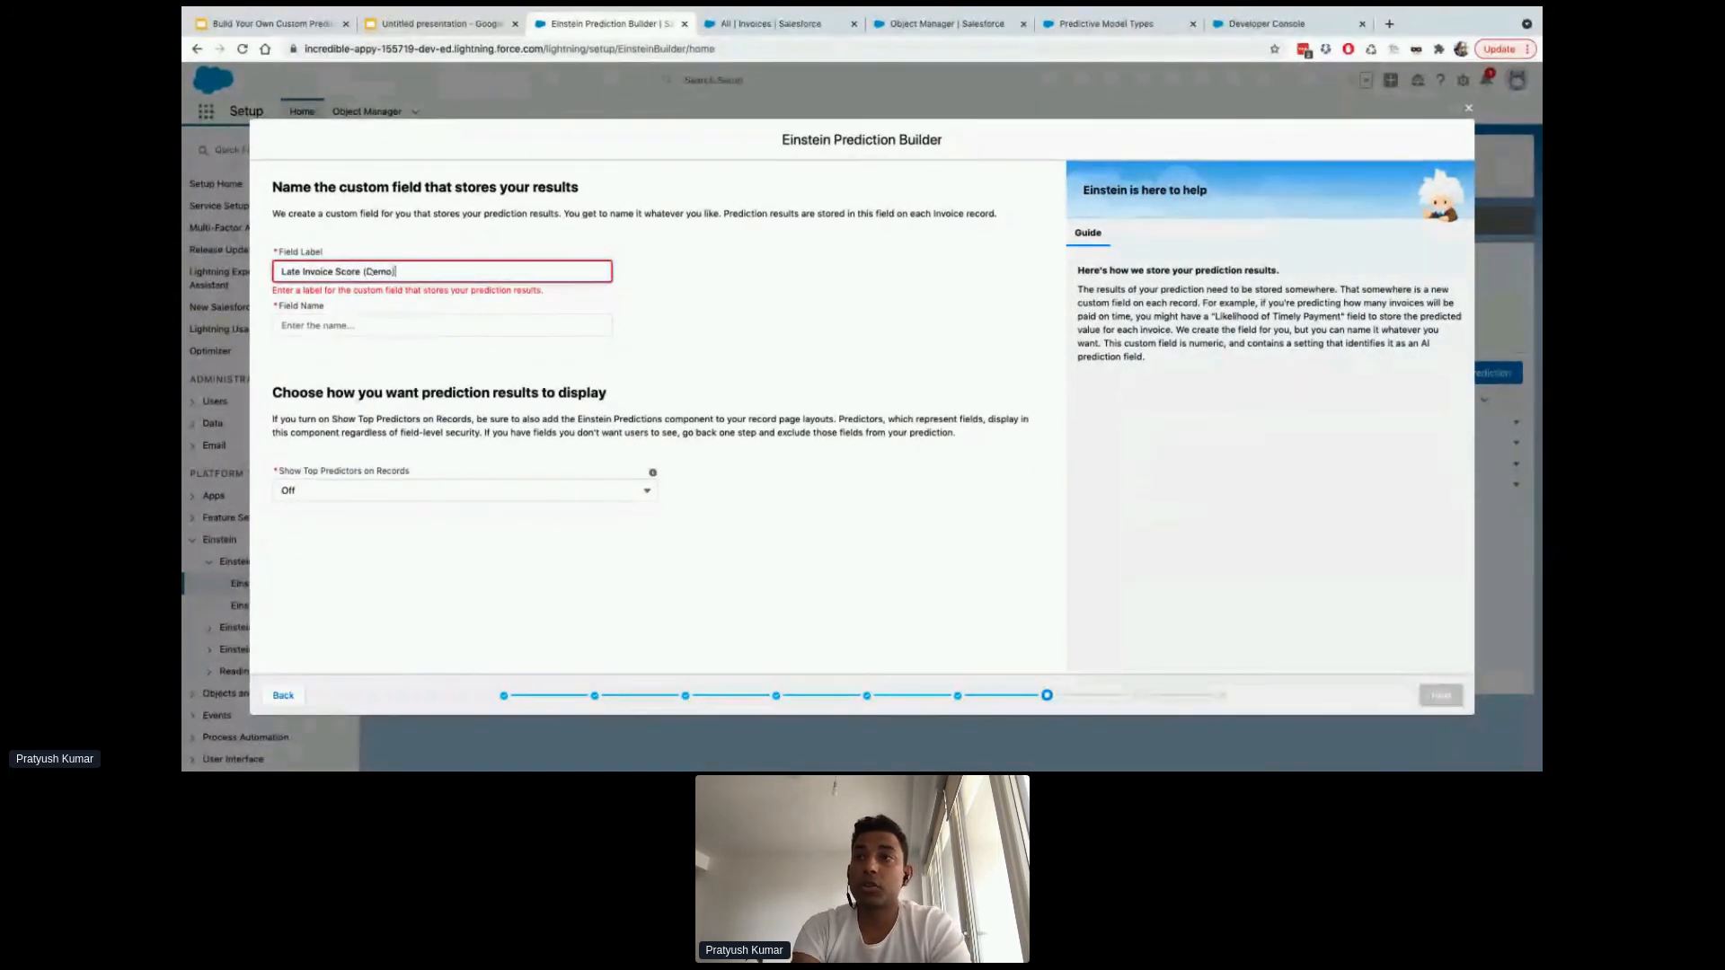
click(461, 329)
click(460, 351)
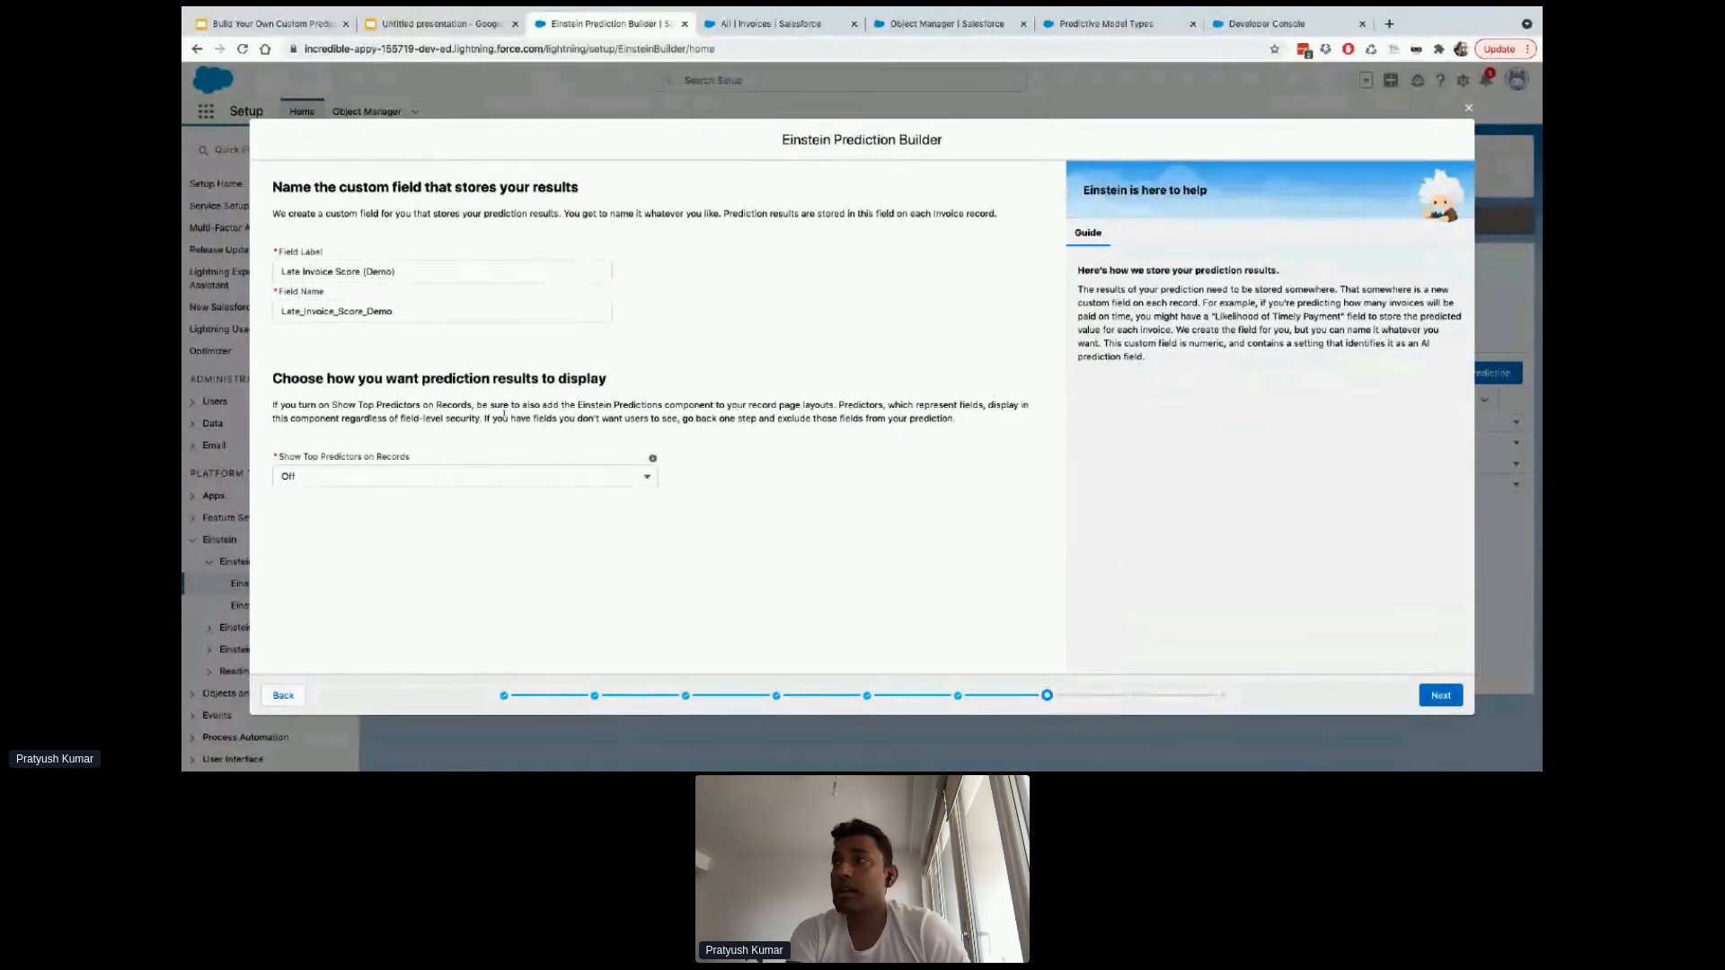
Set Show Top Predictors on Records to On and review the full summary of the prediction settings
click(549, 478)
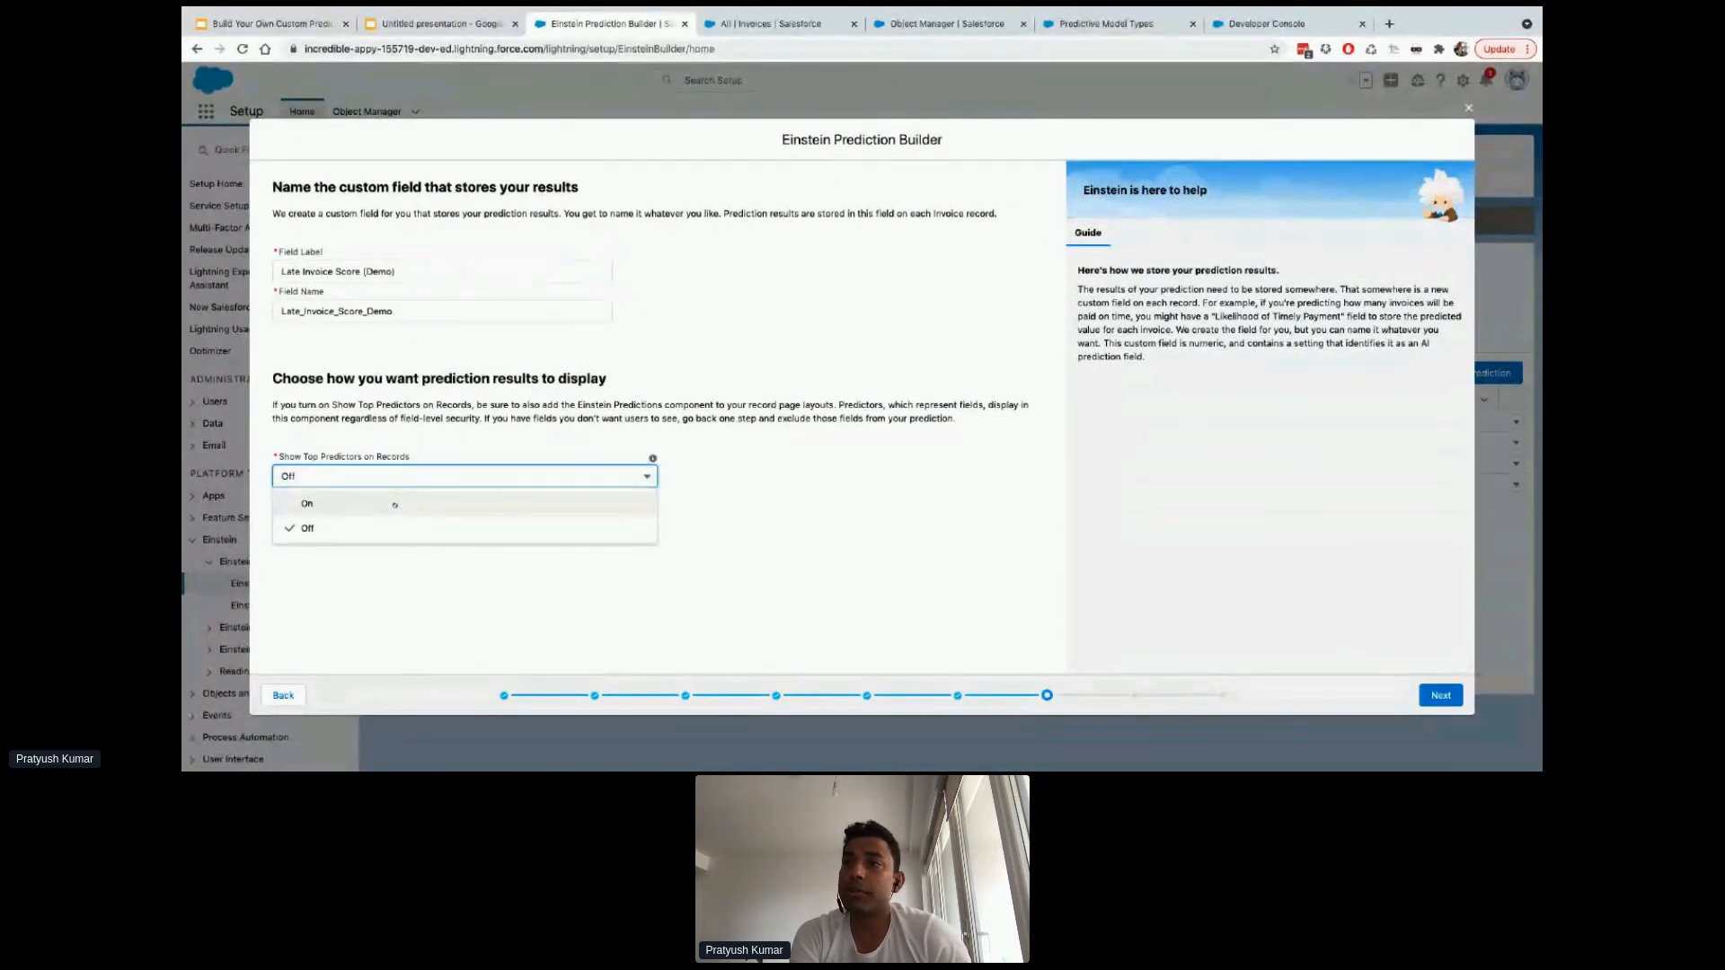
click(395, 505)
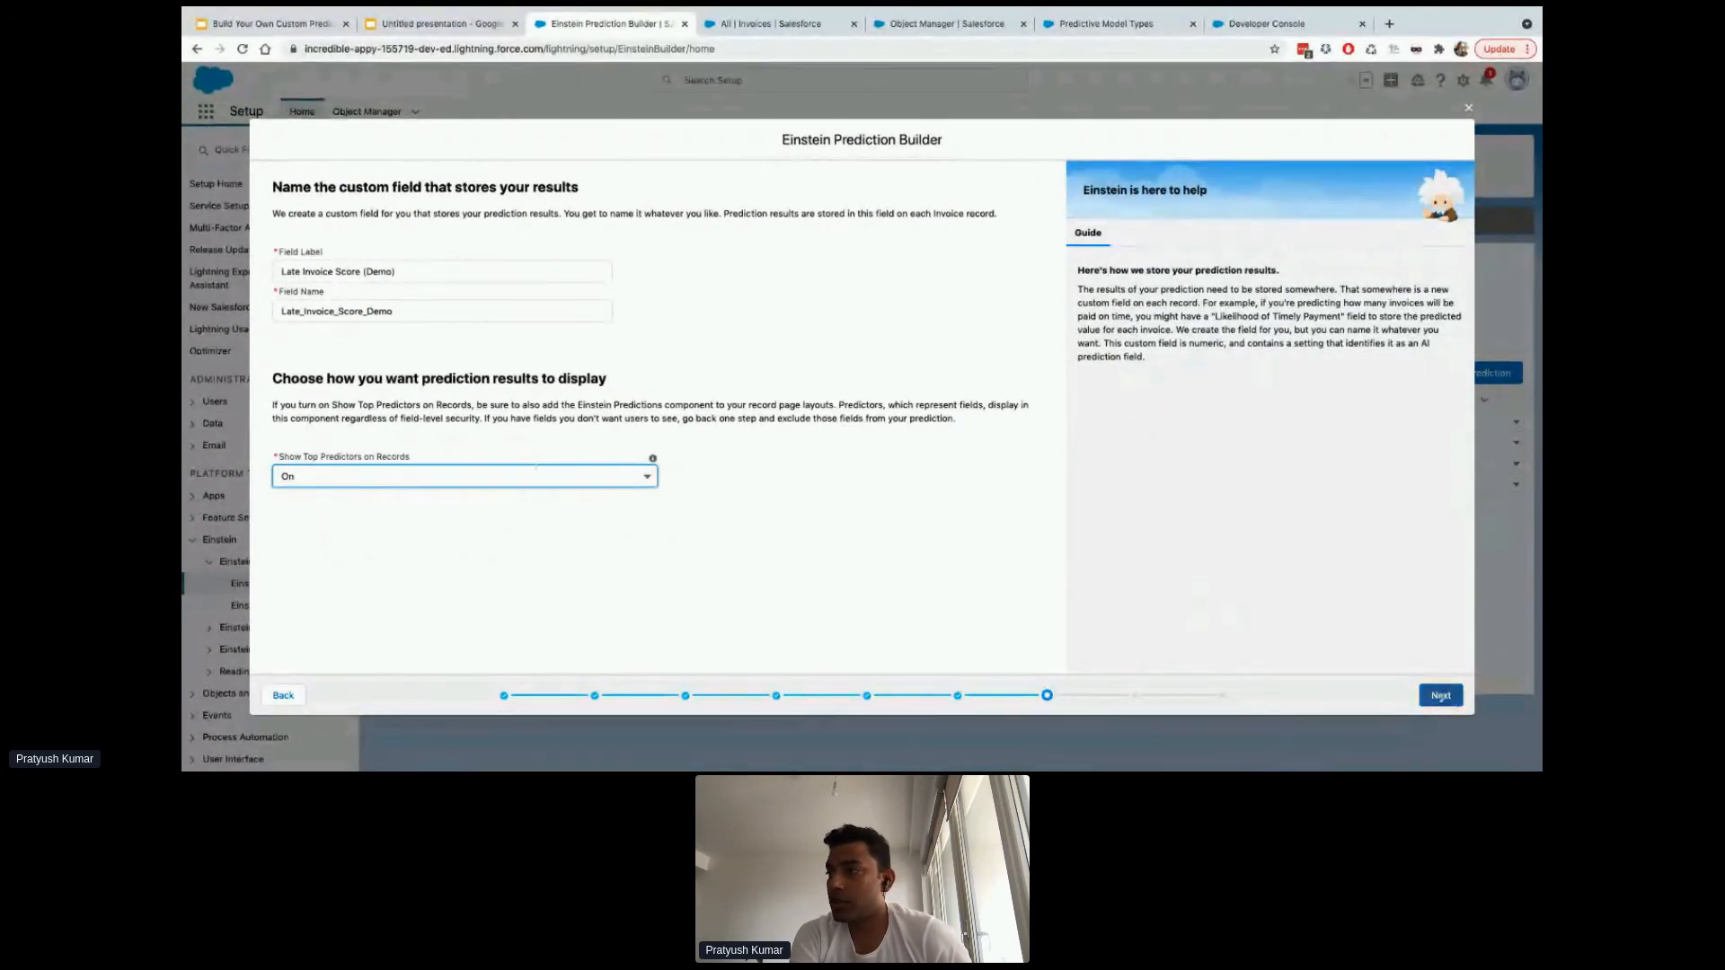
click(1448, 700)
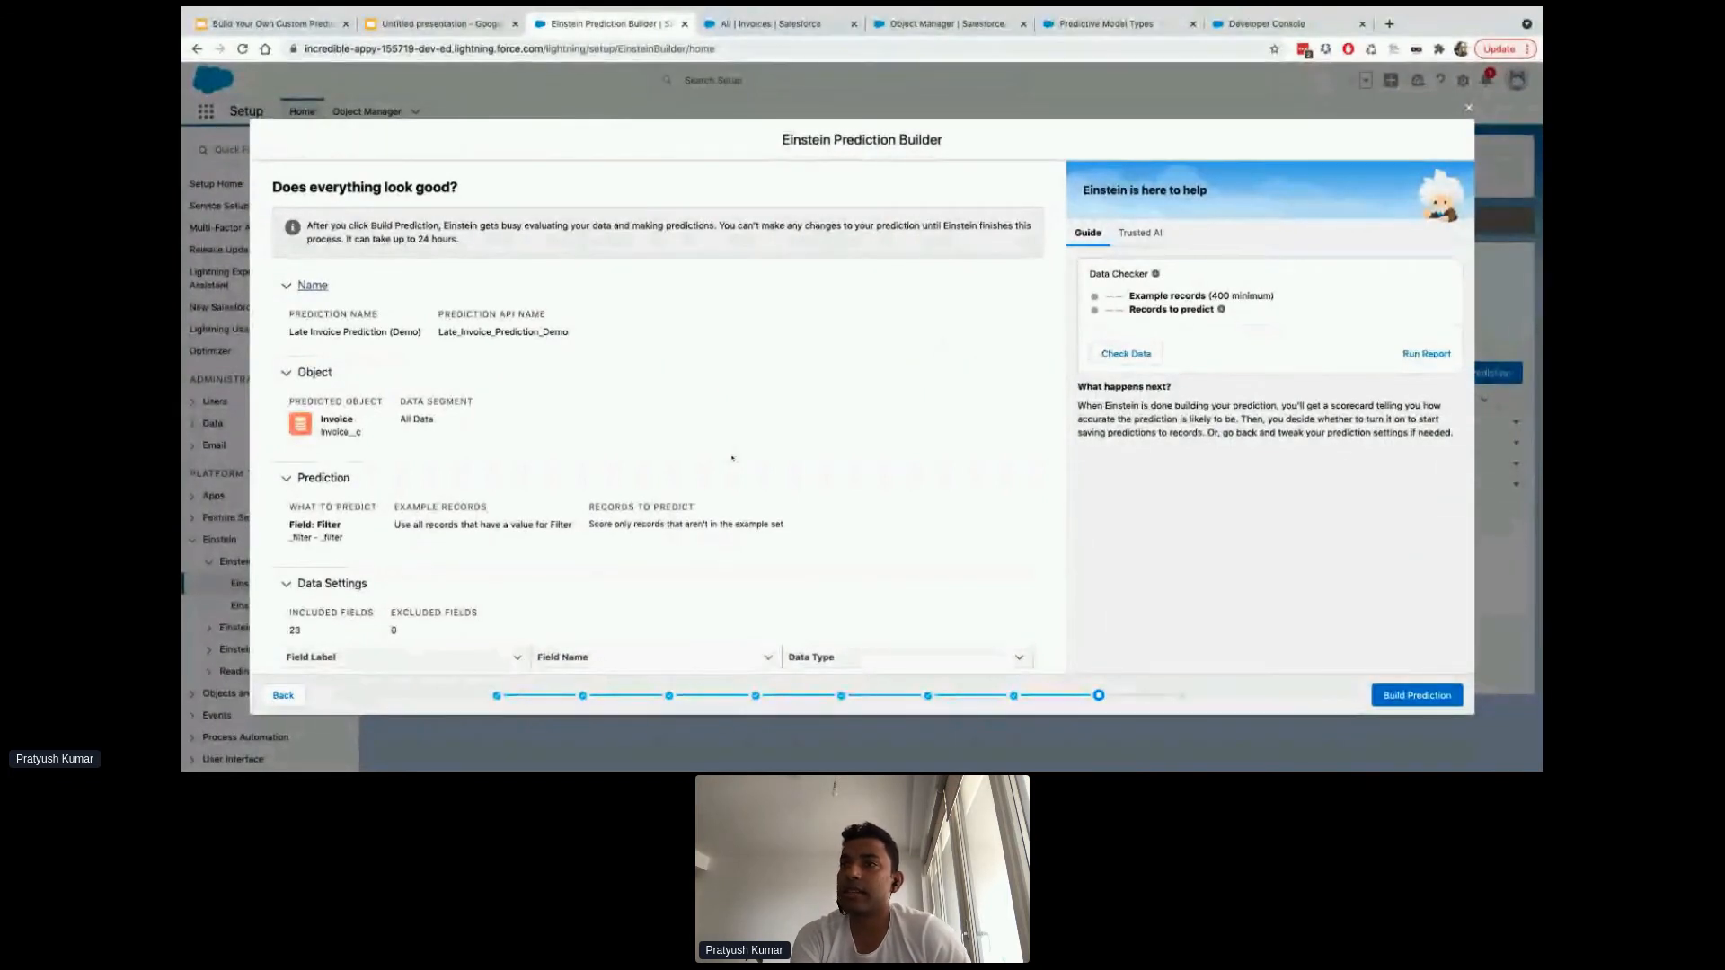
scroll(732, 458, down, 1)
scroll(732, 459, down, 5)
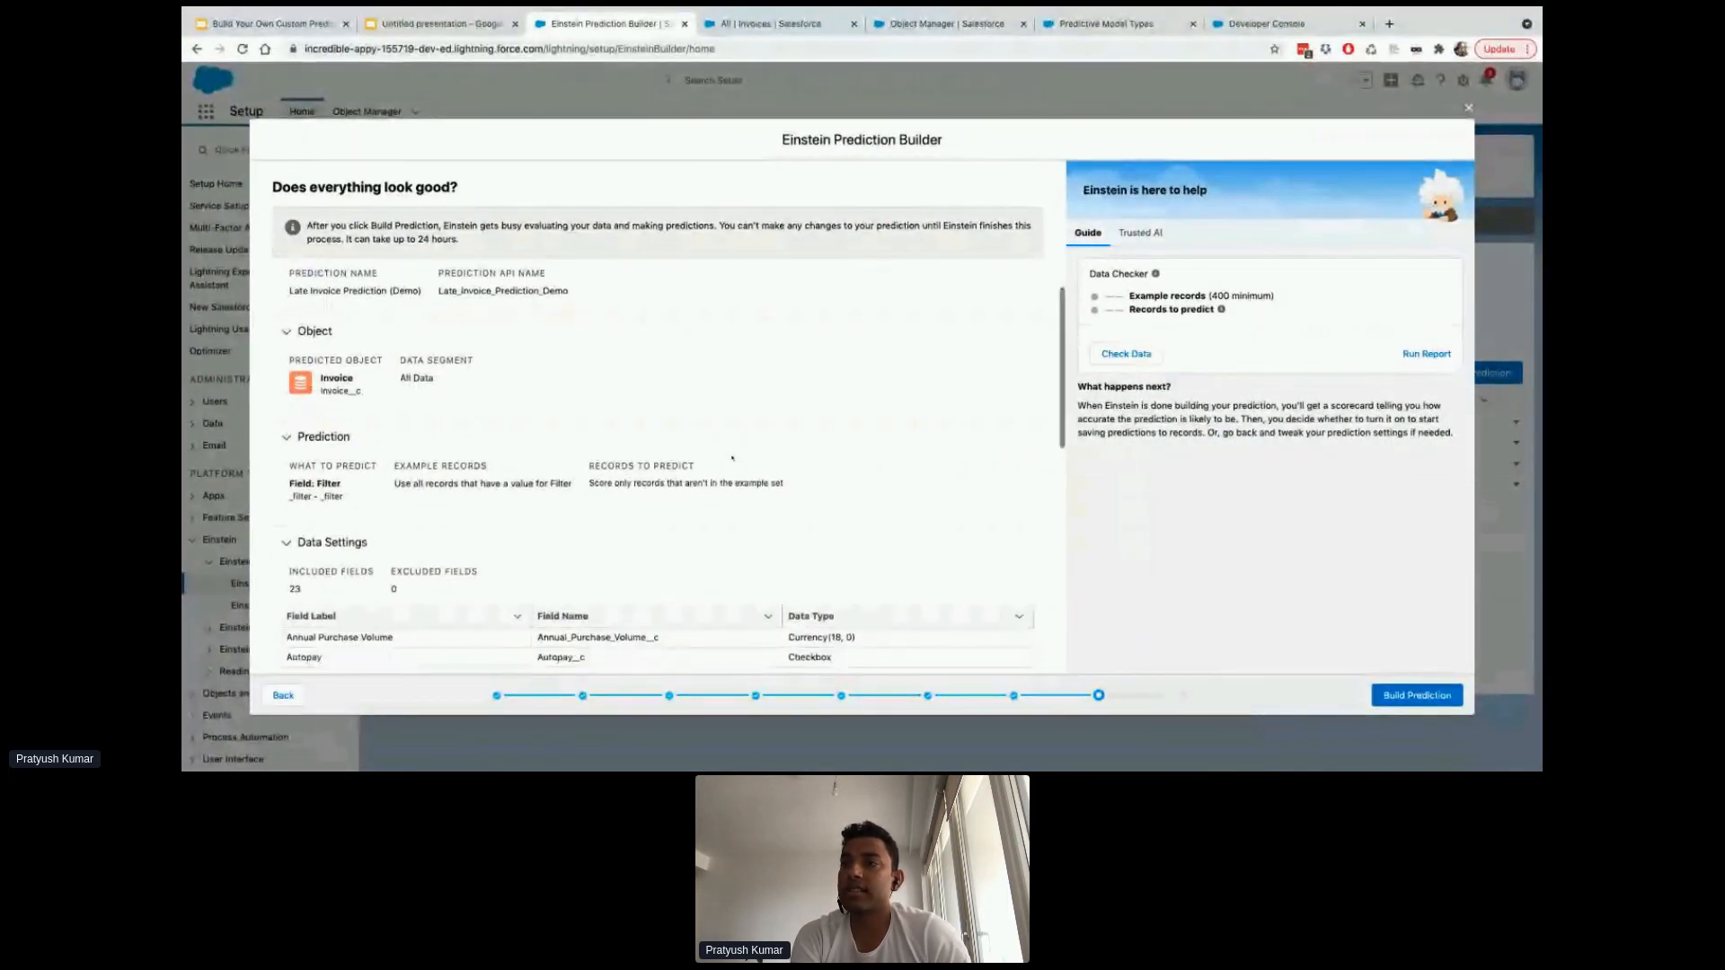
scroll(732, 458, down, 3)
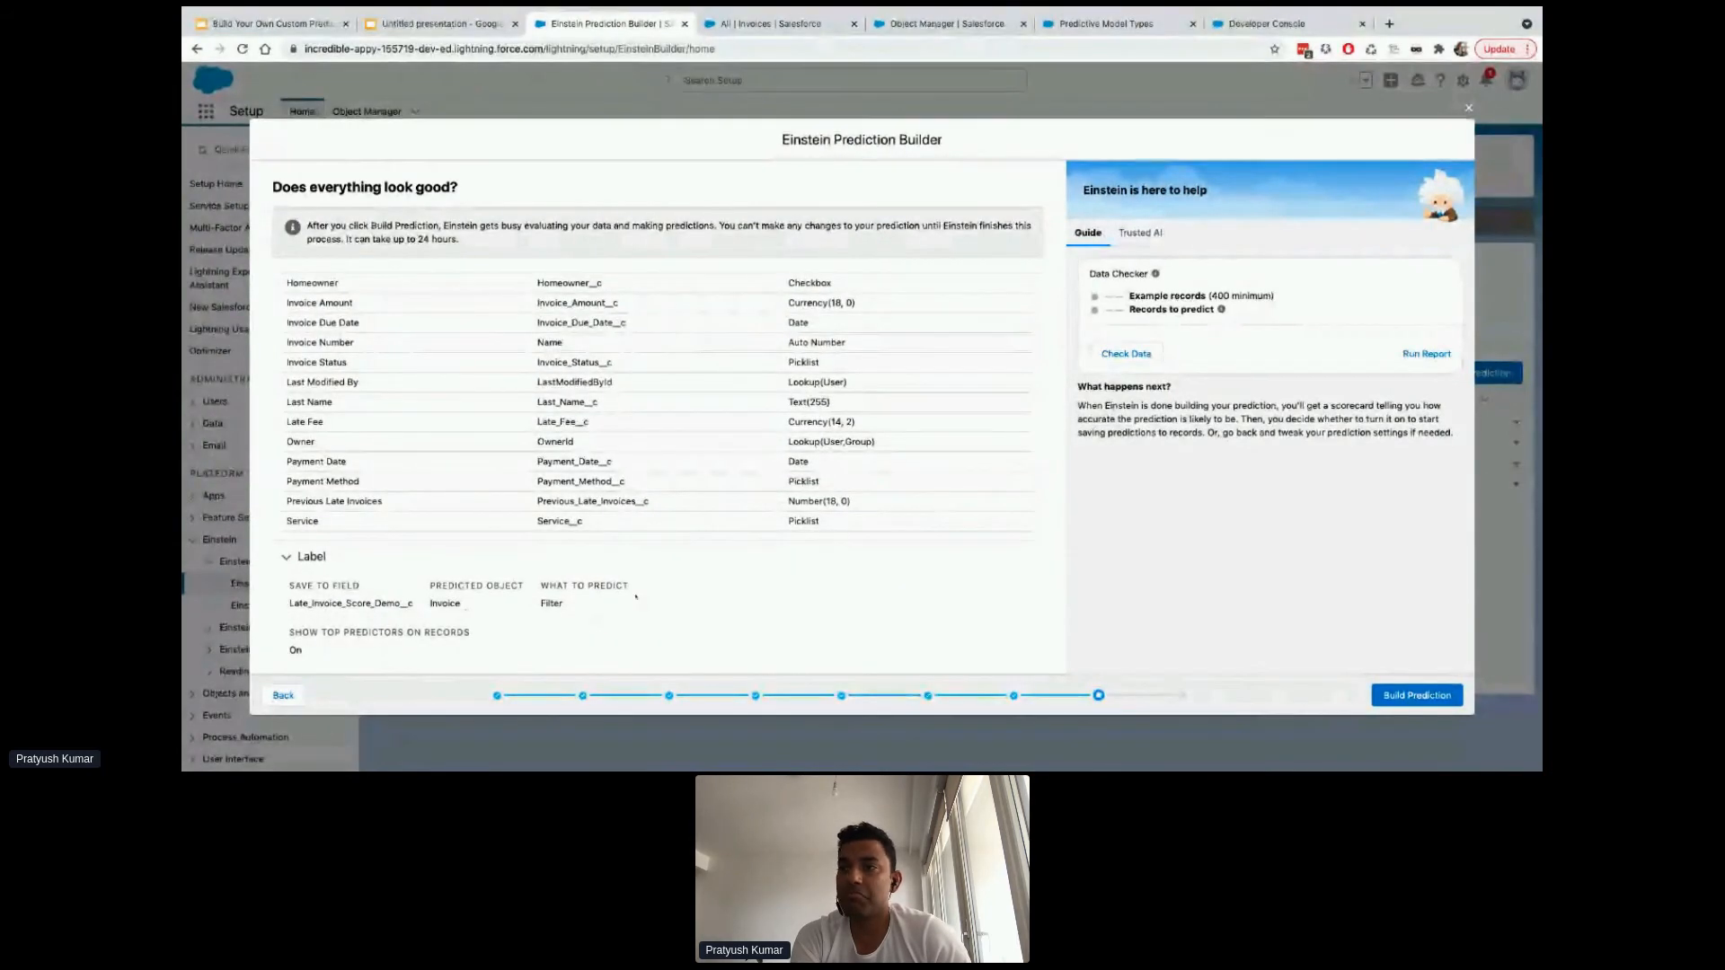
Check the data for example records and records to predict, build the late invoice prediction, and finish the wizard
scroll(635, 596, up, 10)
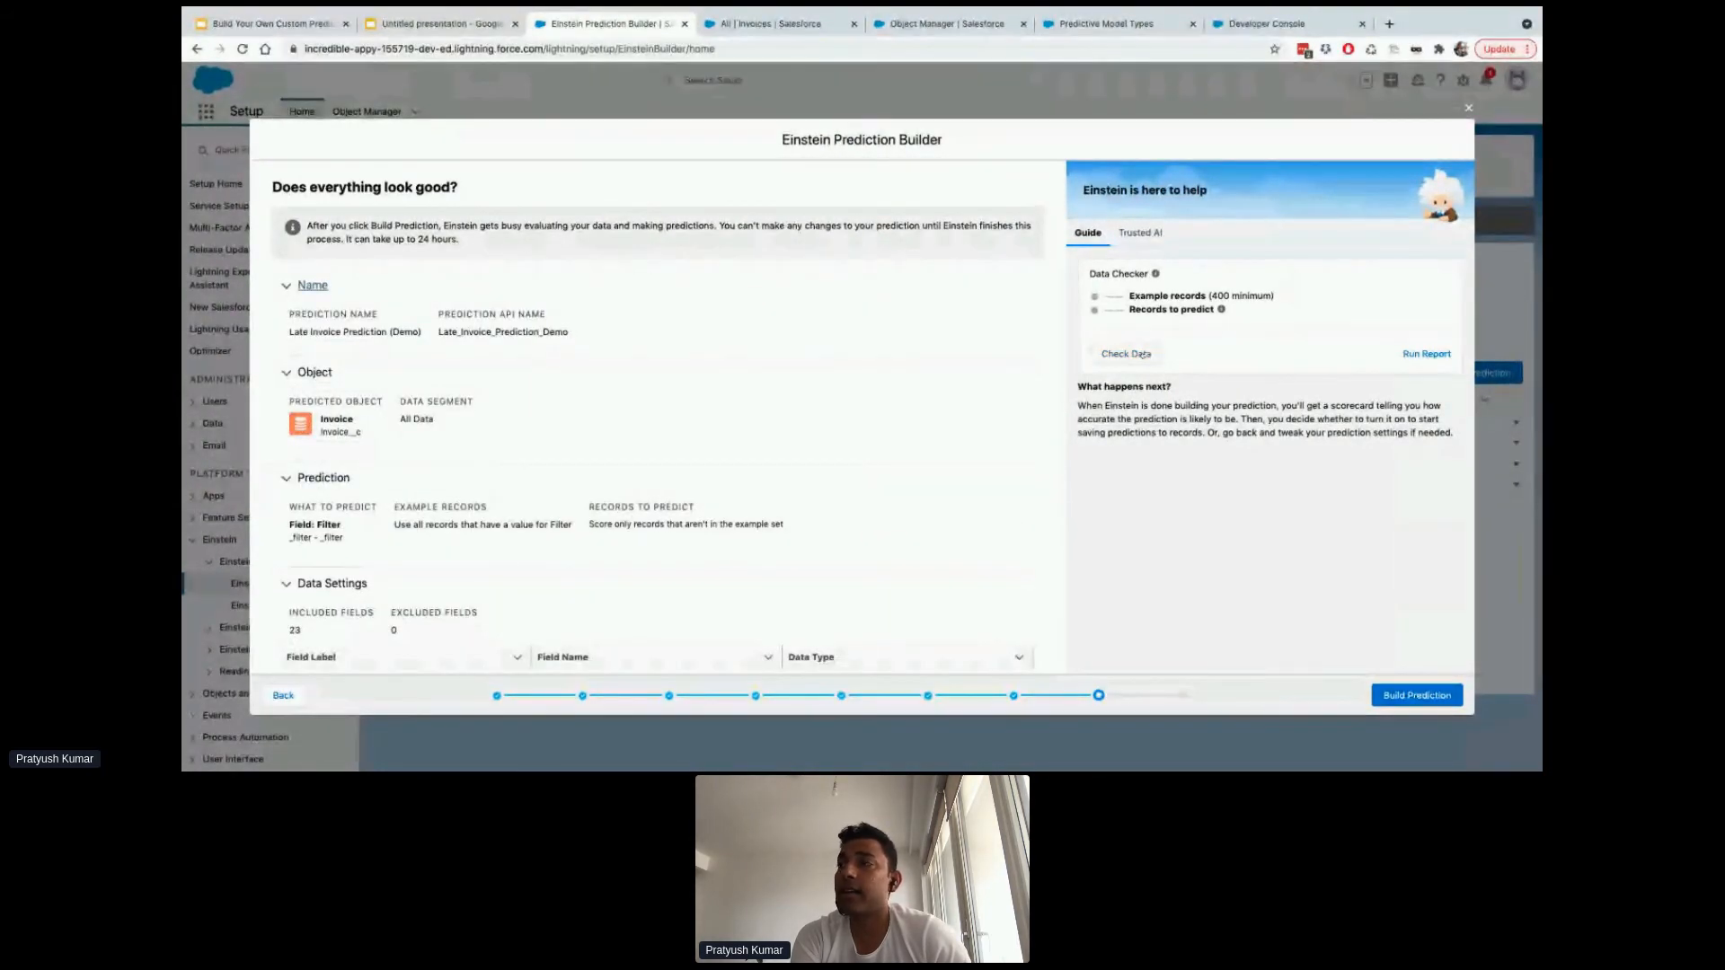
click(1127, 353)
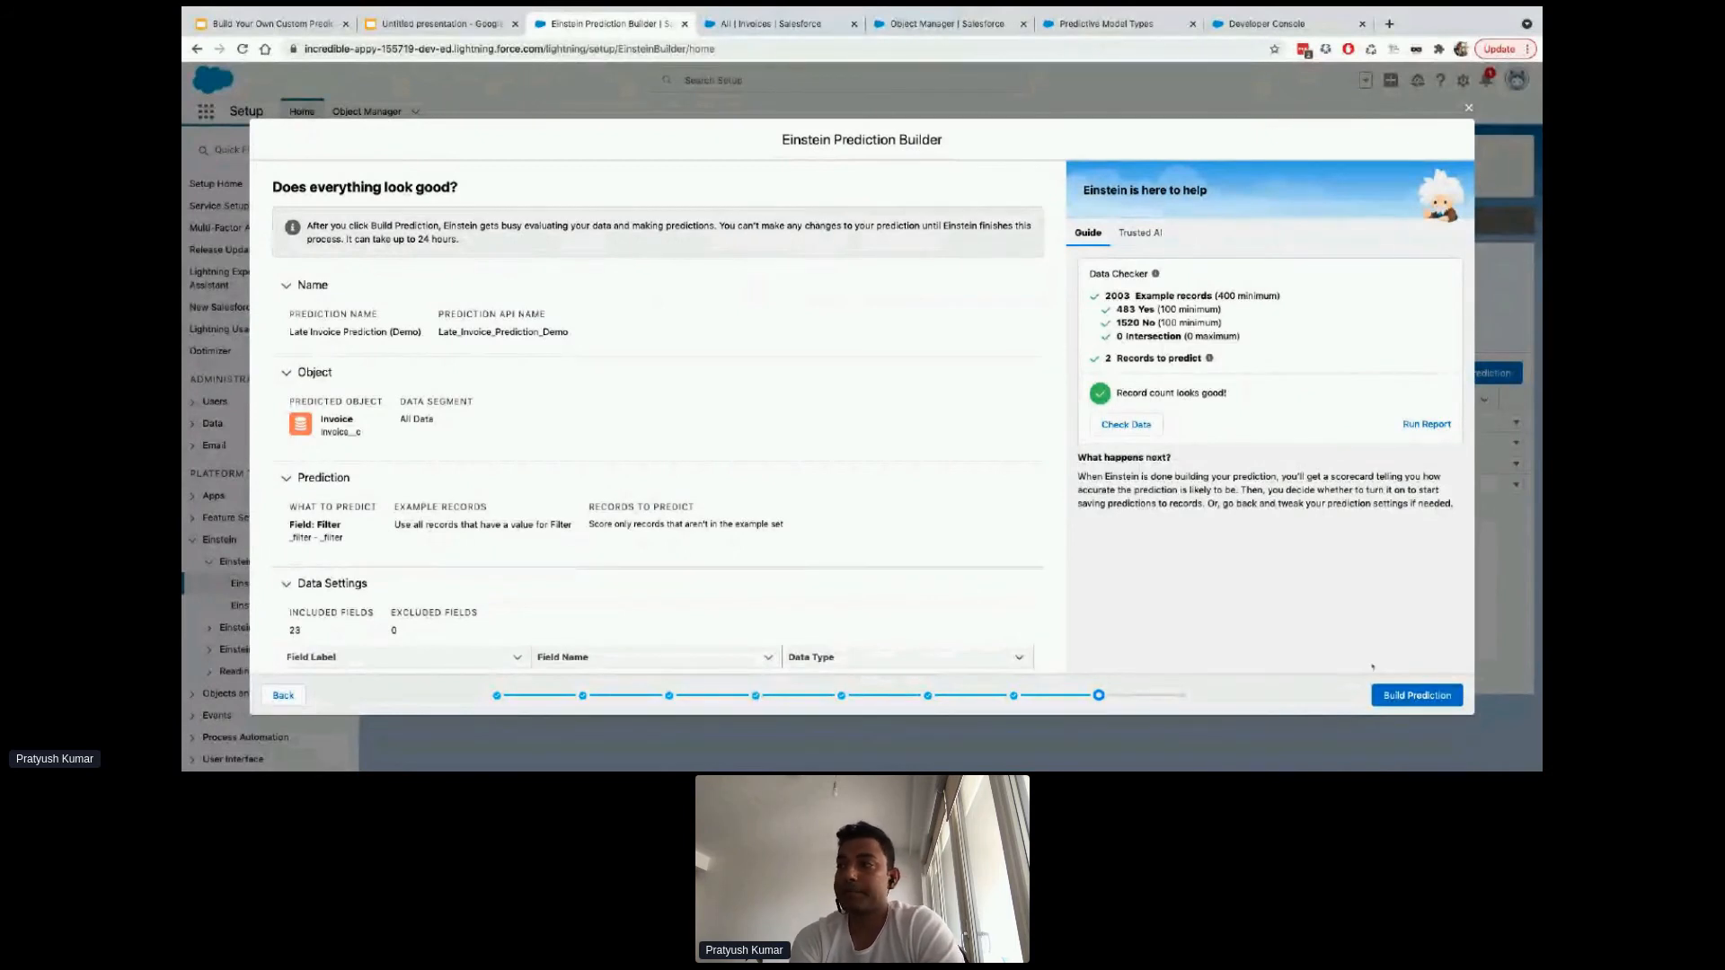
click(1417, 695)
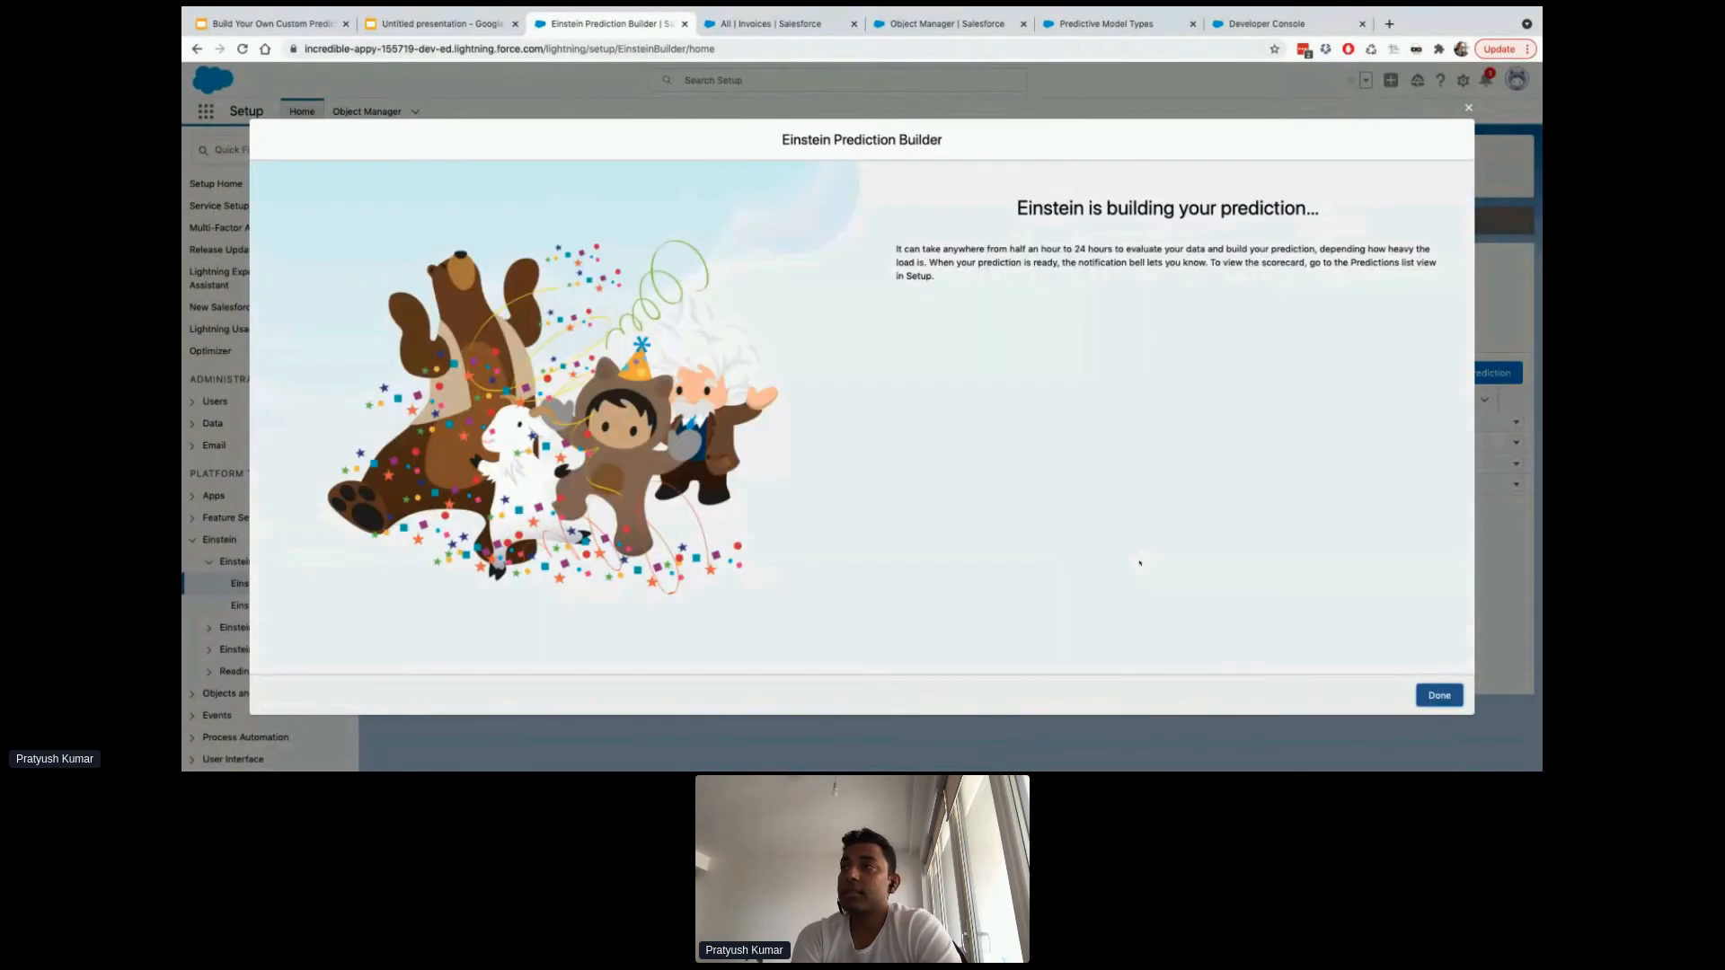
click(1439, 696)
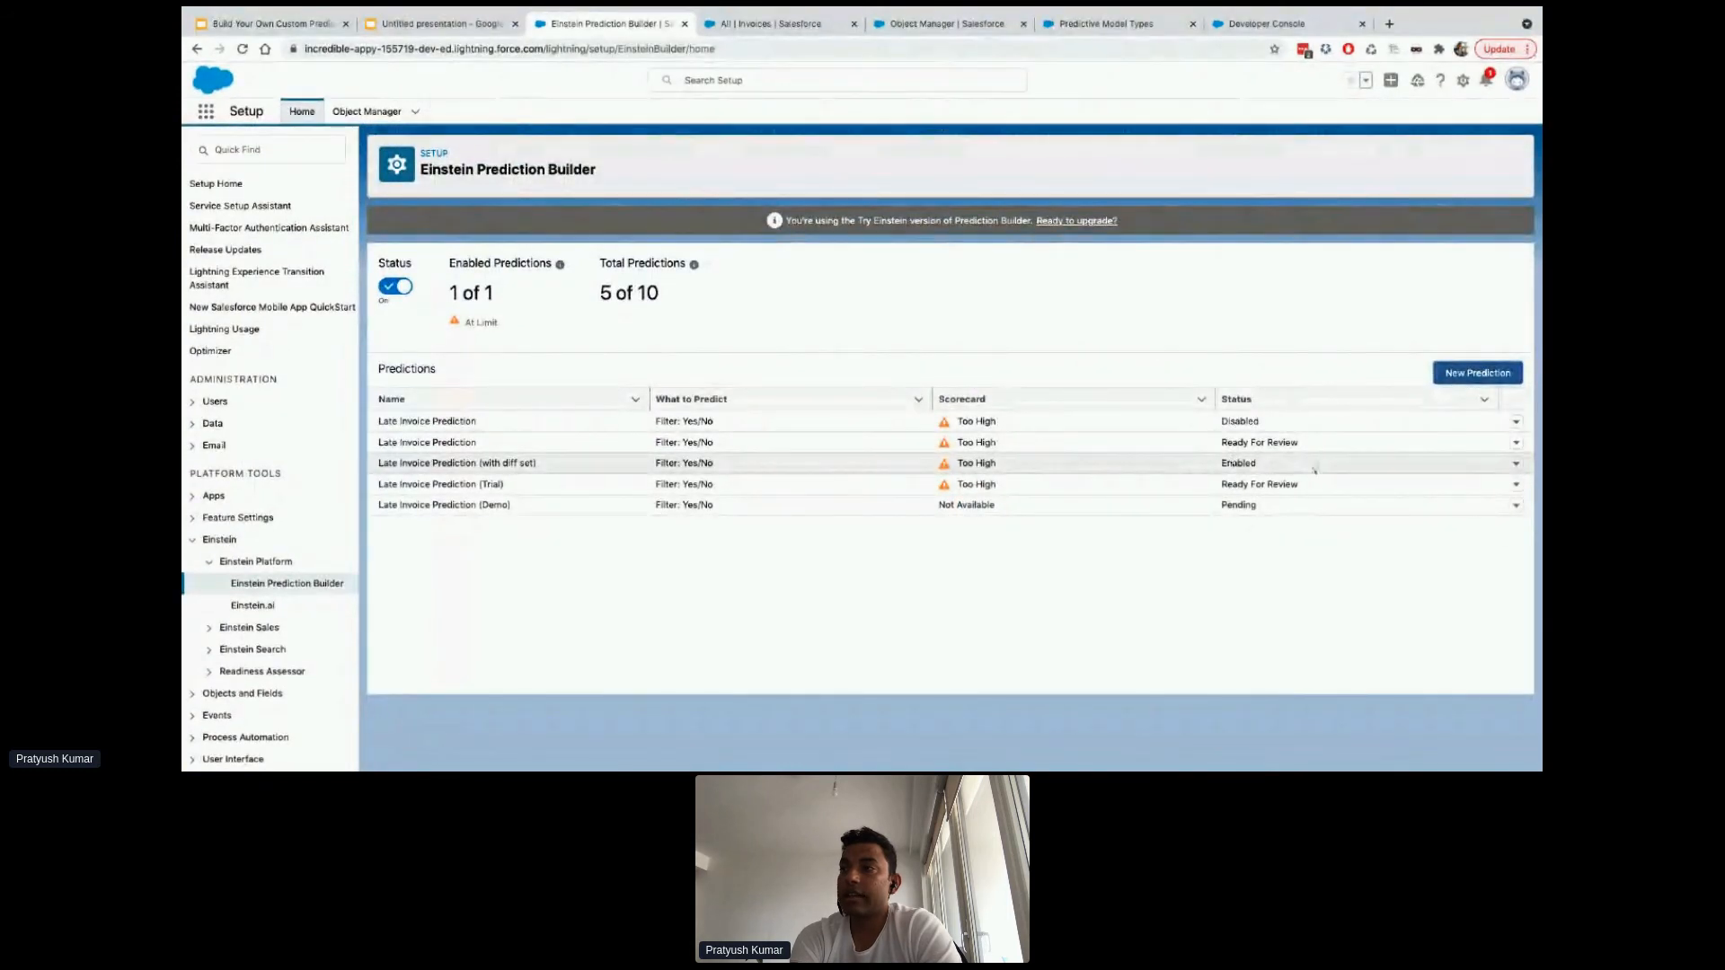
Check the statuses in the predictions list and view the scorecard of Late Invoice Prediction (with diff set)
click(1515, 463)
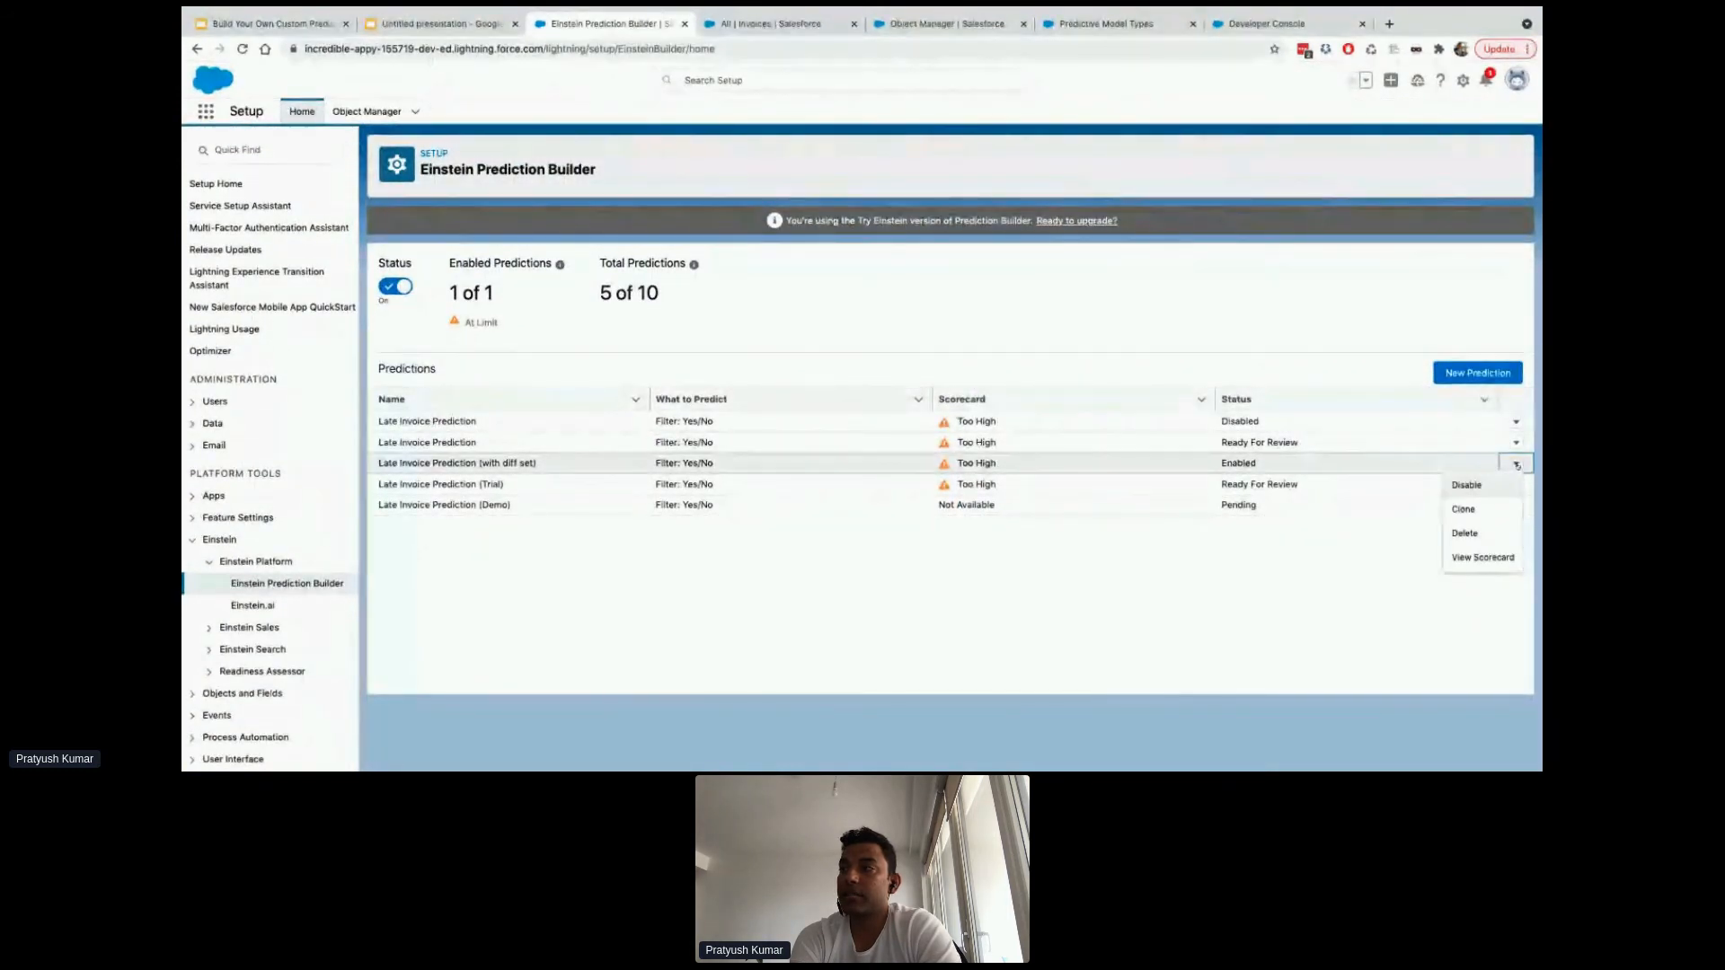
click(1373, 465)
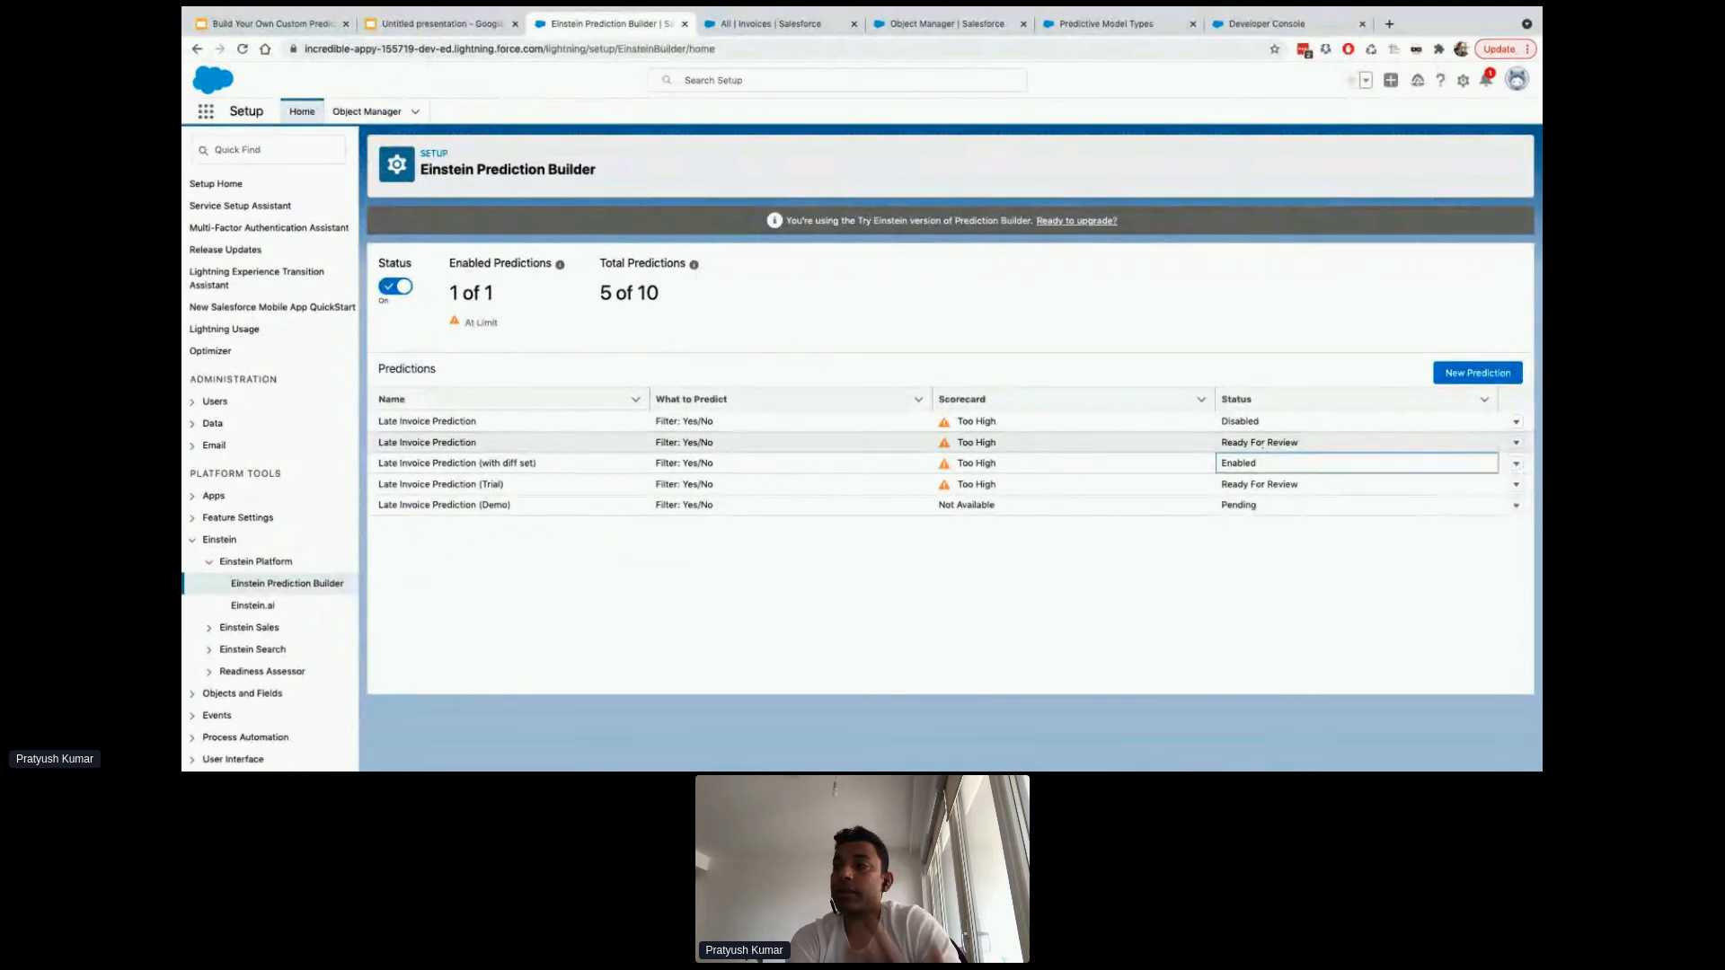
click(1300, 443)
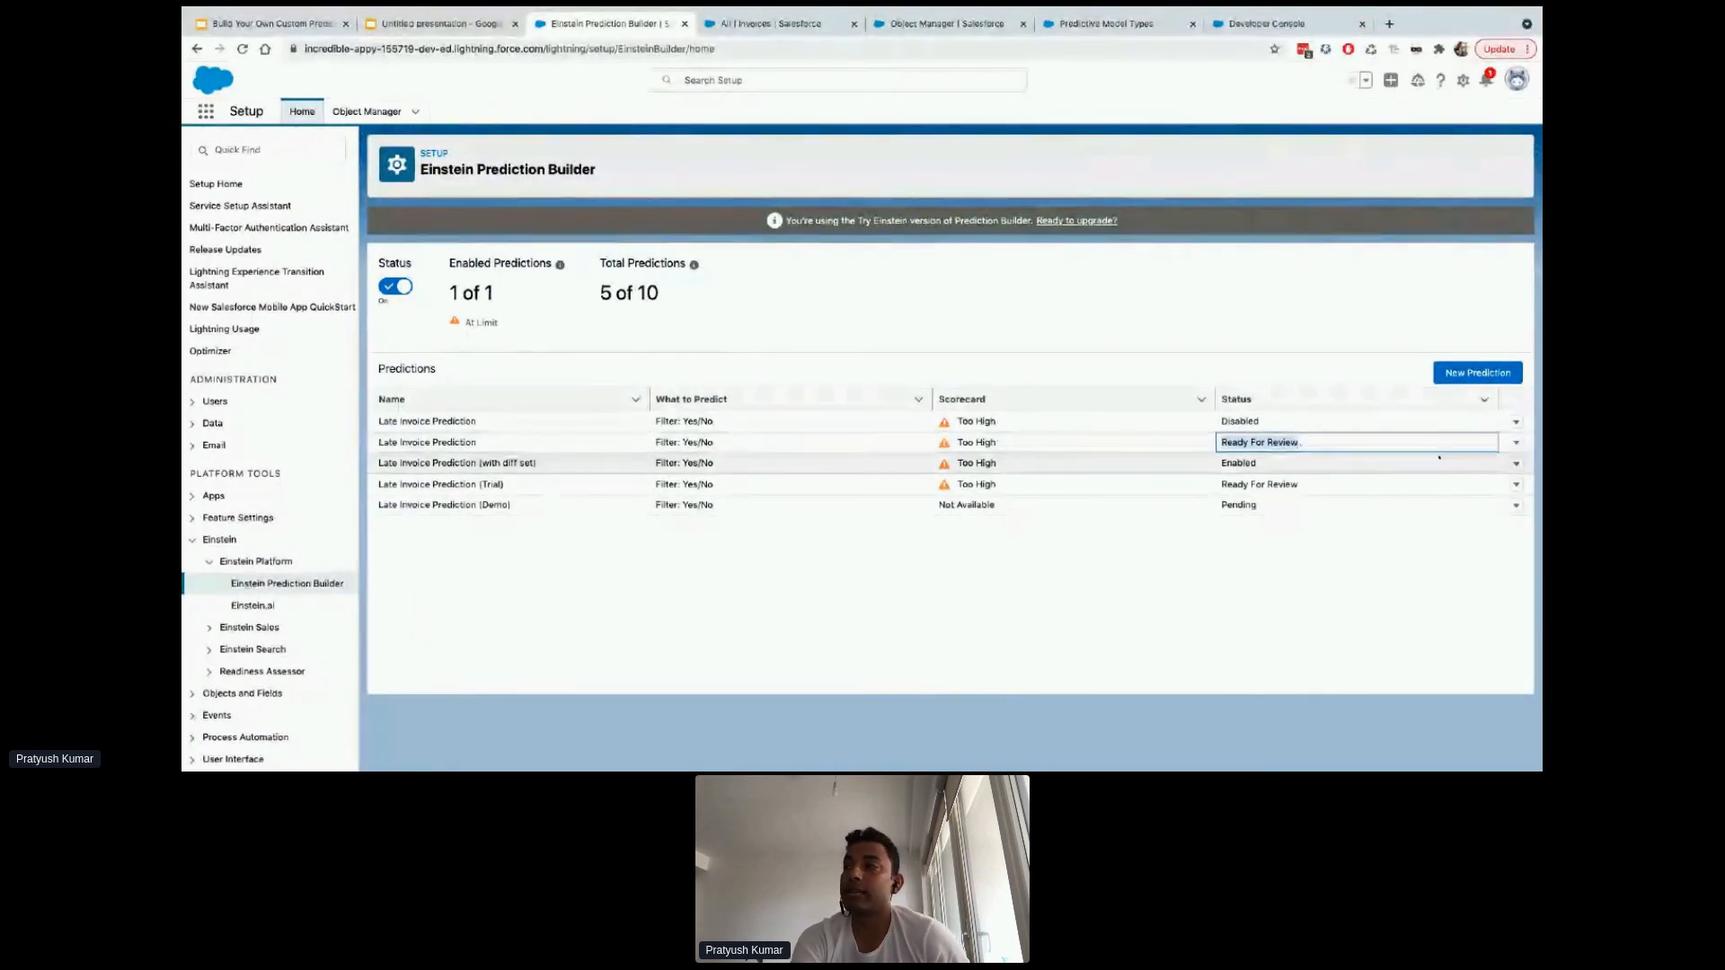
click(1515, 464)
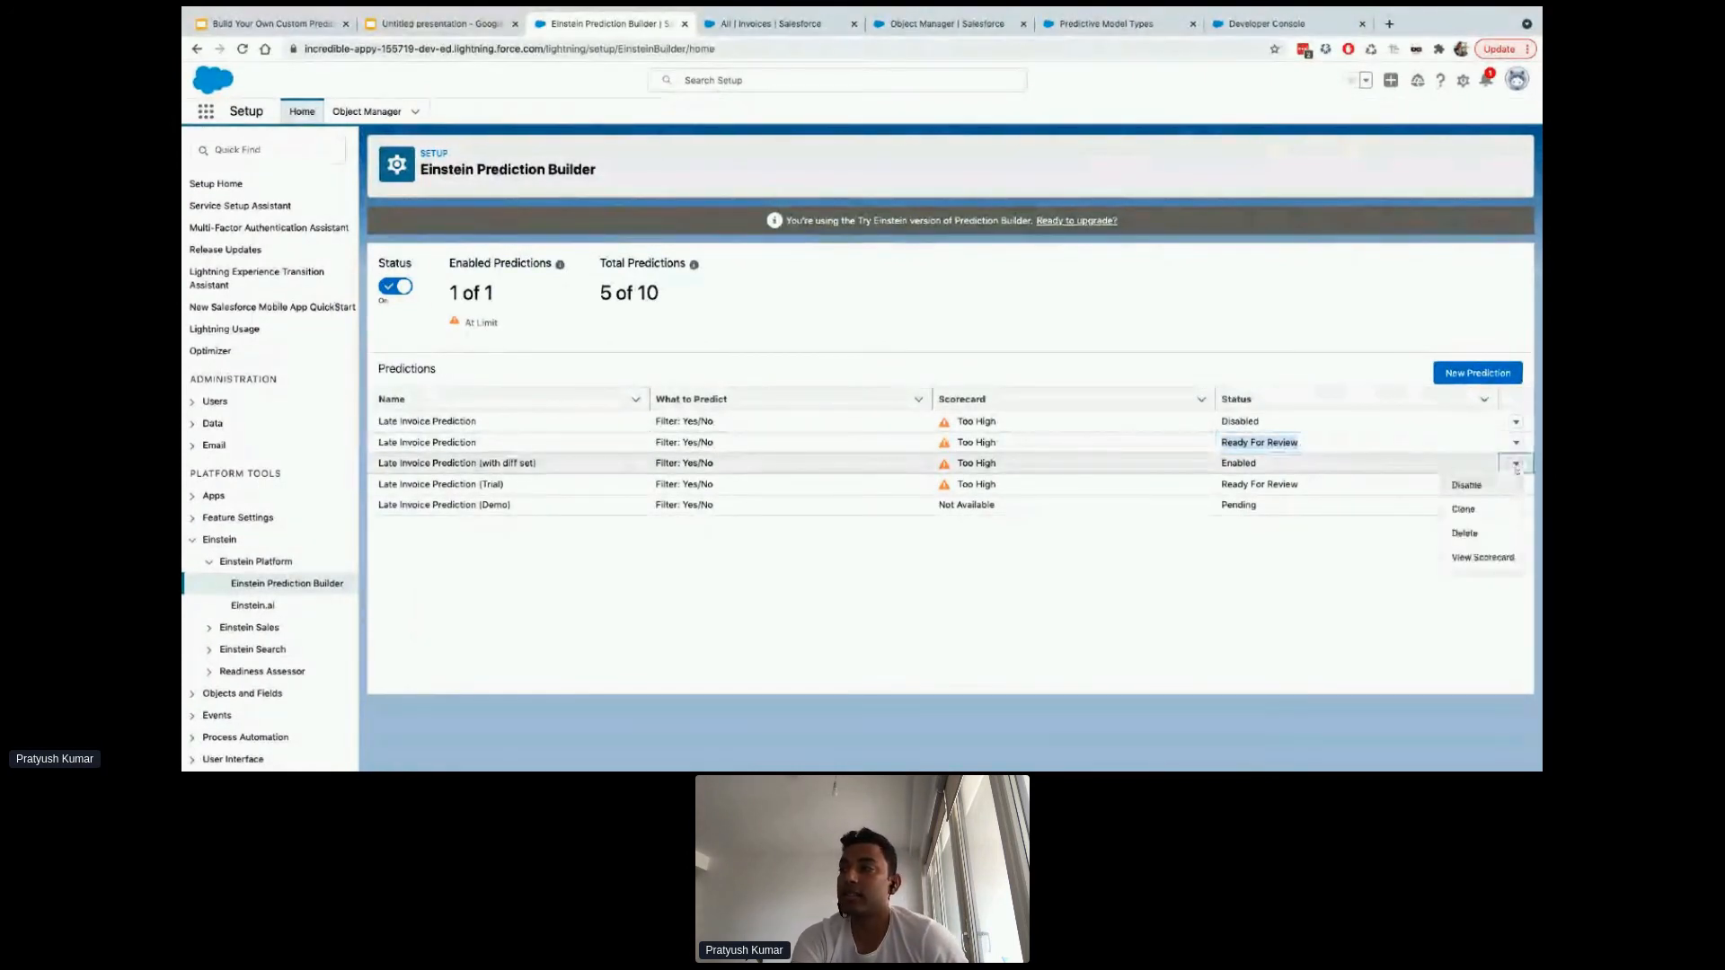
click(1484, 557)
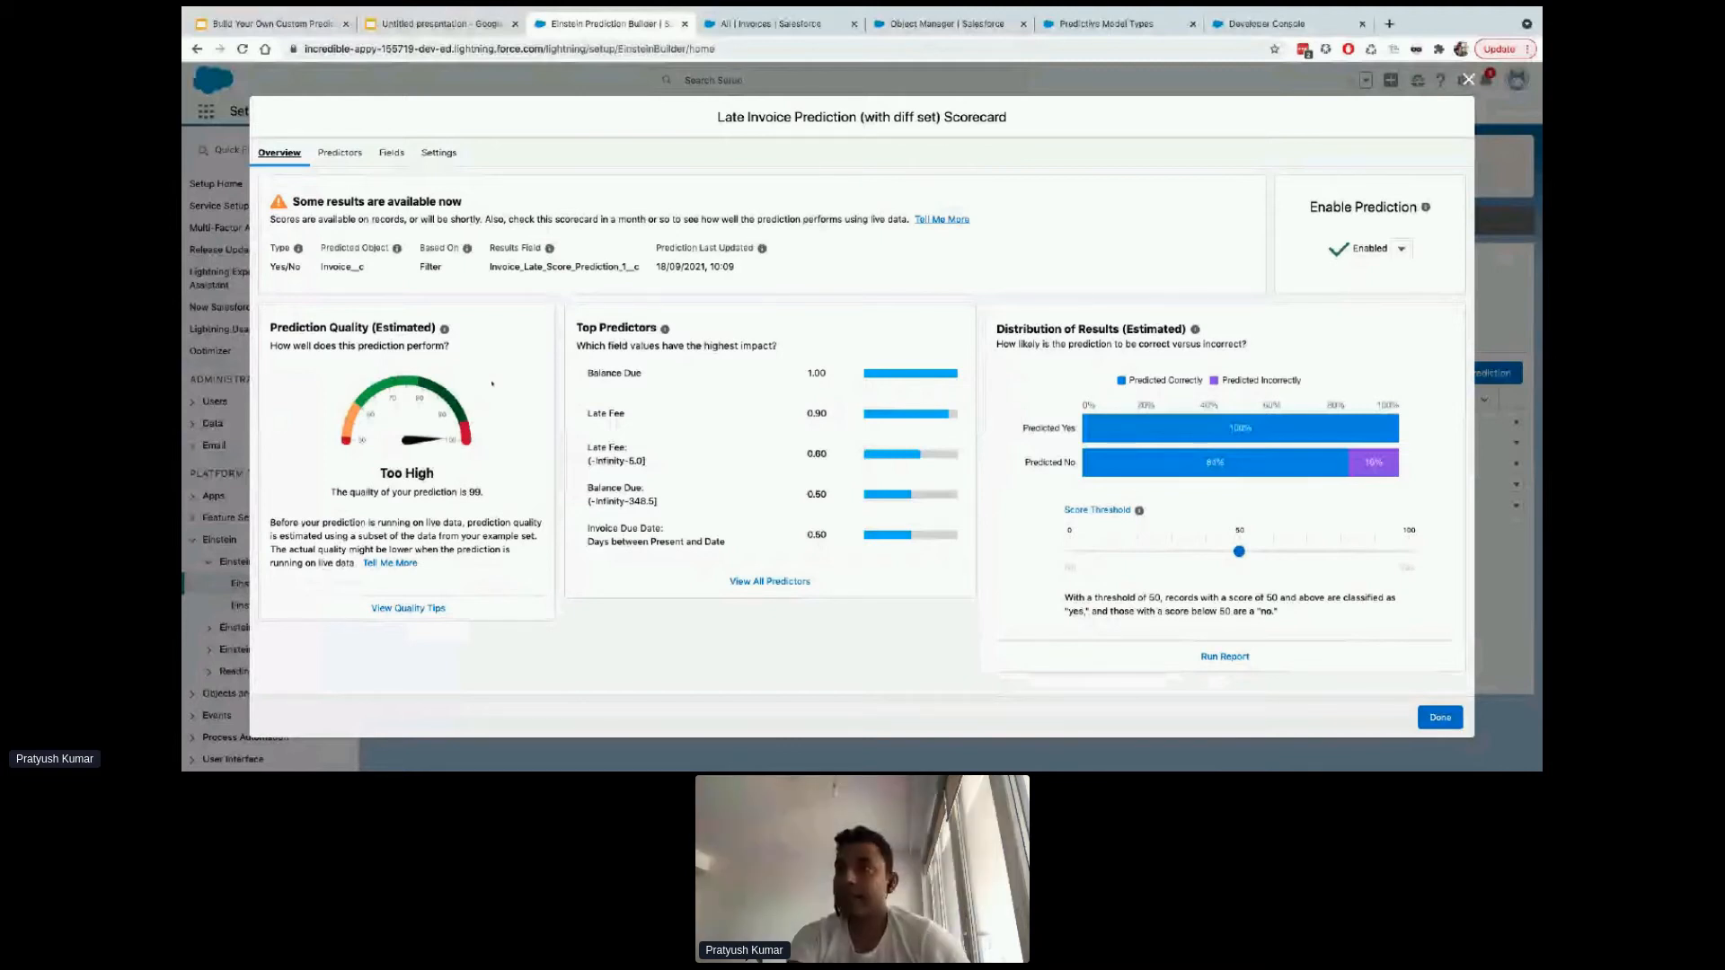
Look through the scorecard's predictors, prediction settings and fields, and return to its overview
click(325, 158)
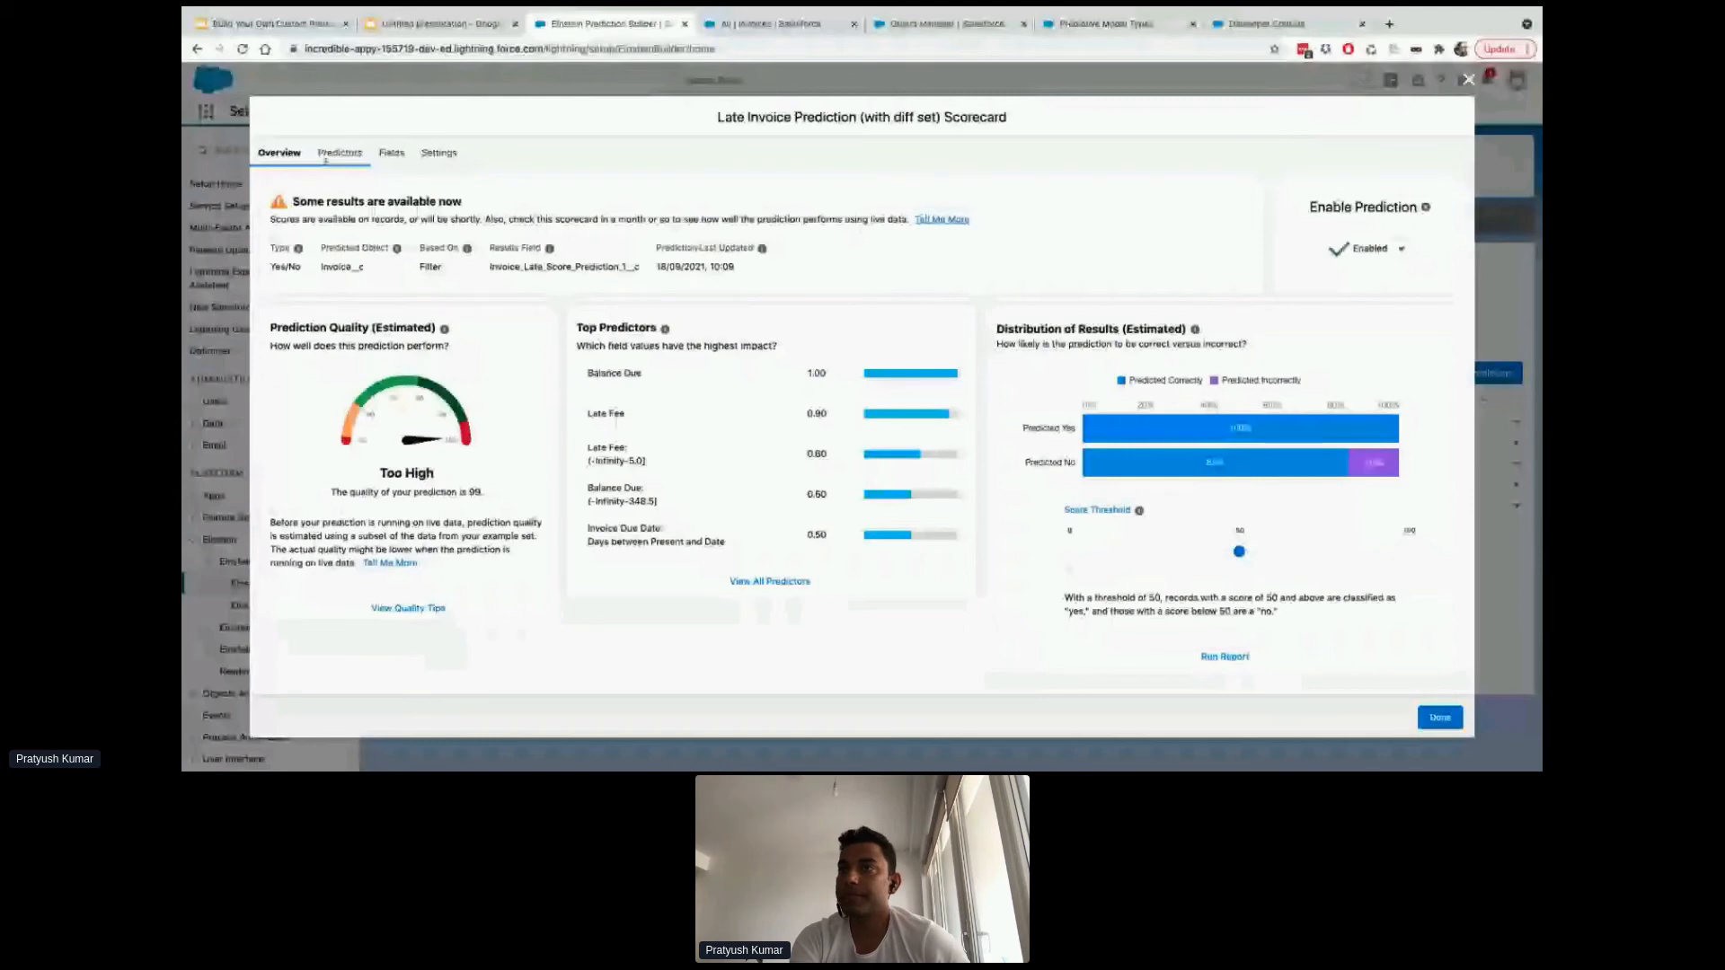
scroll(436, 452, up, 1)
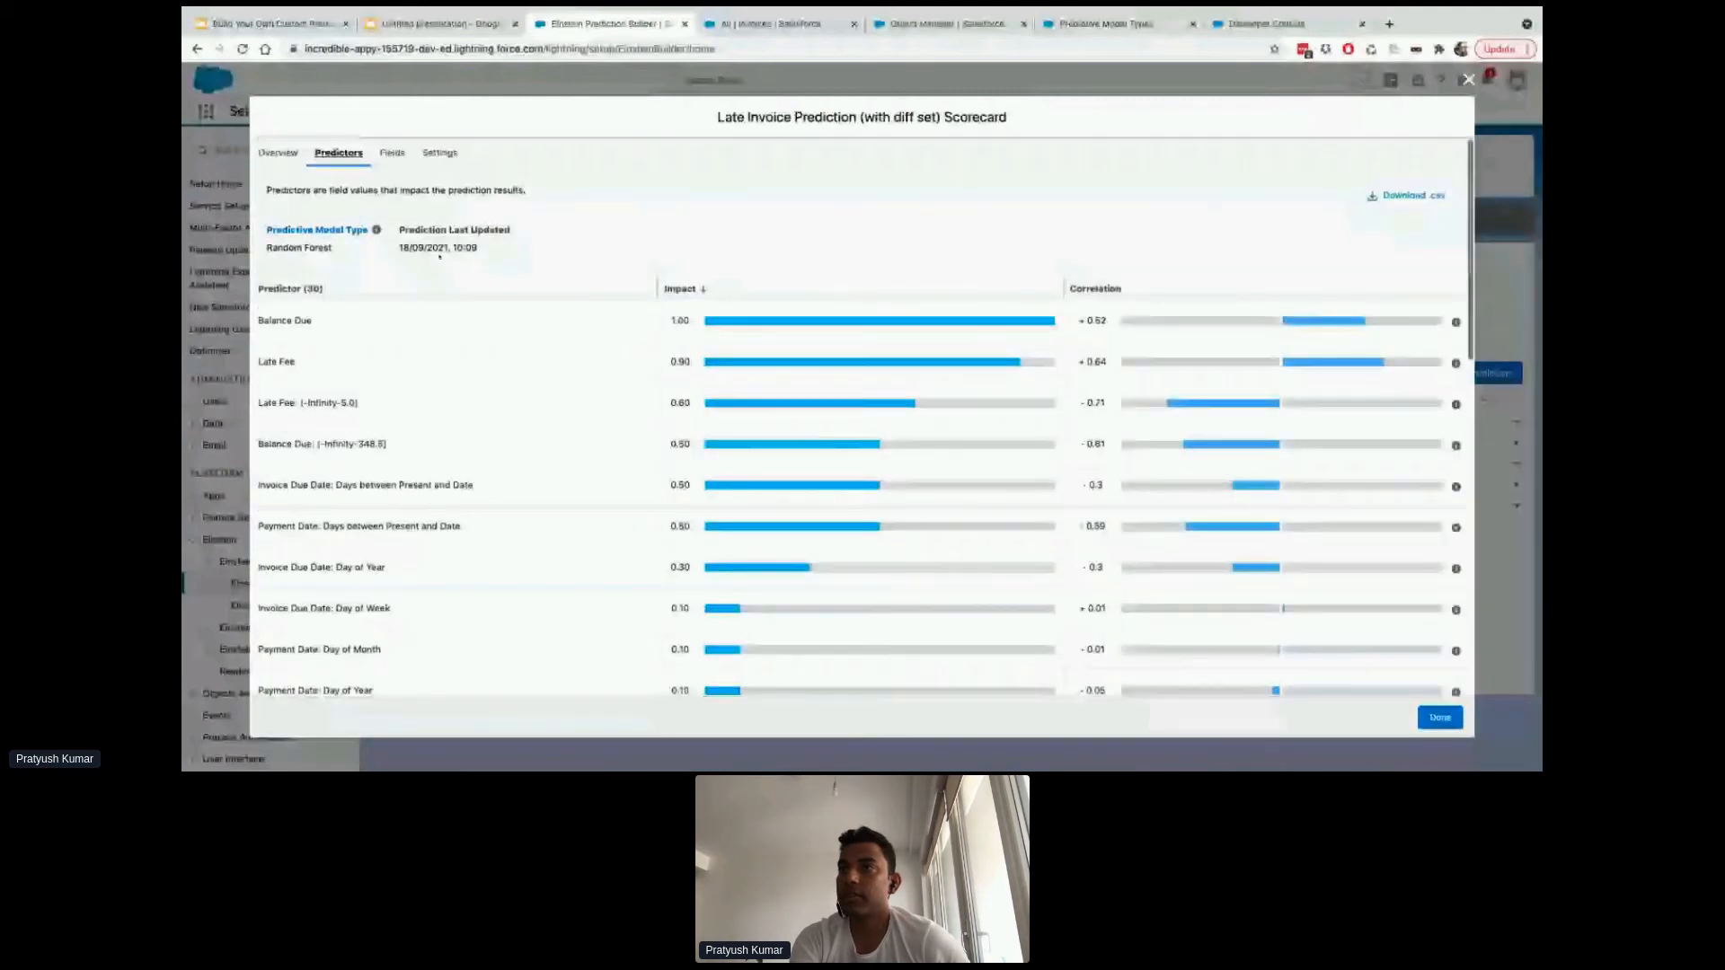
click(434, 153)
scroll(403, 155, down, 1)
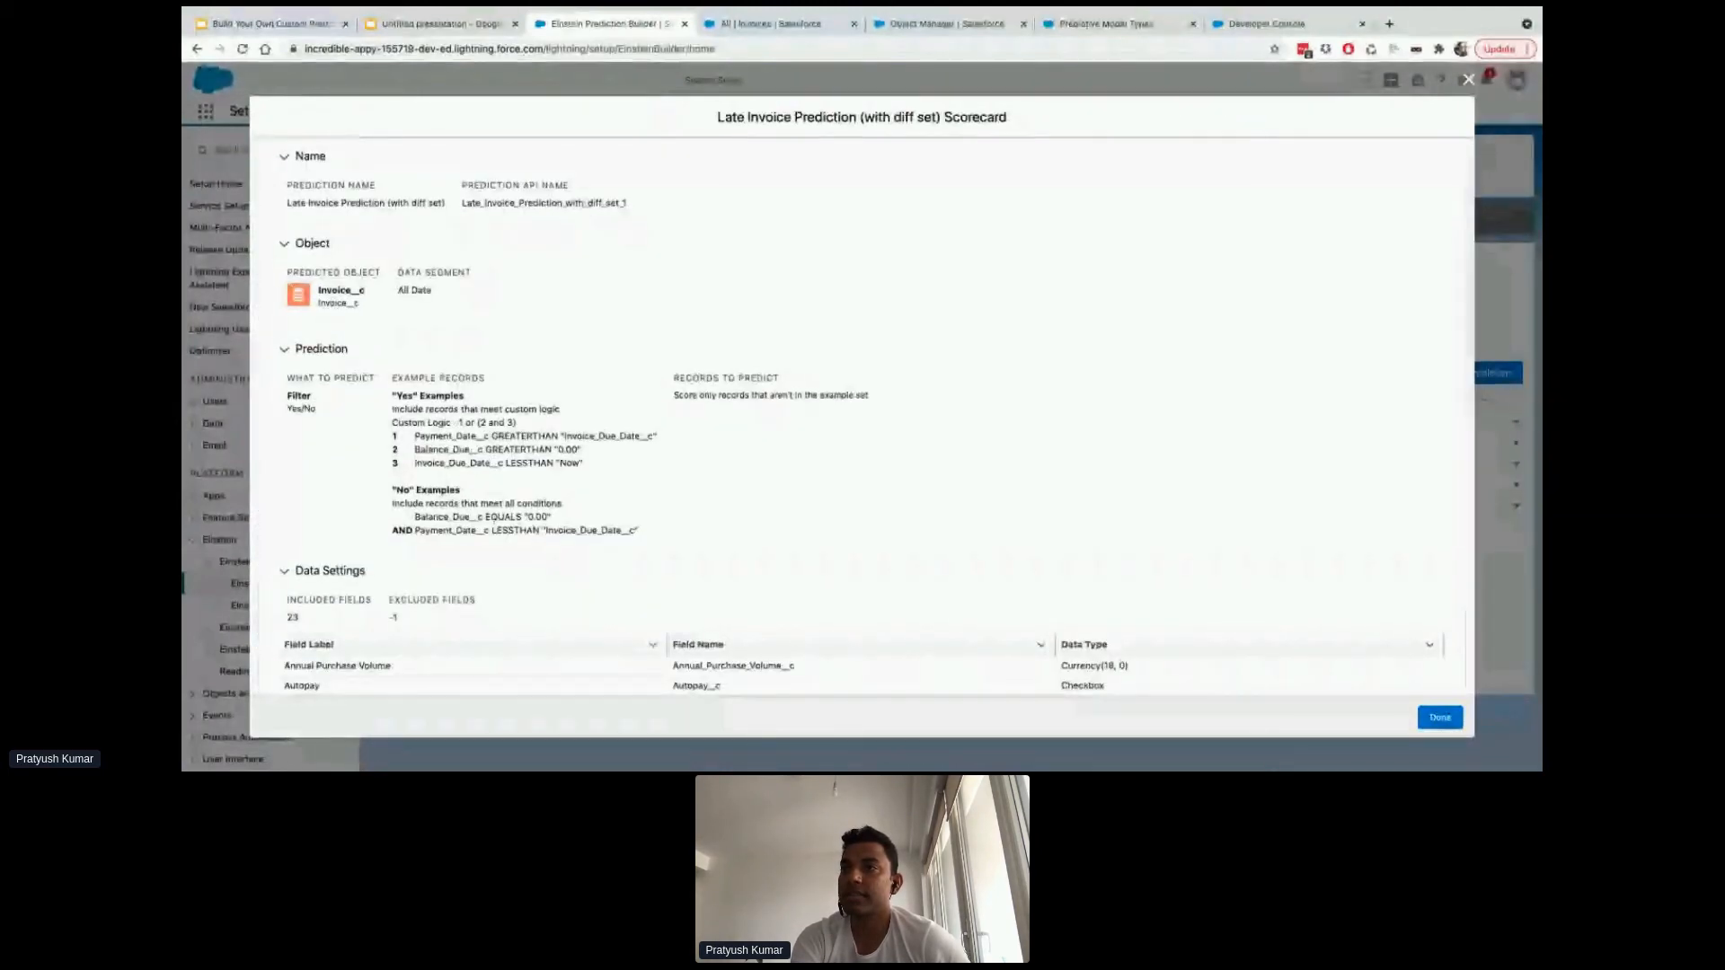
scroll(479, 516, down, 8)
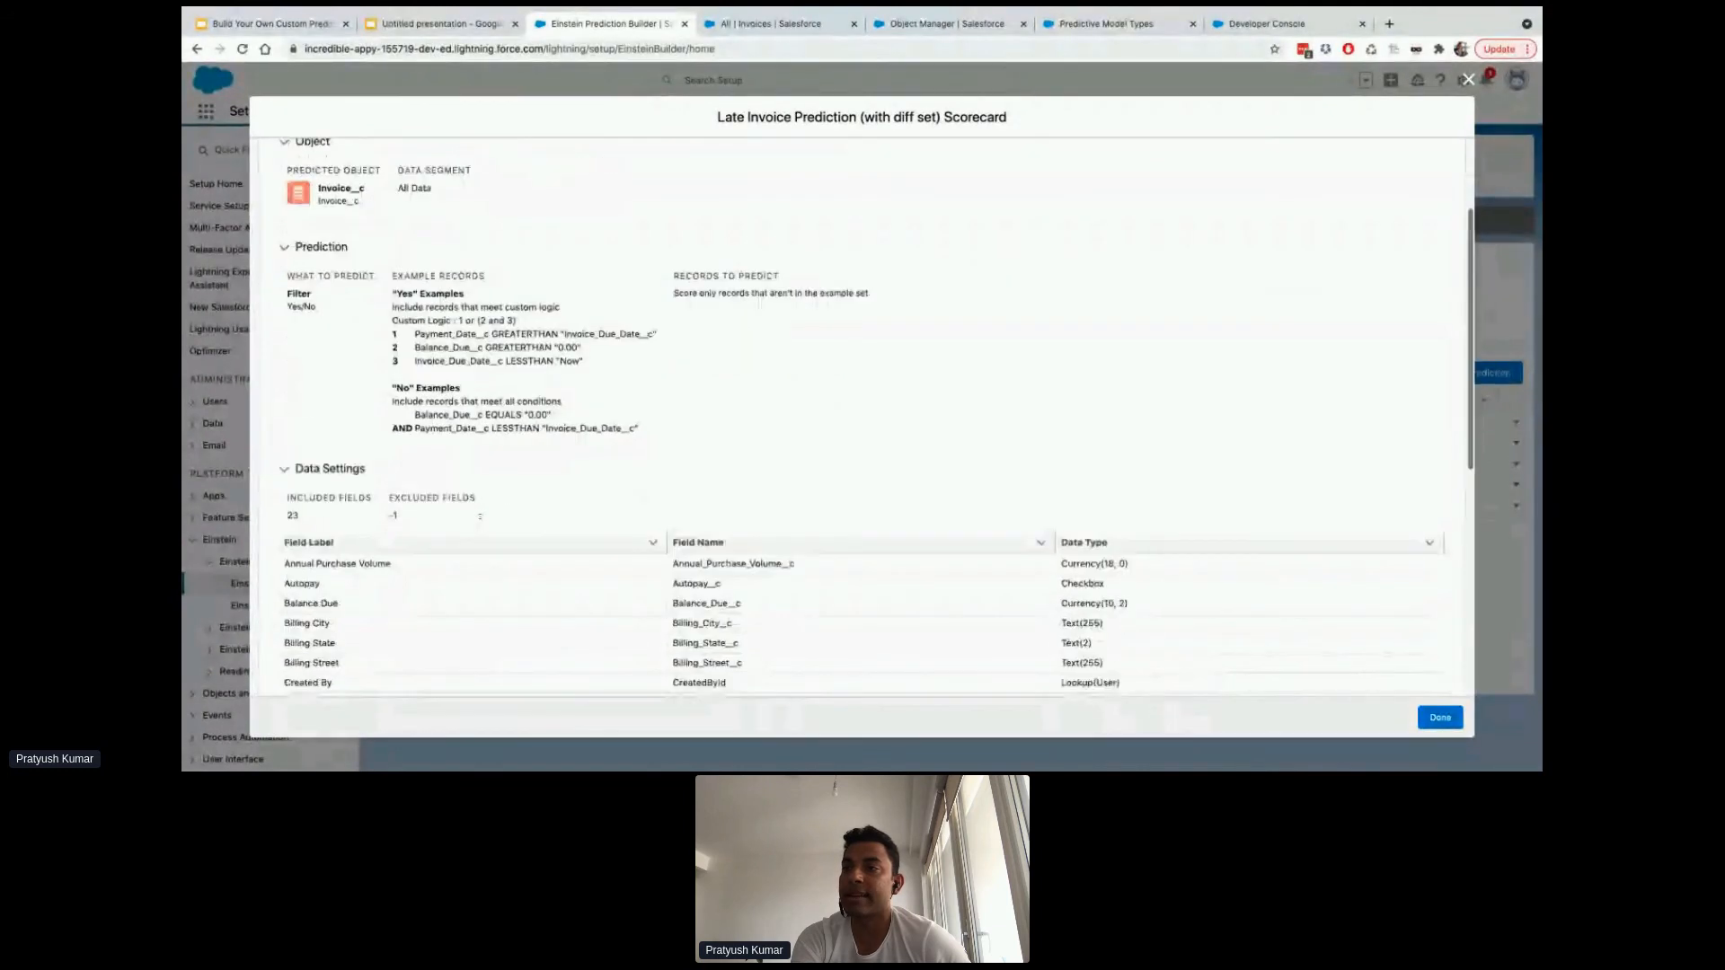
scroll(479, 517, down, 3)
scroll(479, 516, up, 10)
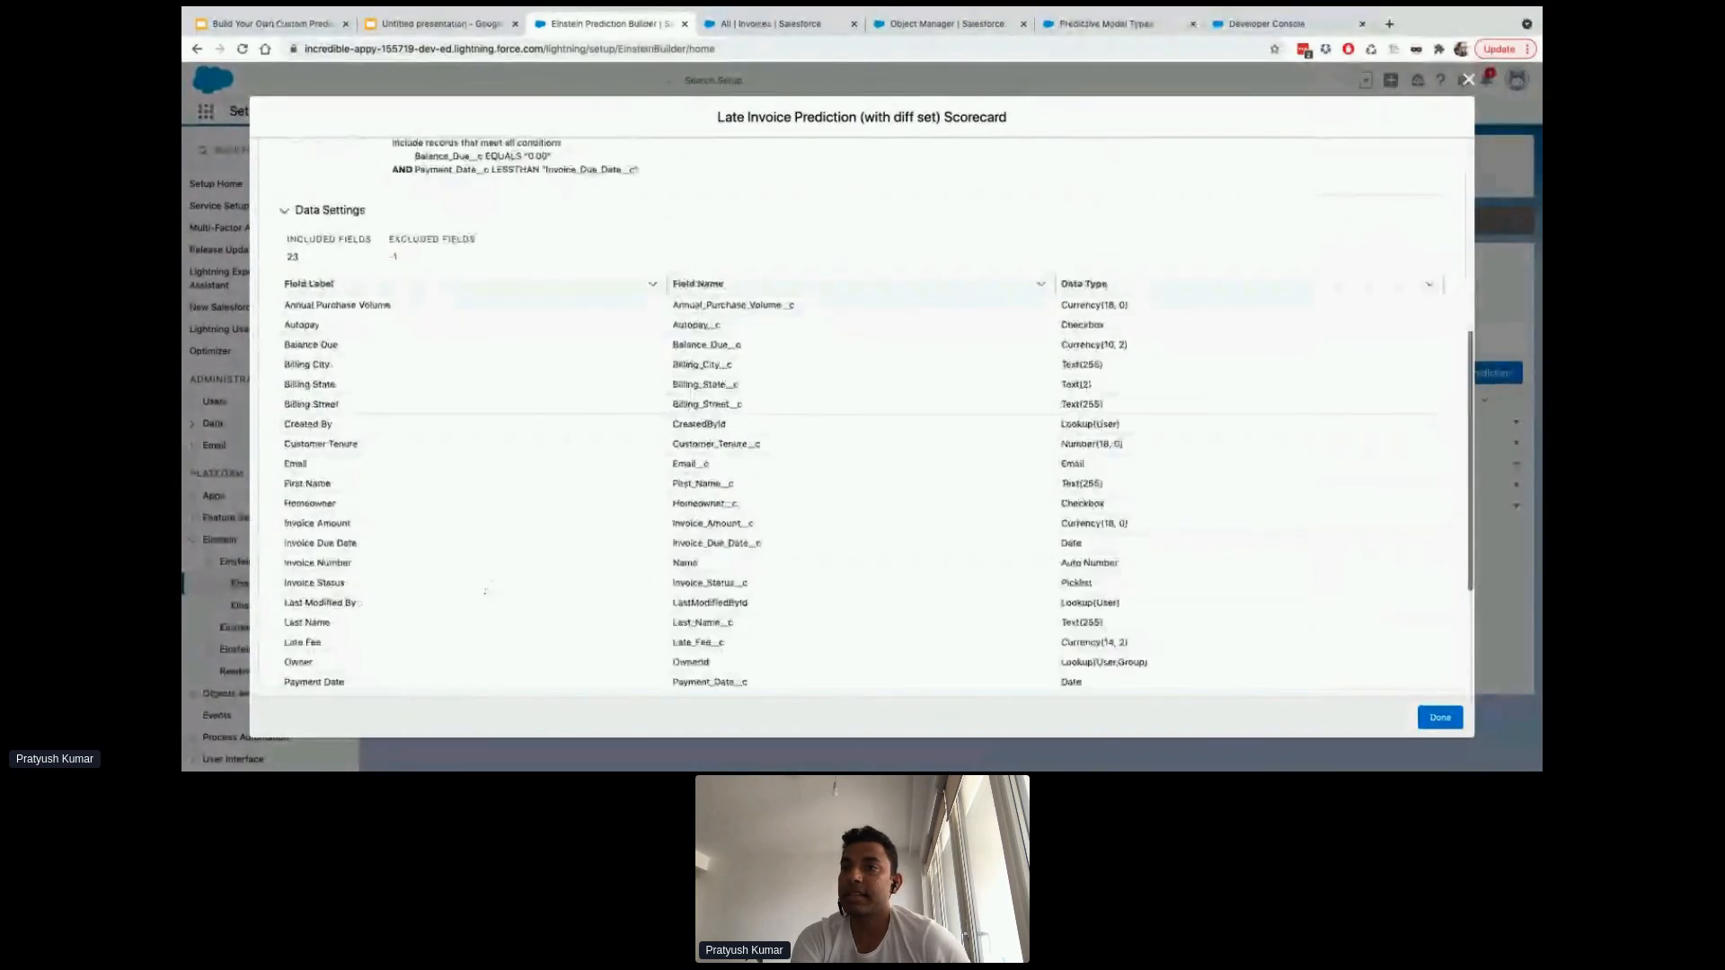
click(388, 152)
click(339, 153)
click(279, 152)
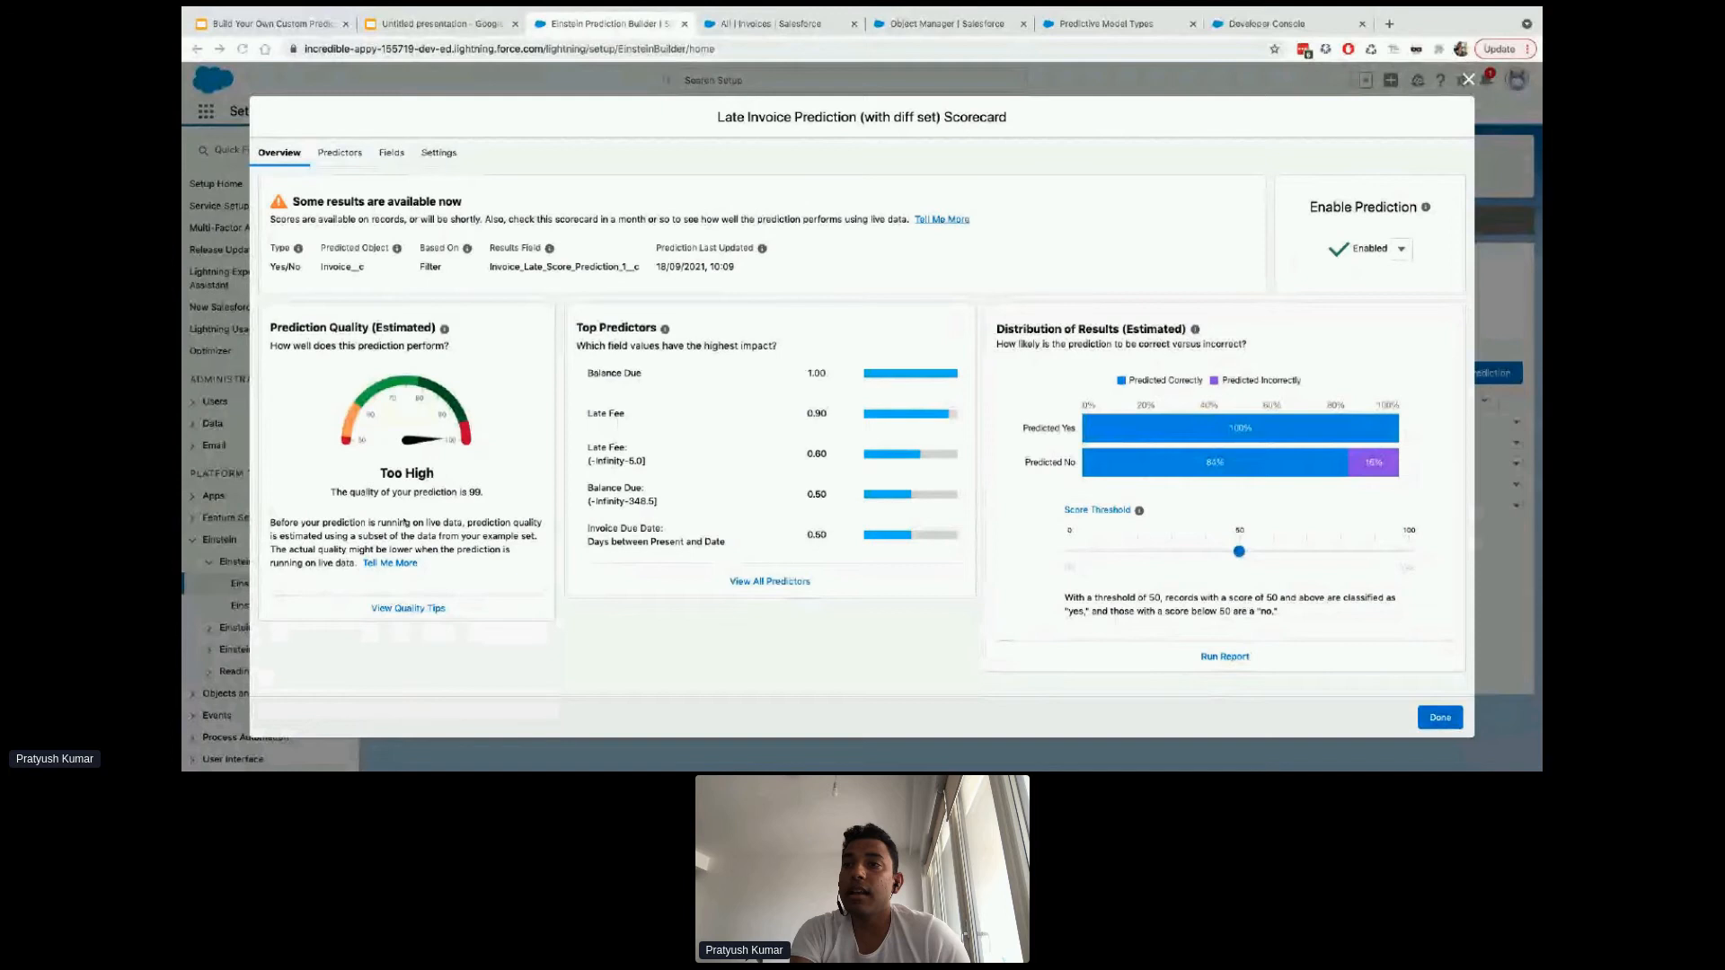
Examine the estimated prediction quality, the full list of predictors with impact and correlation, and the predictive model type
mouse_move(401, 415)
mouse_move(460, 415)
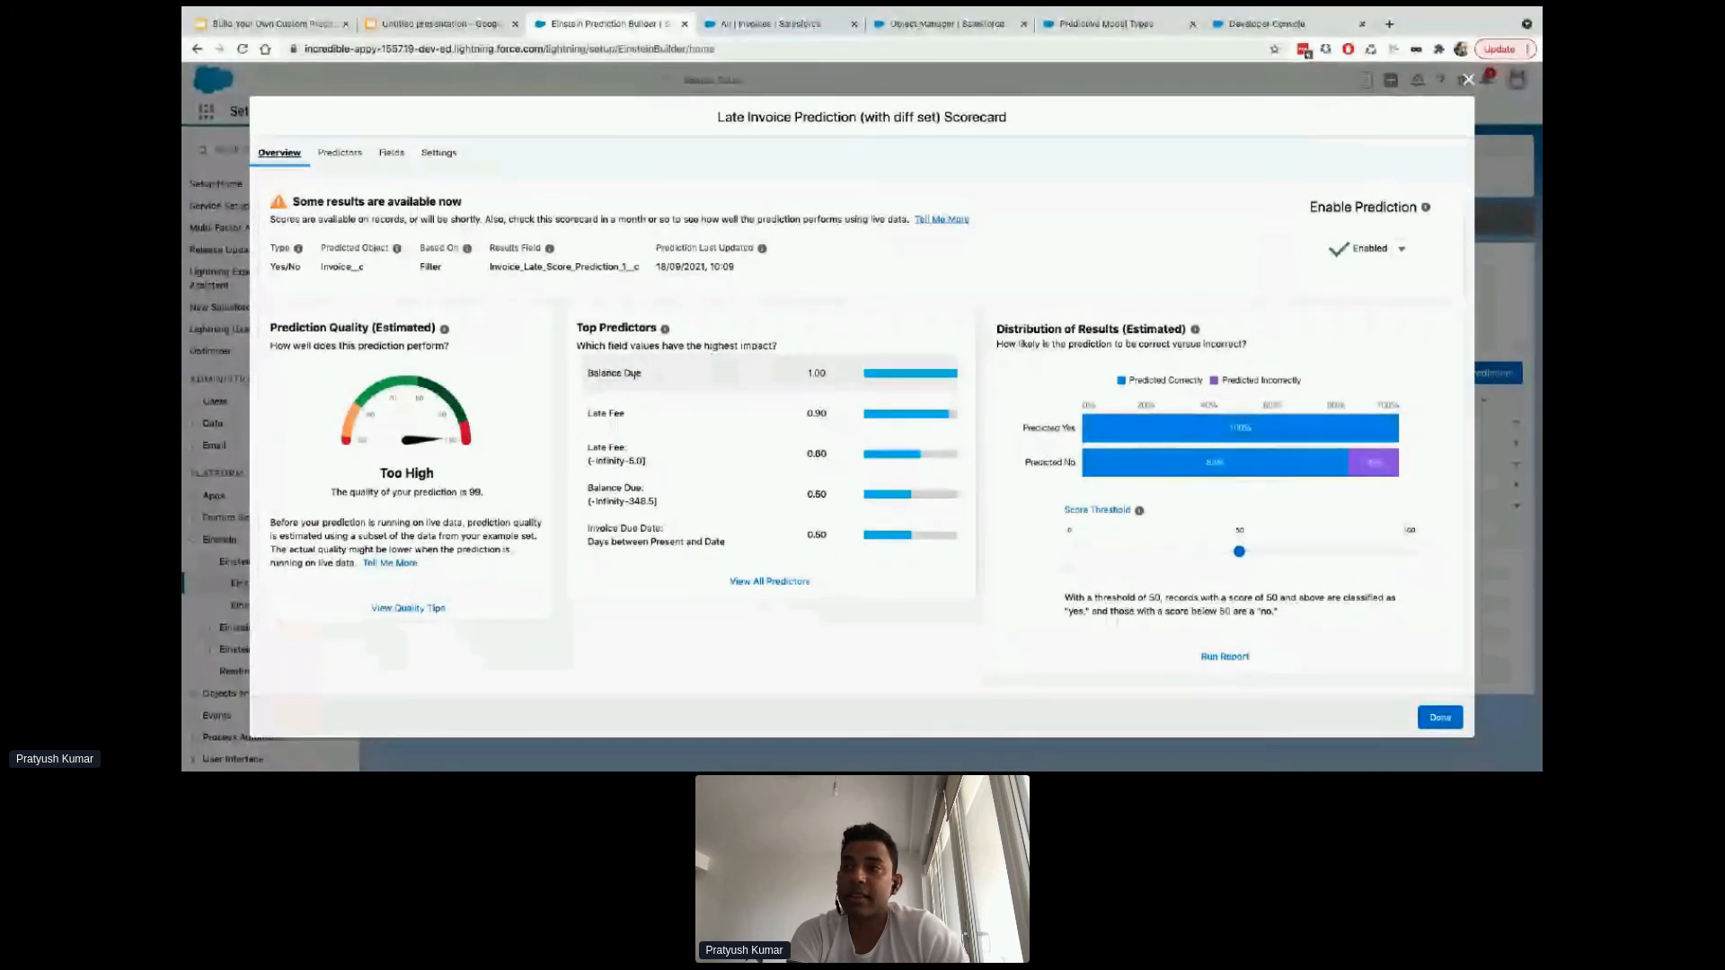
click(769, 582)
scroll(567, 467, down, 1)
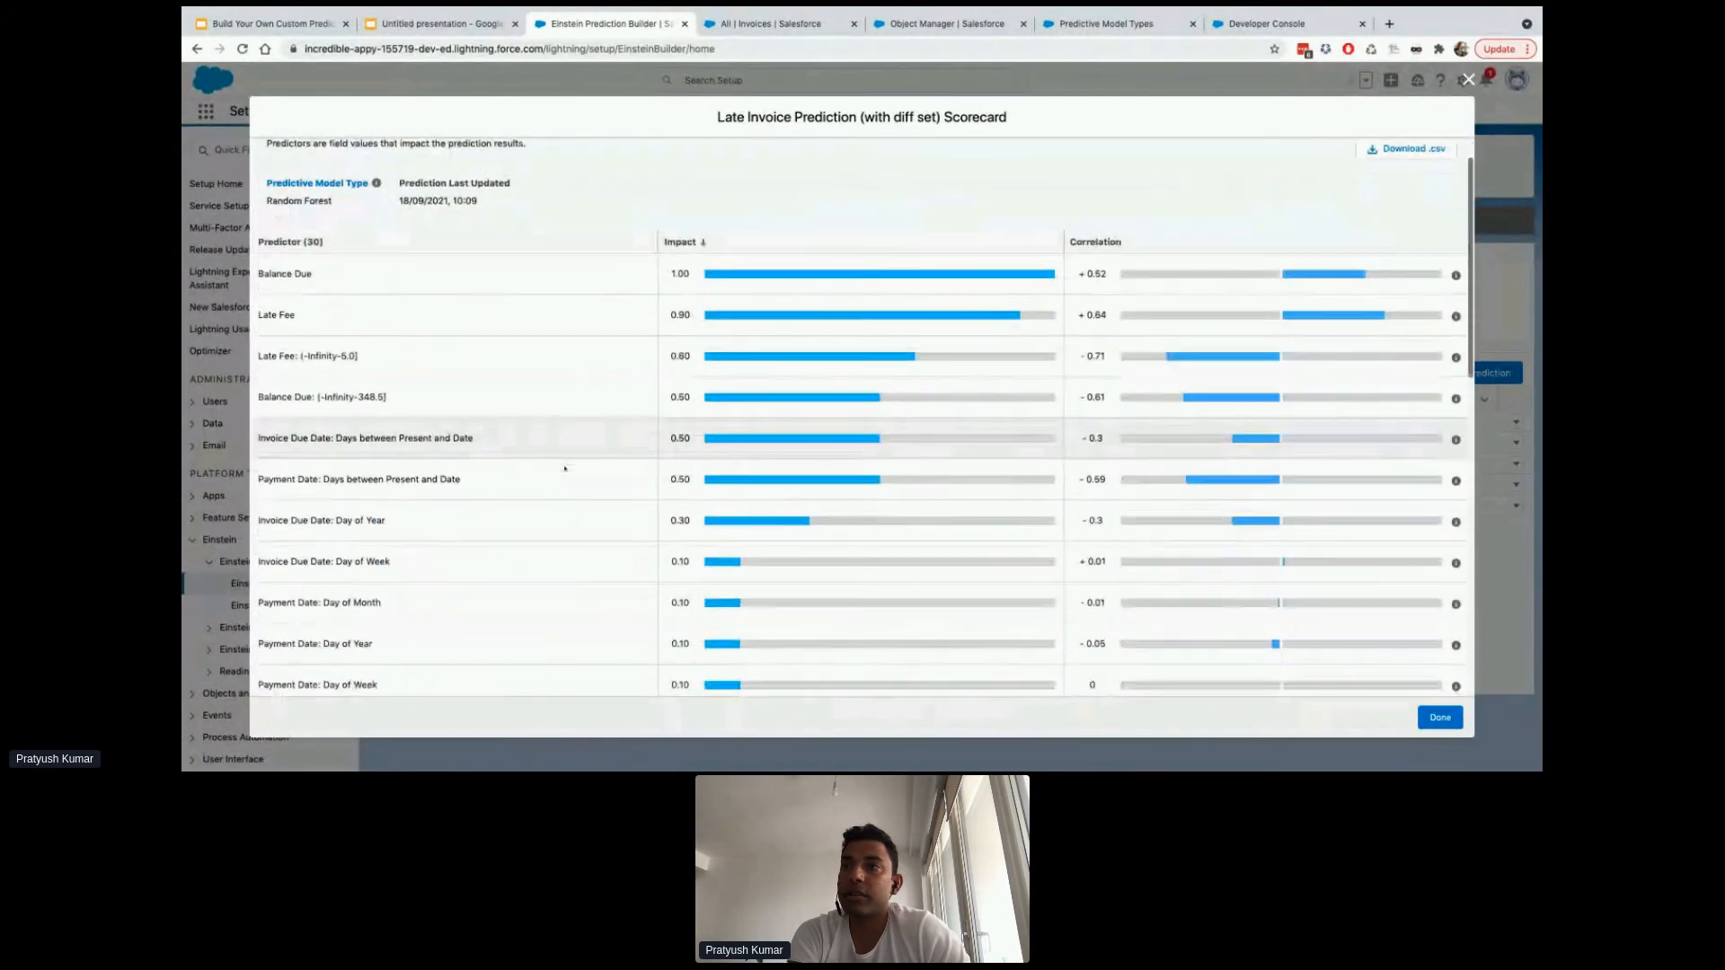
scroll(460, 224, down, 3)
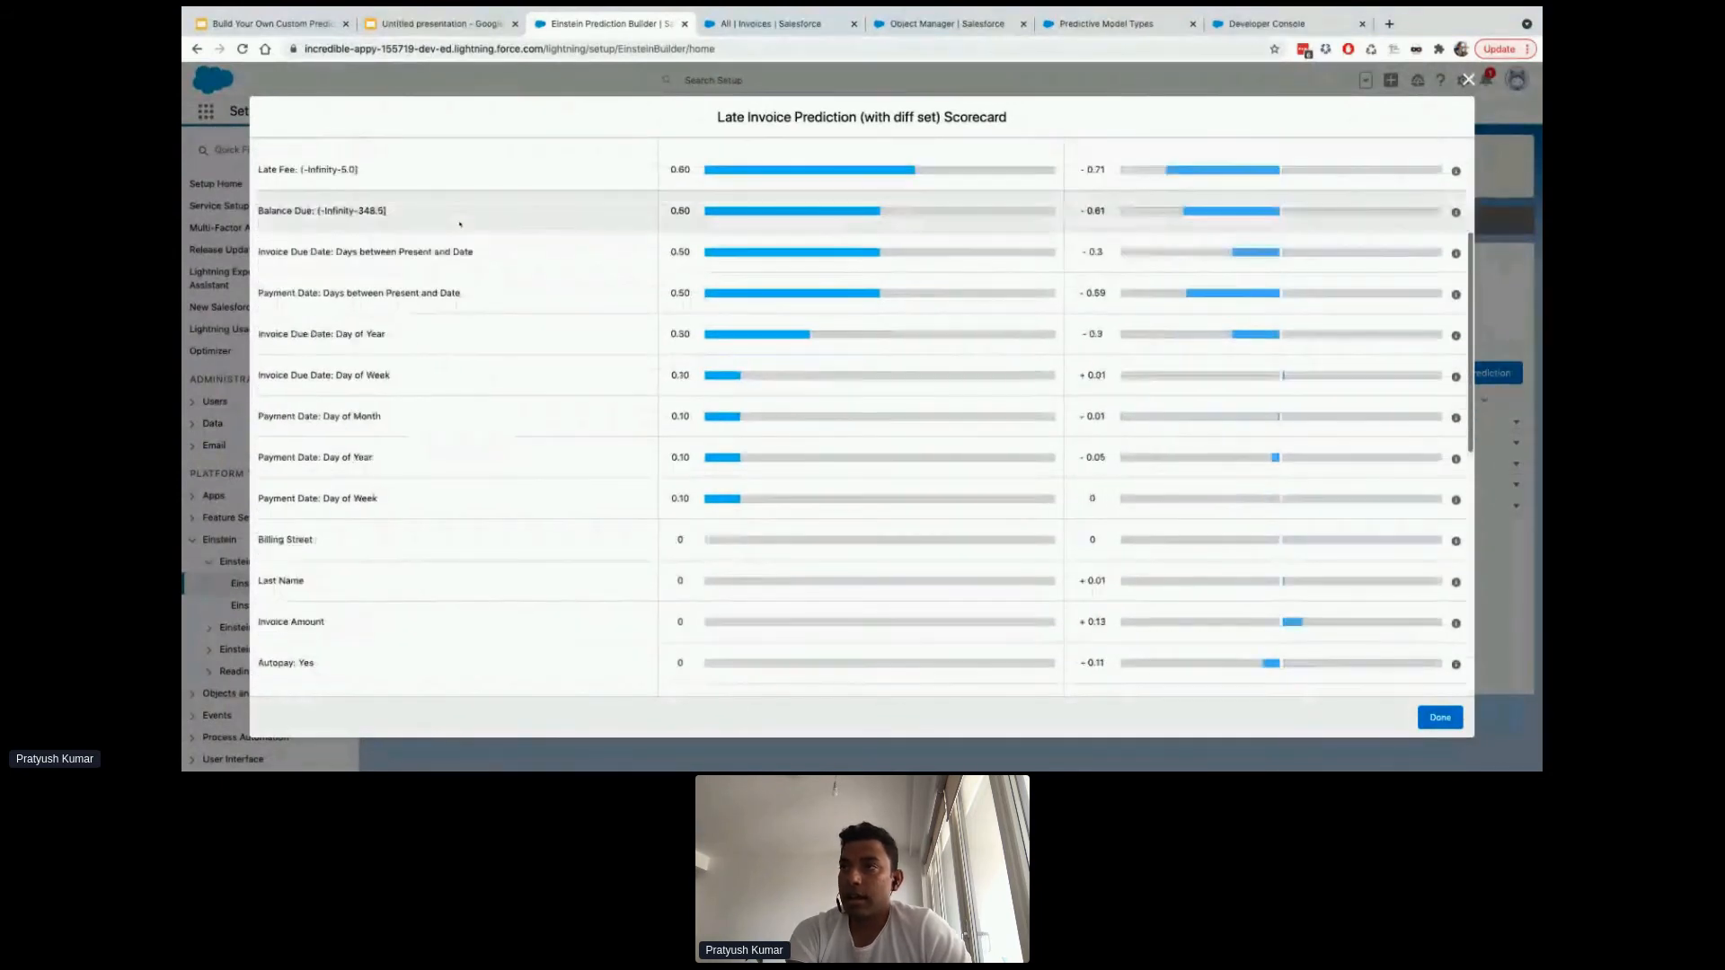
scroll(777, 340, up, 4)
mouse_move(376, 230)
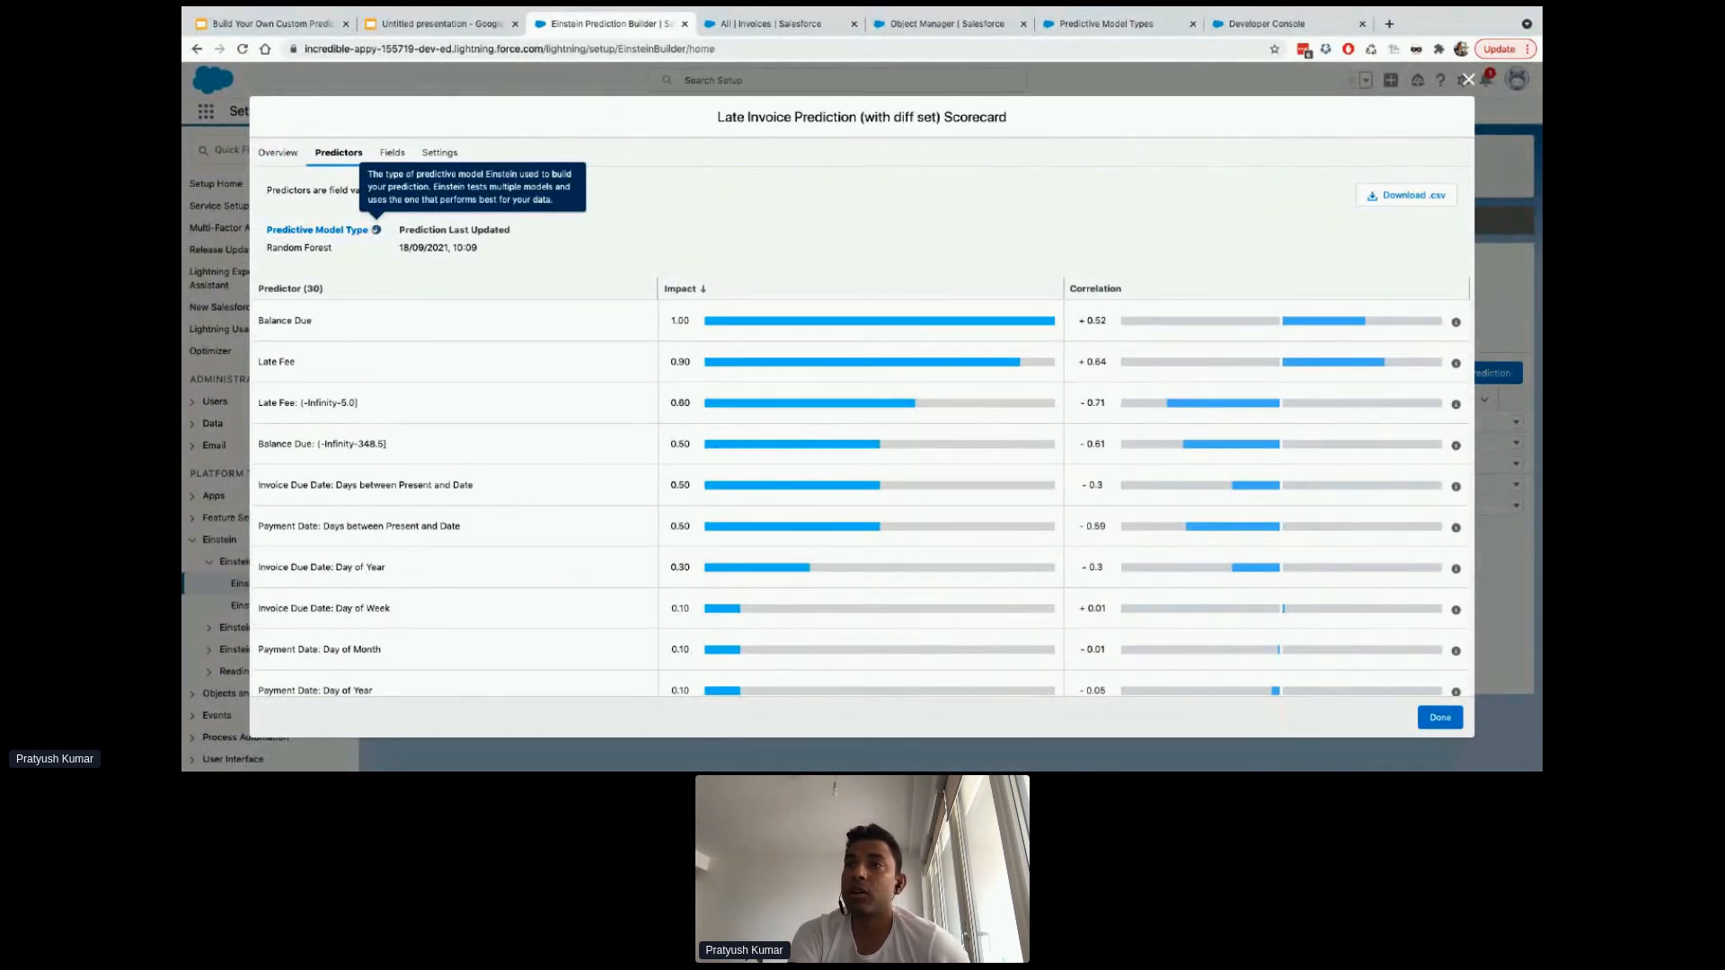
drag(269, 248, 320, 249)
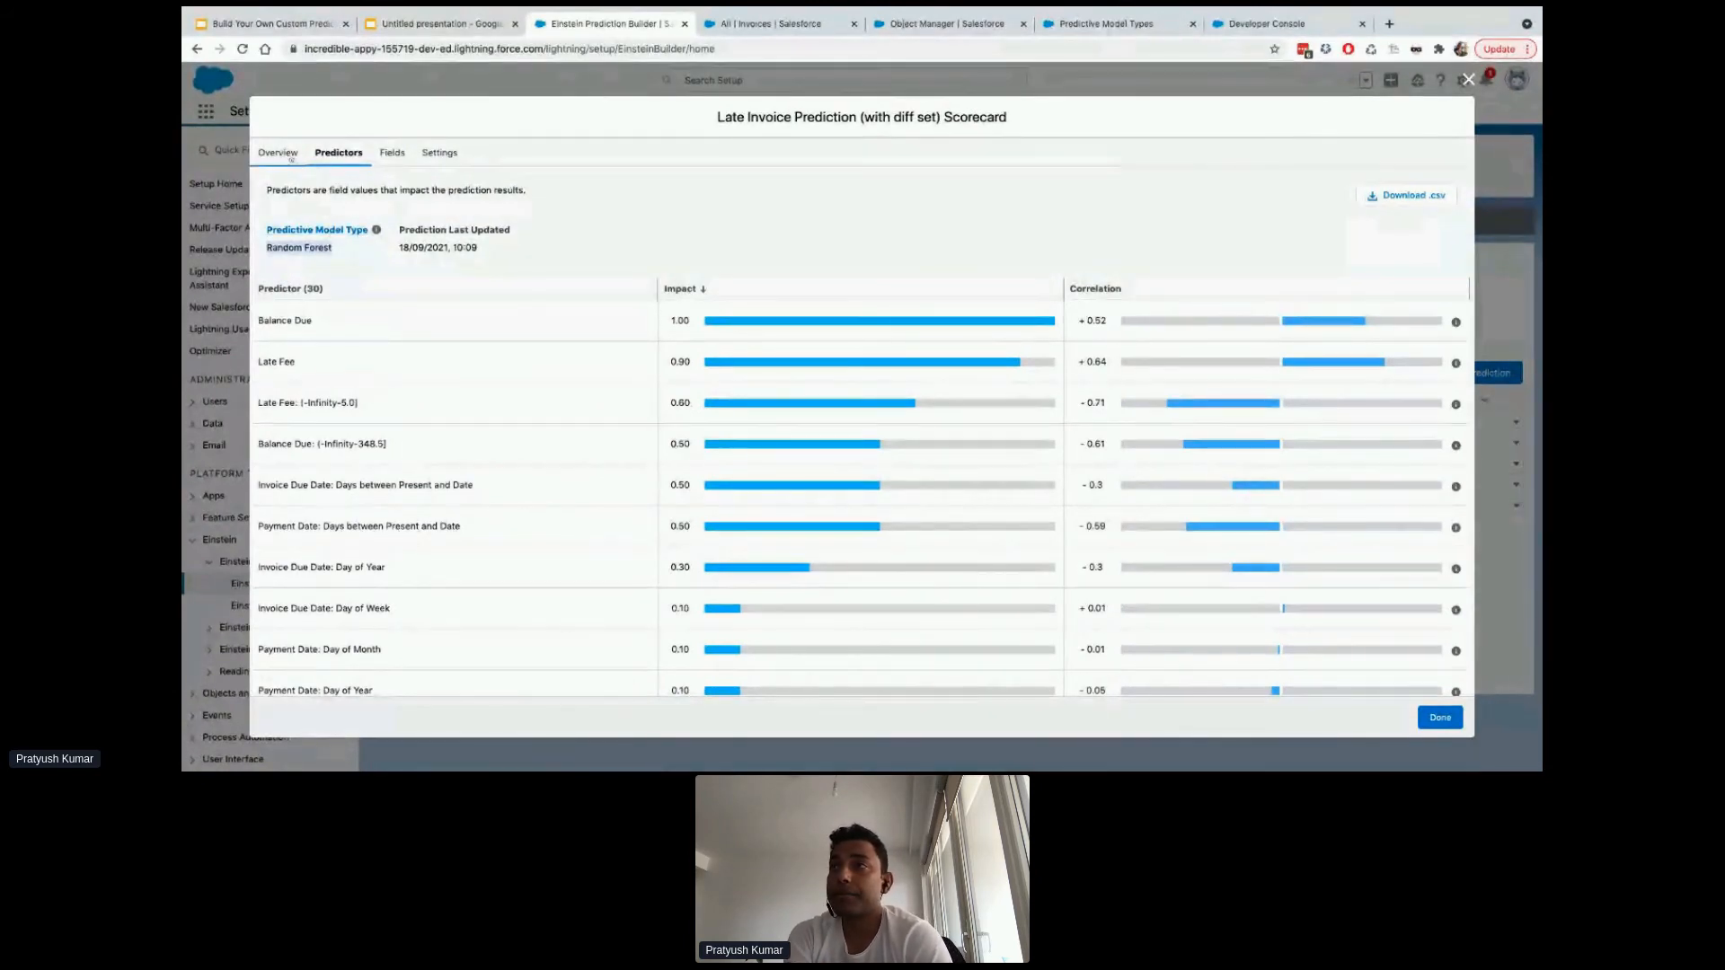
Read how Einstein determines prediction quality and inspect the impact of the Balance Due field's values
click(278, 153)
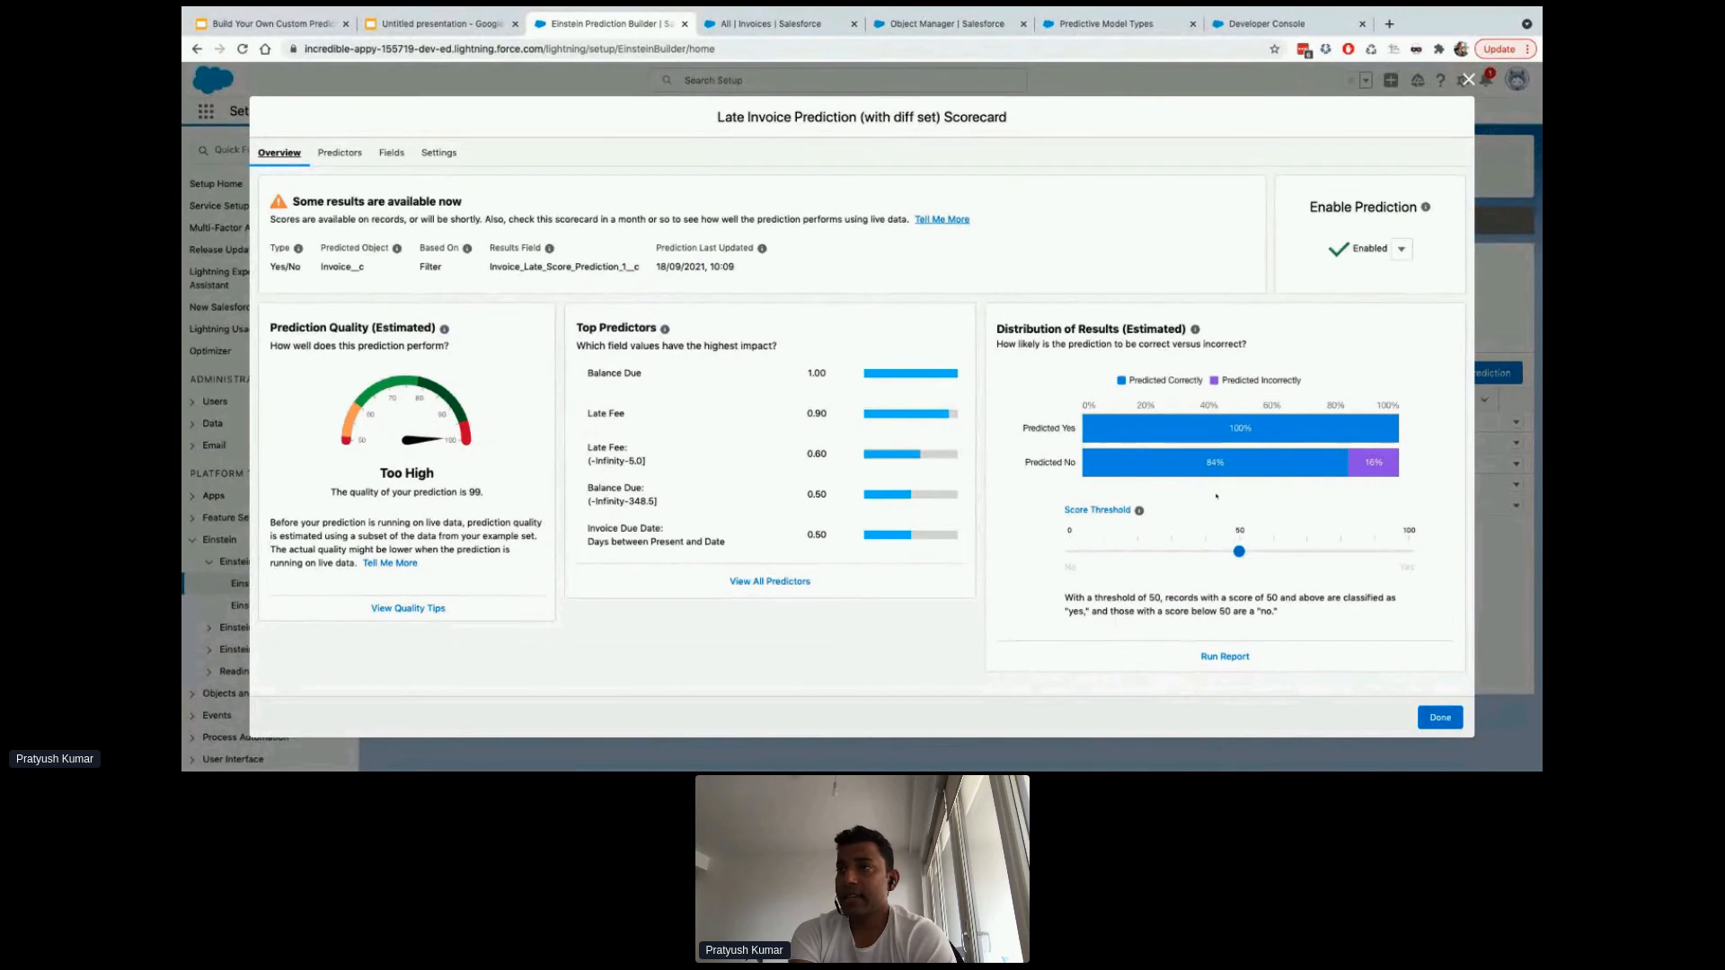
mouse_move(445, 331)
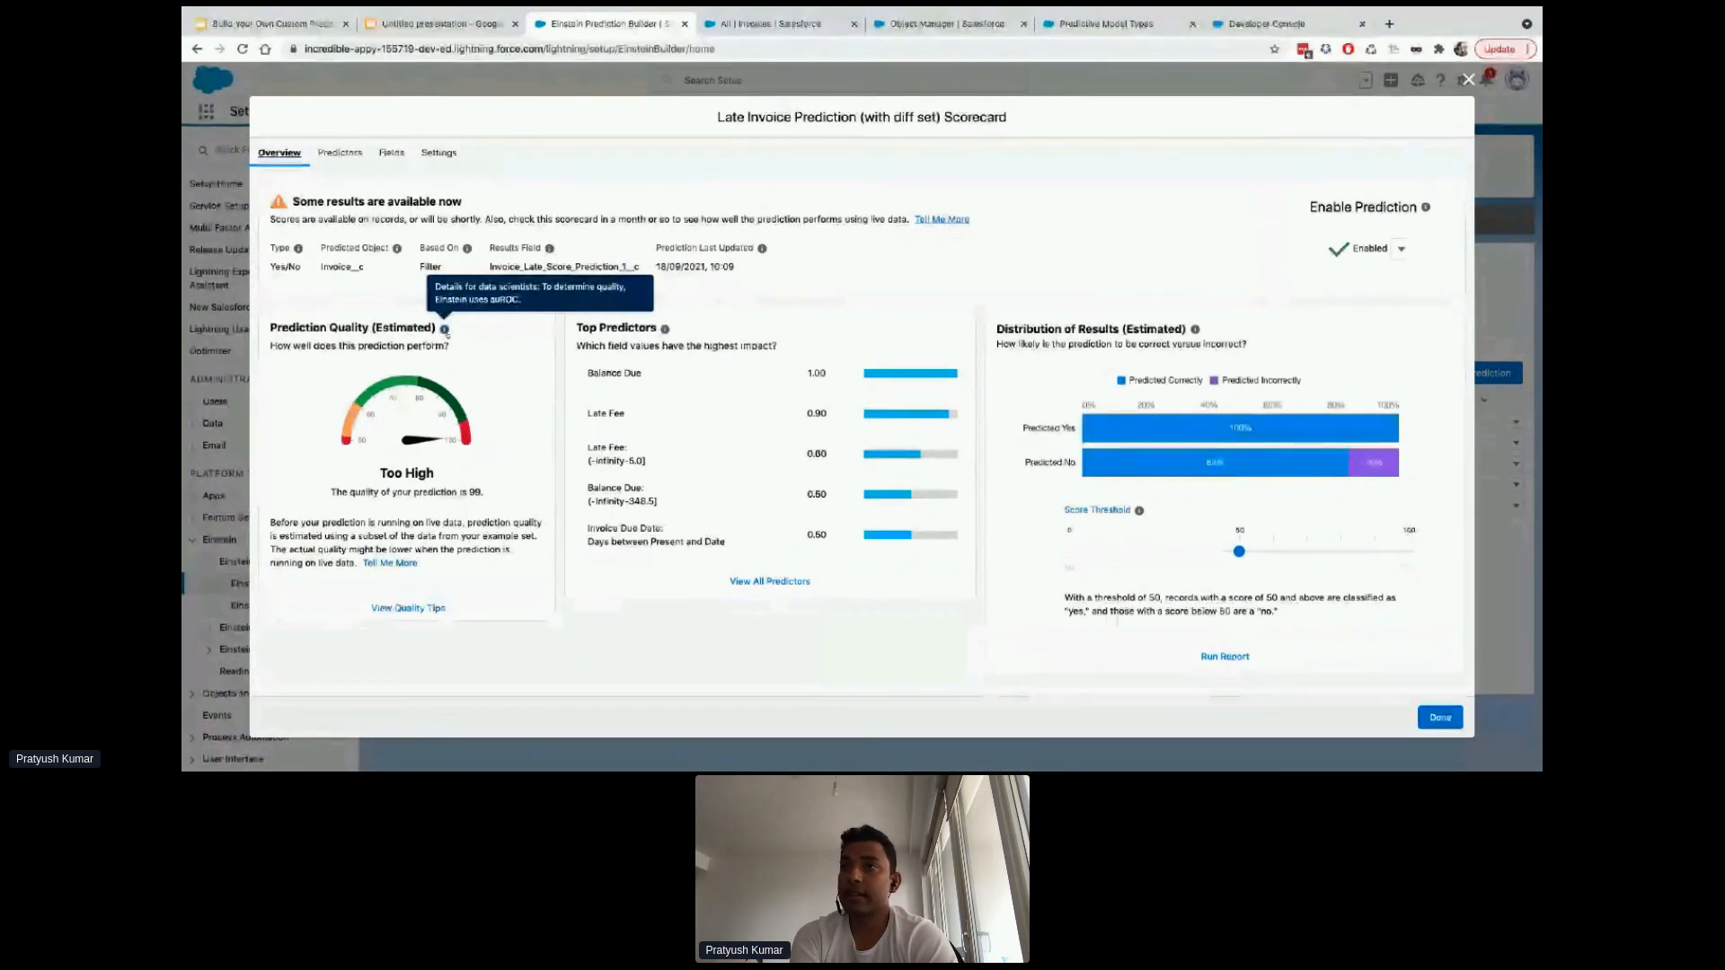
click(339, 154)
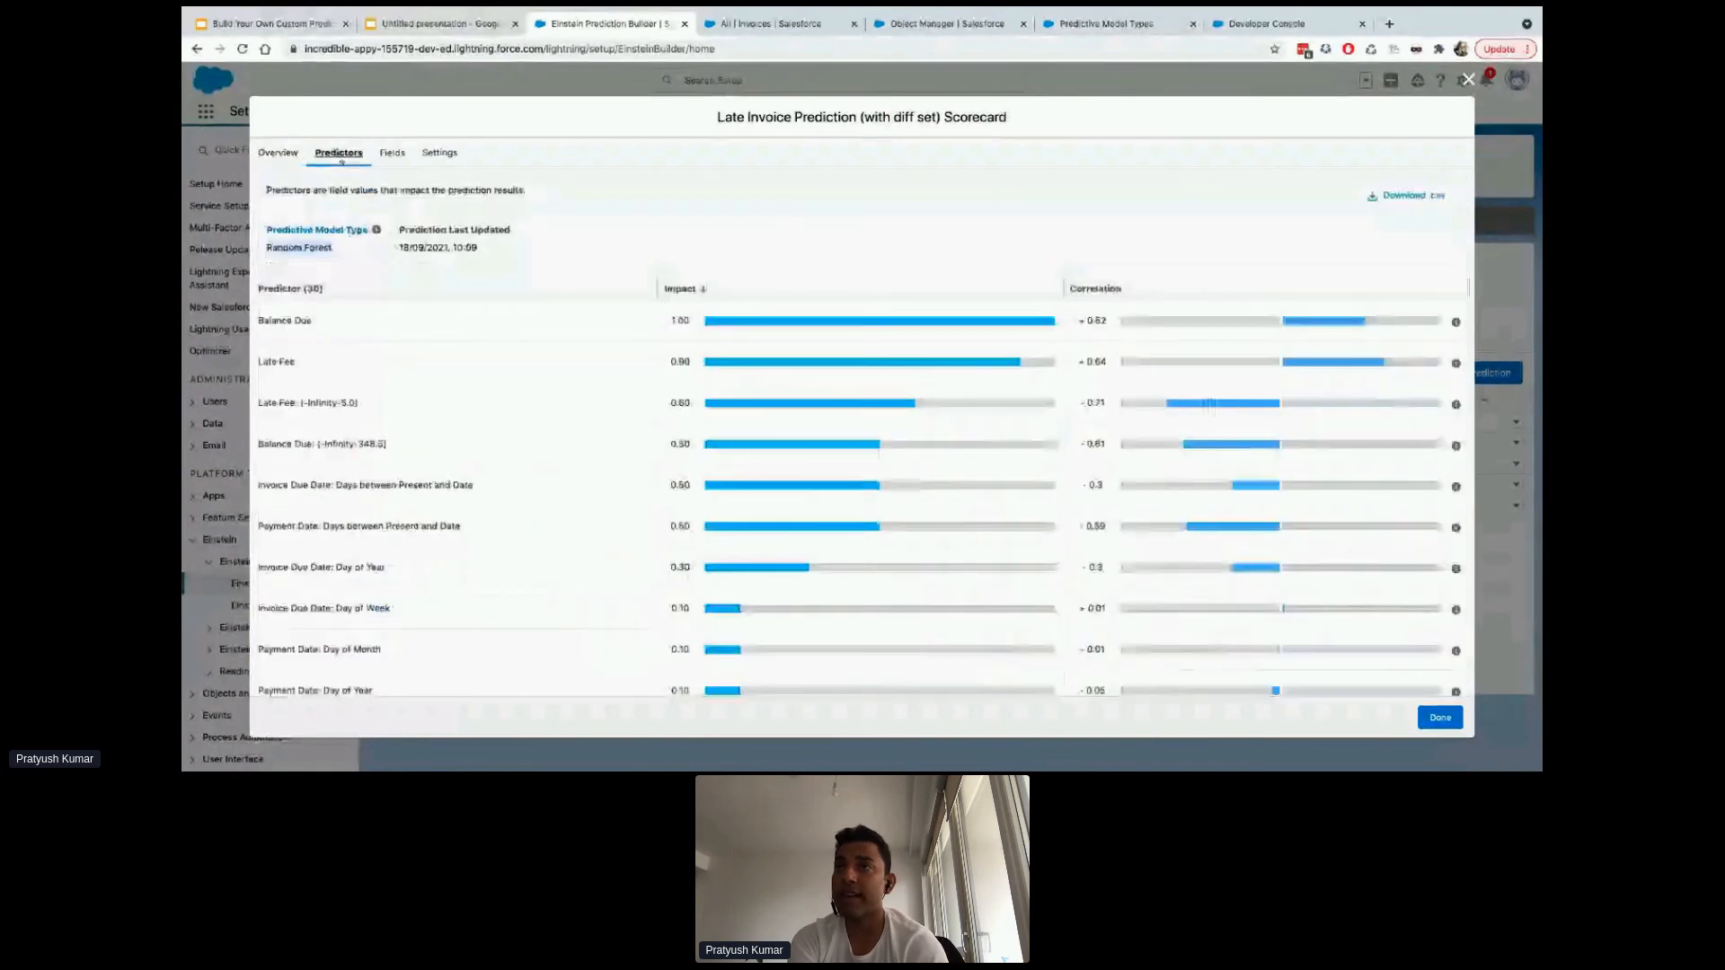
click(389, 154)
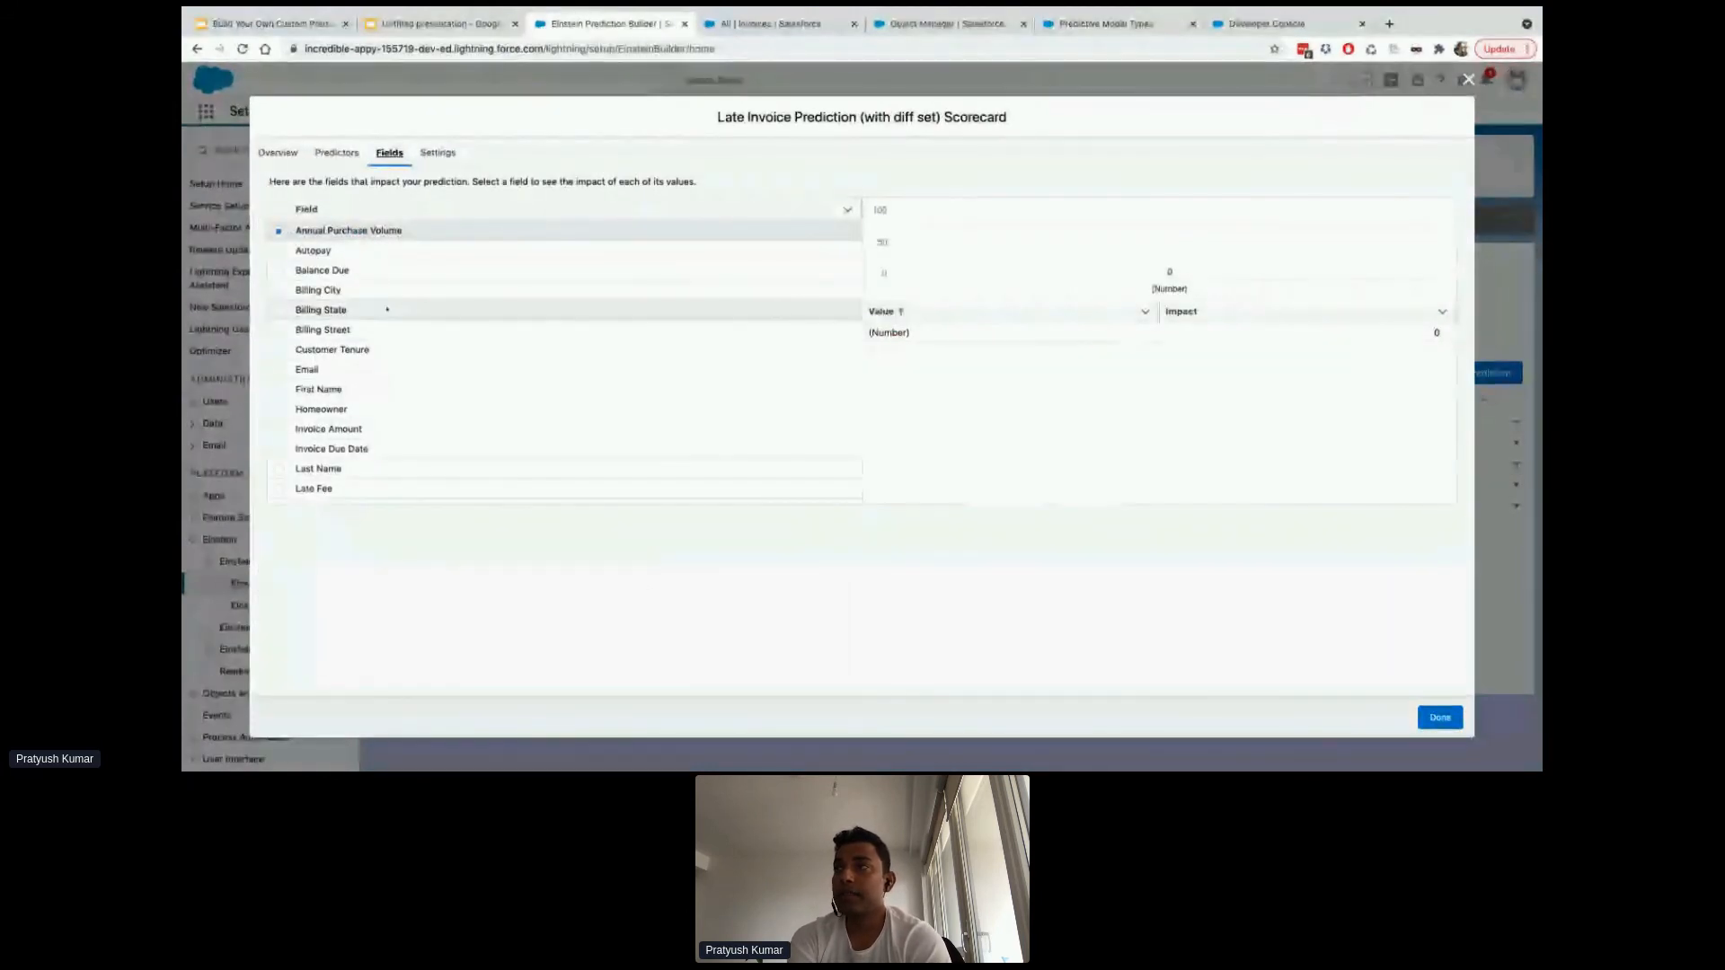
click(394, 254)
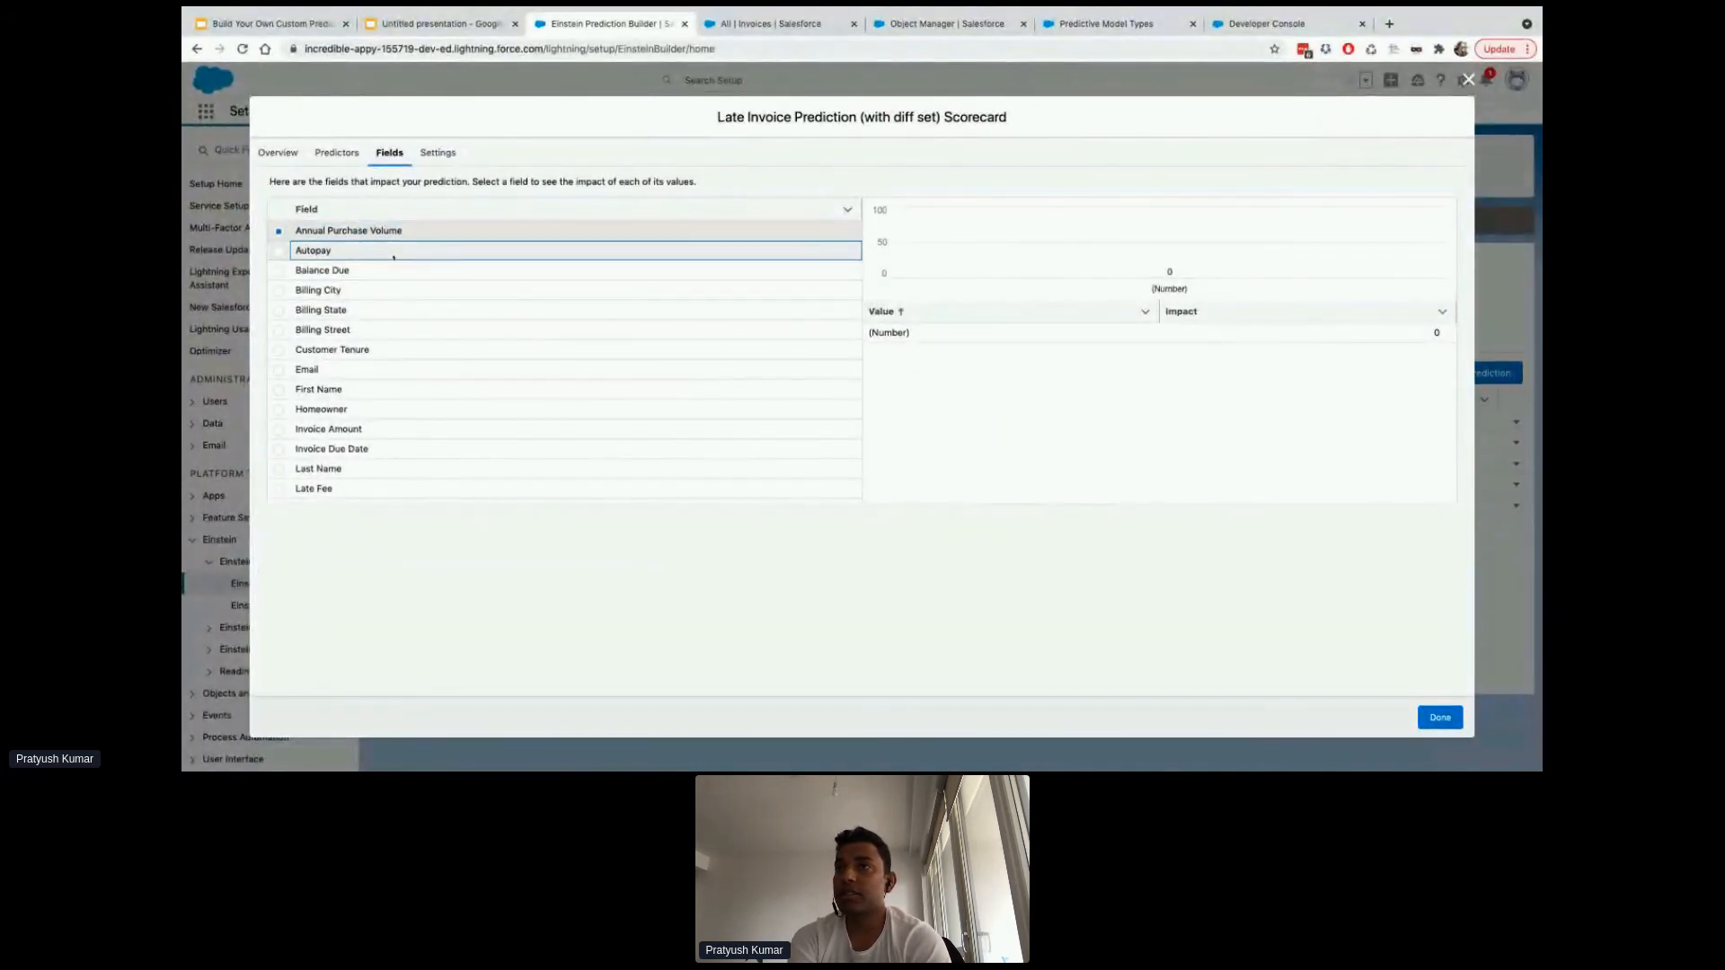
click(389, 272)
click(282, 272)
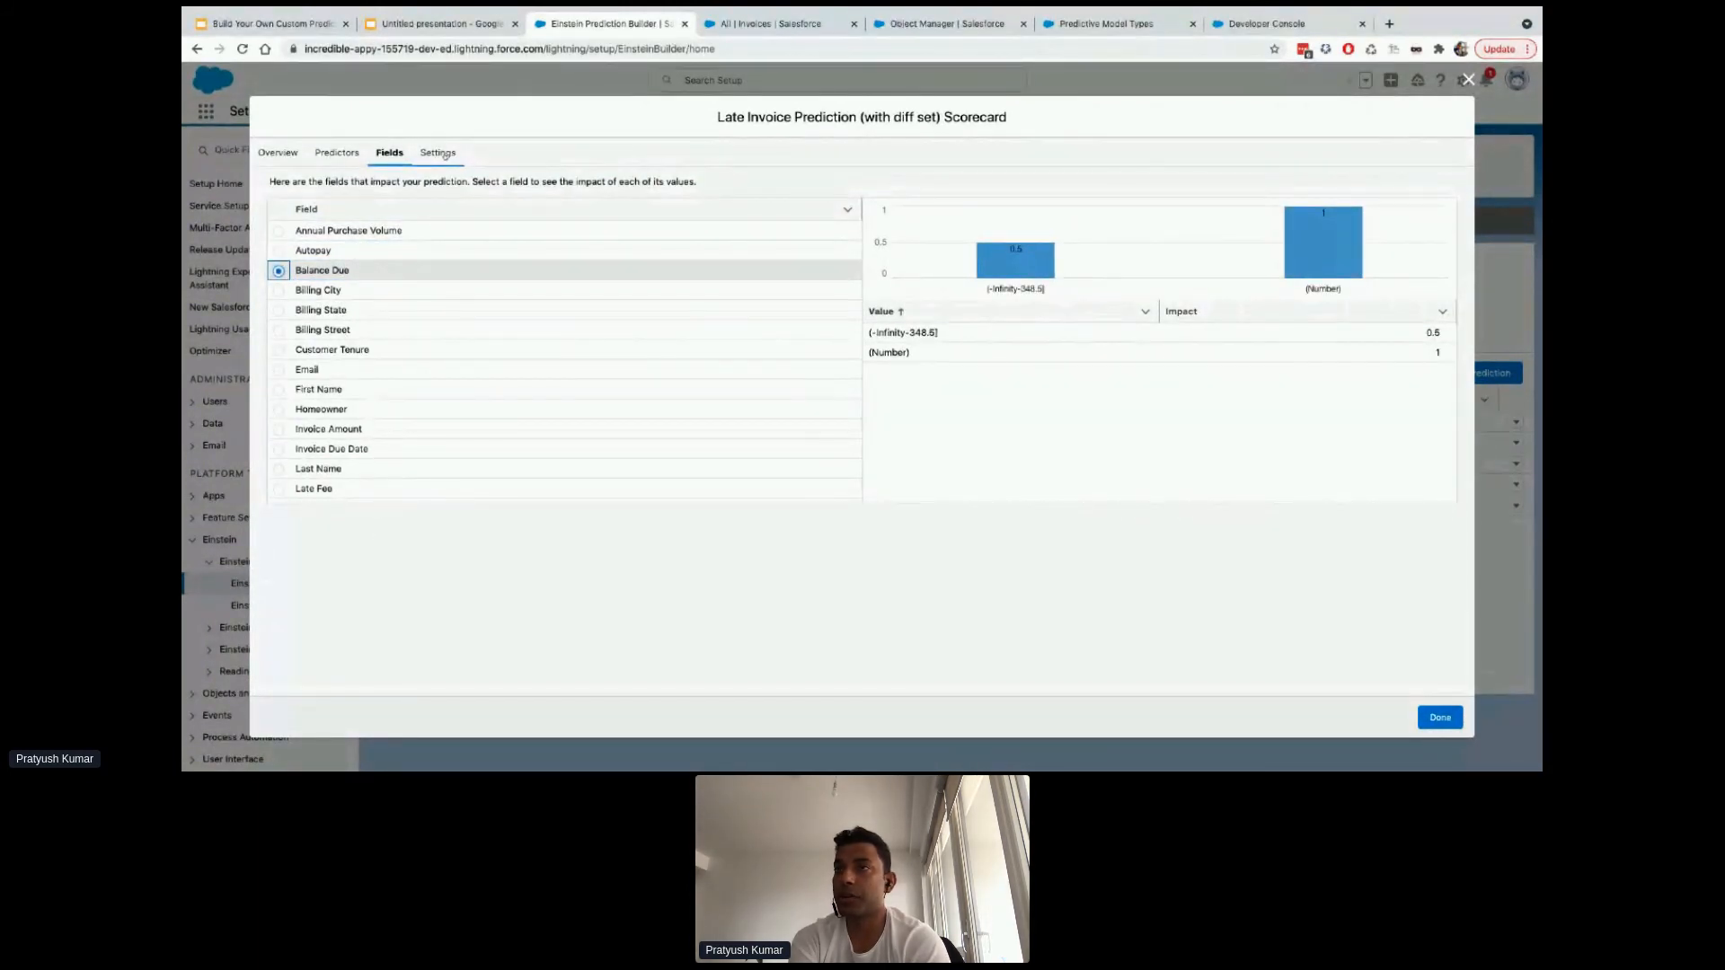
Review the scorecard's example record conditions once more, return to the overview, and close the scorecard
click(439, 152)
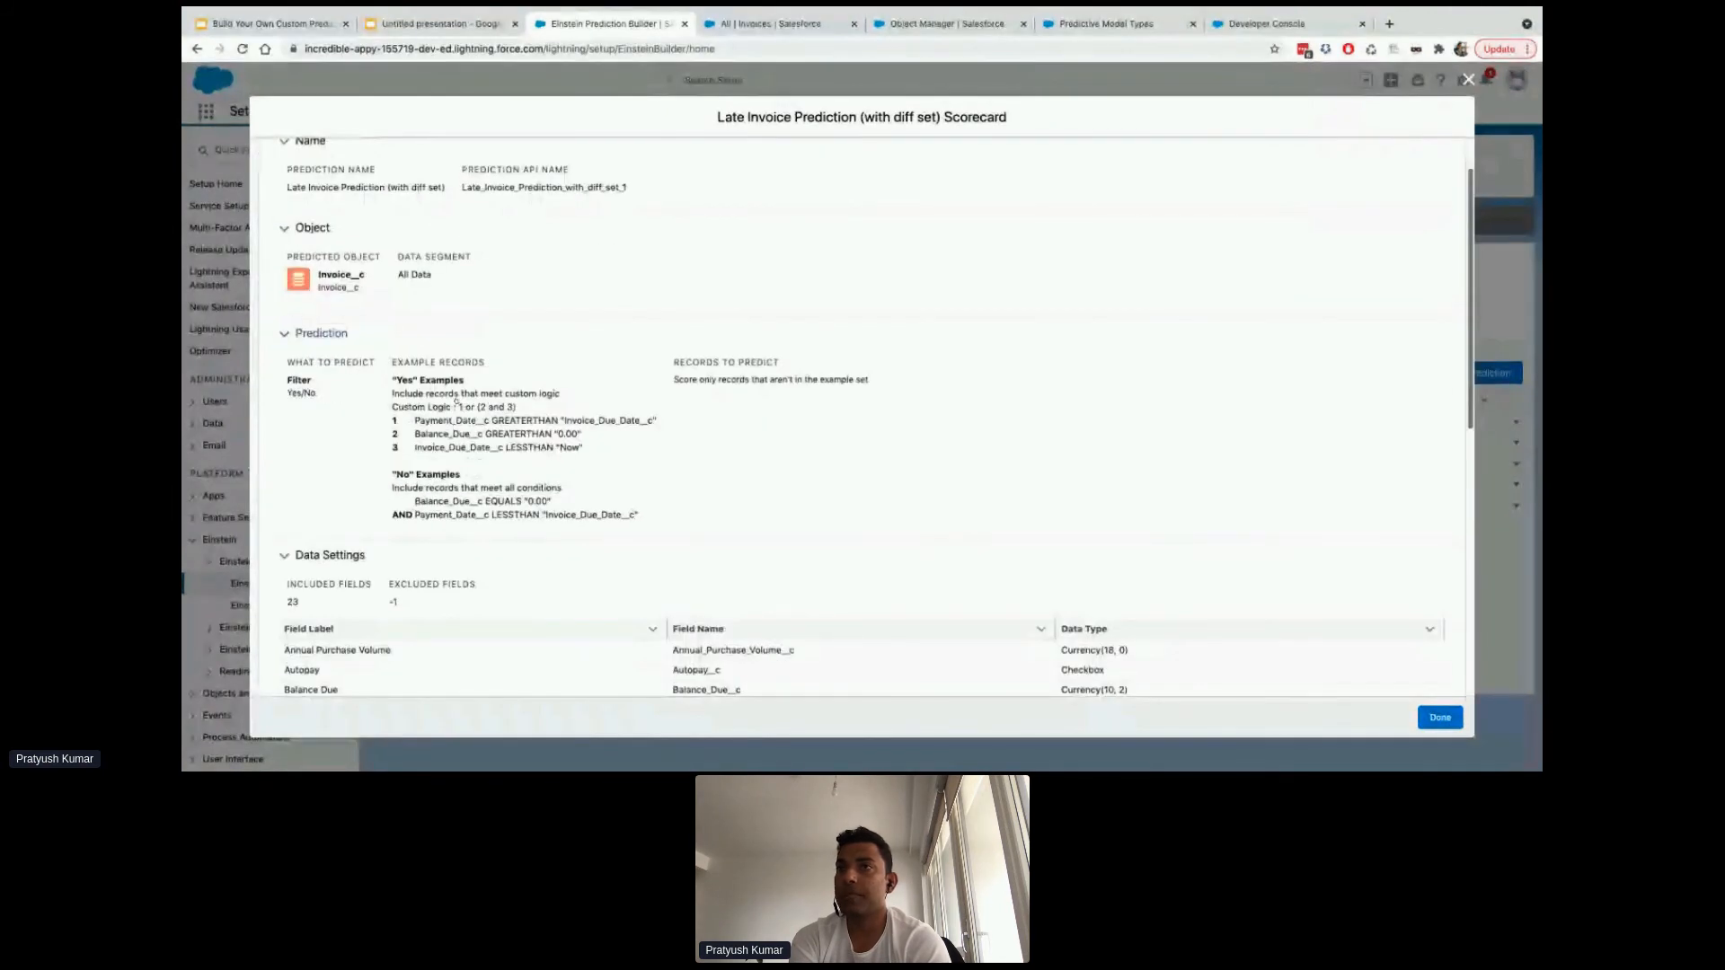
scroll(456, 404, up, 1)
click(279, 152)
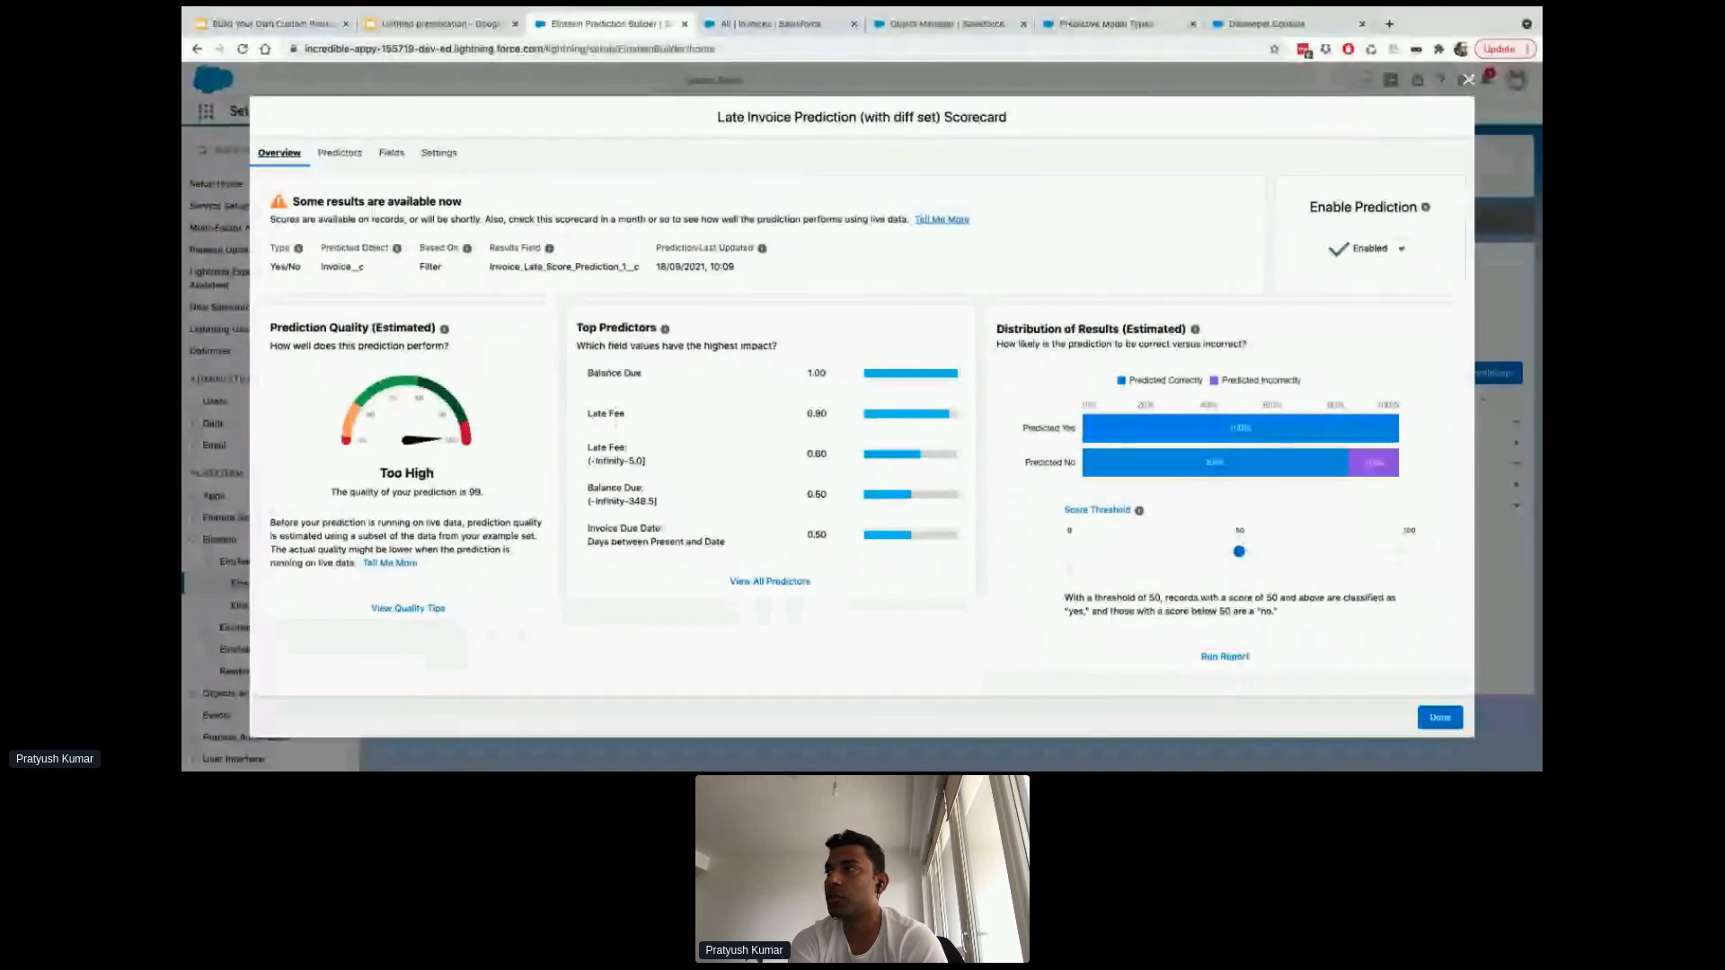
click(1468, 79)
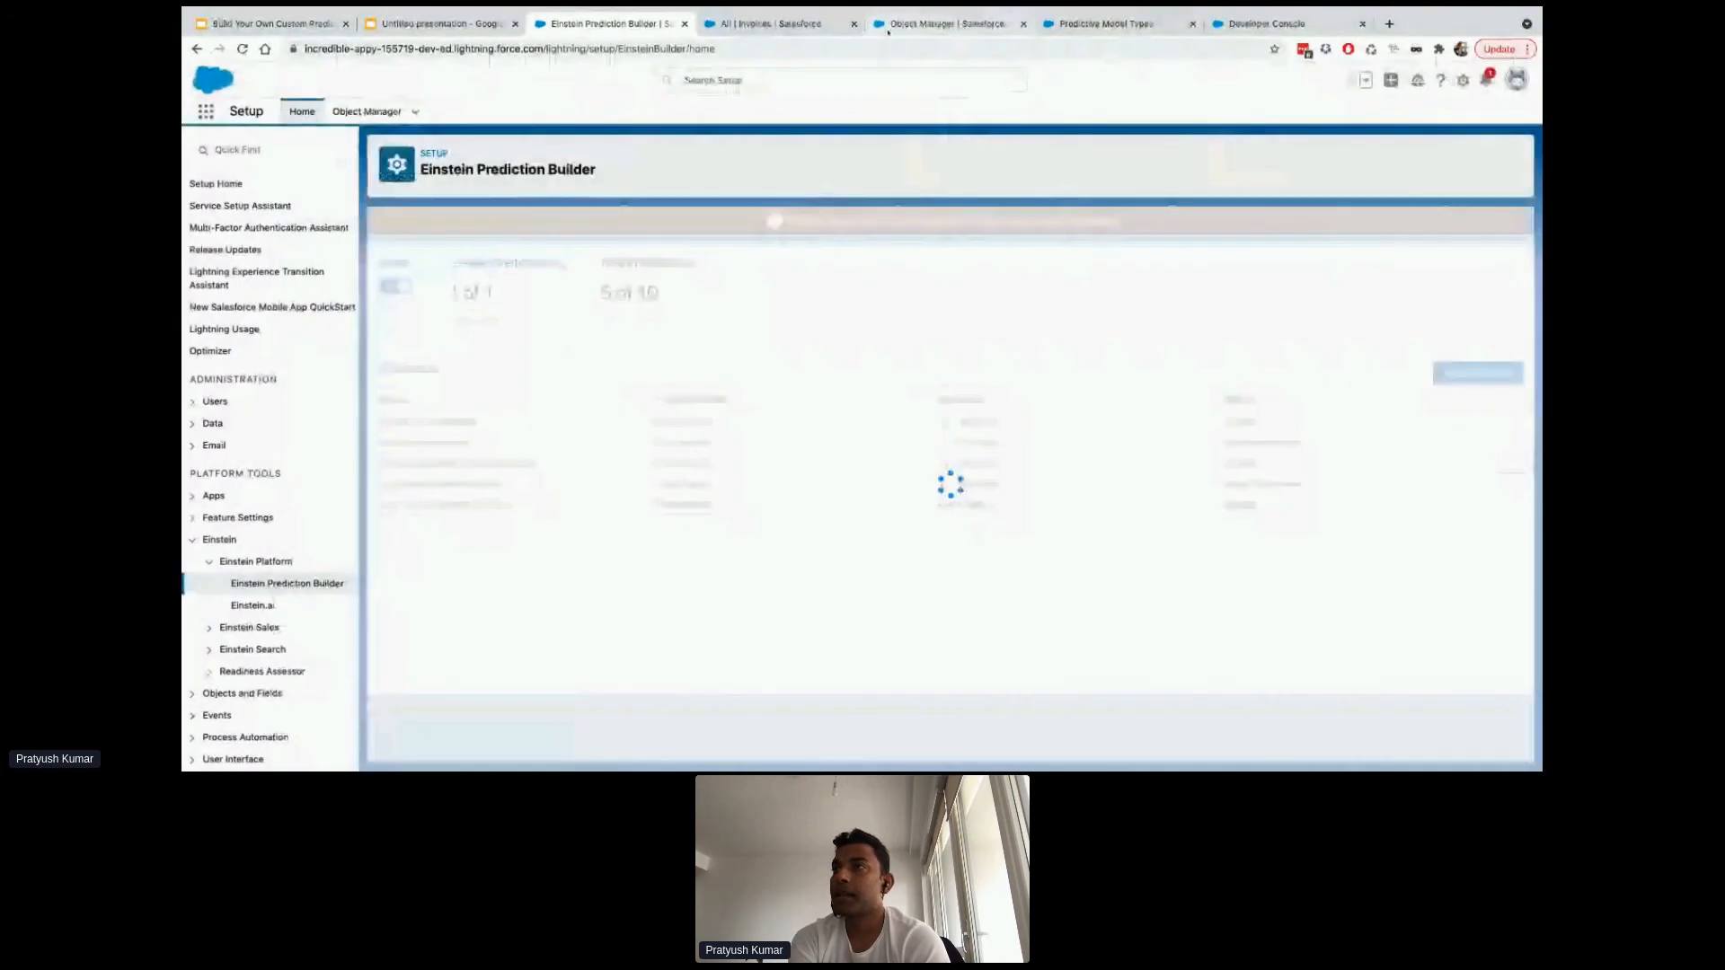
View the Invoice Late Score (Prediction) column in the All invoices list and glance at the Object Manager
click(772, 24)
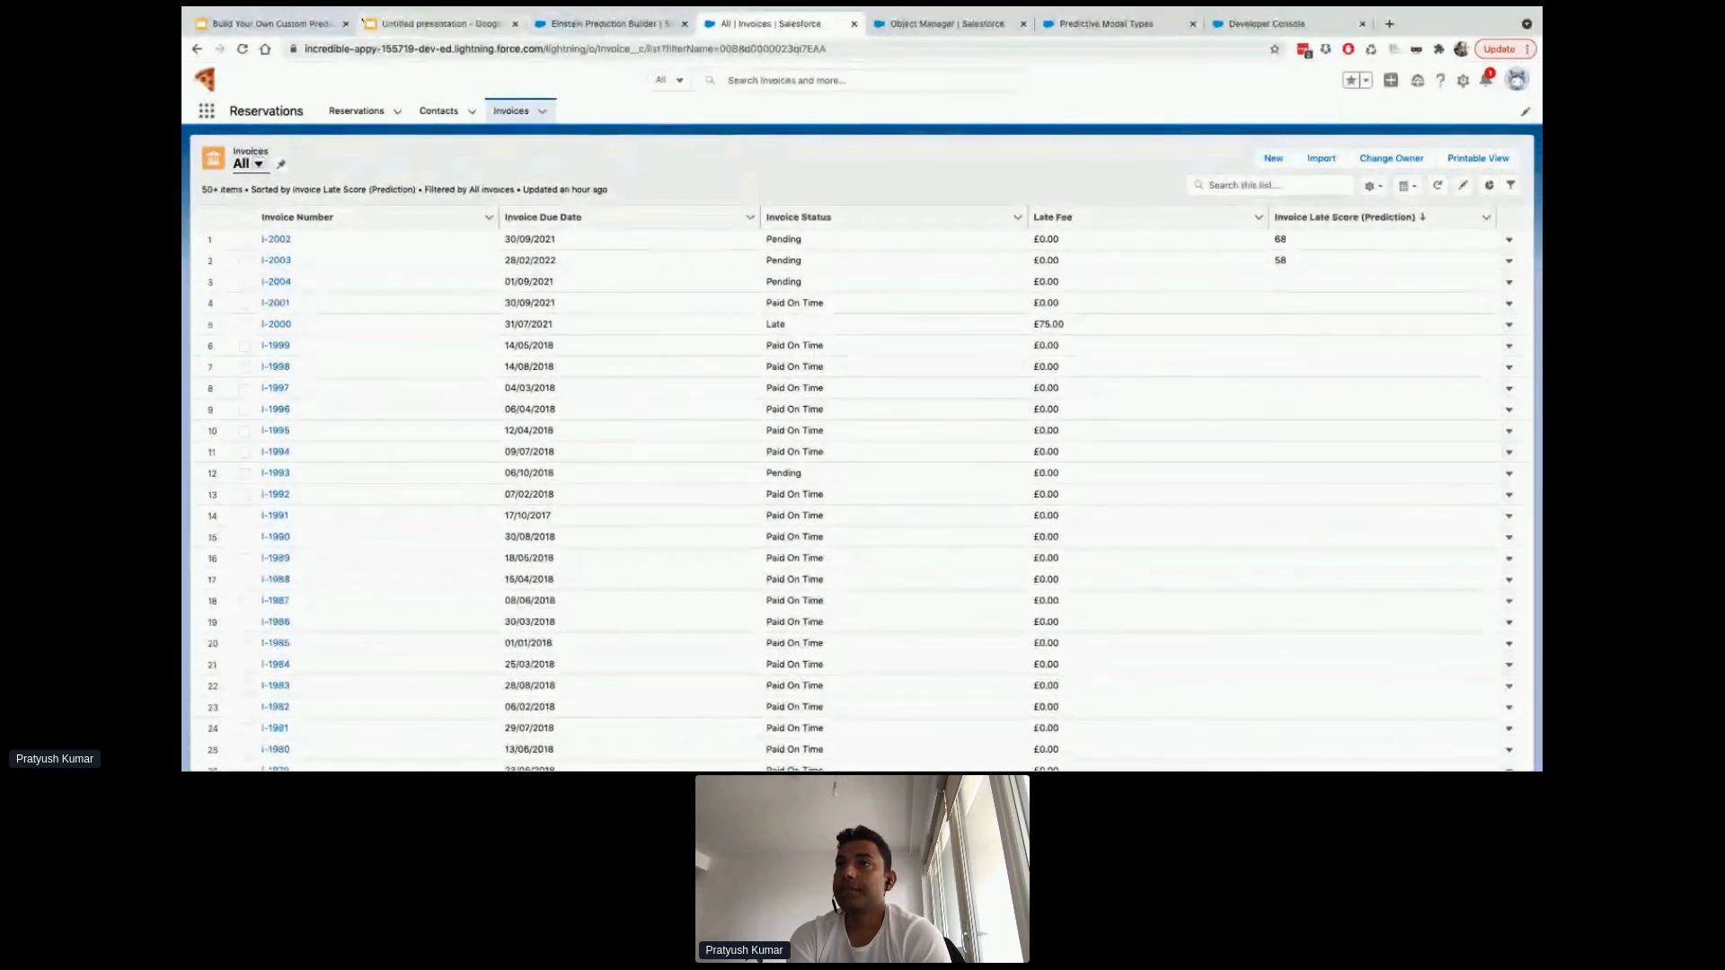
click(947, 24)
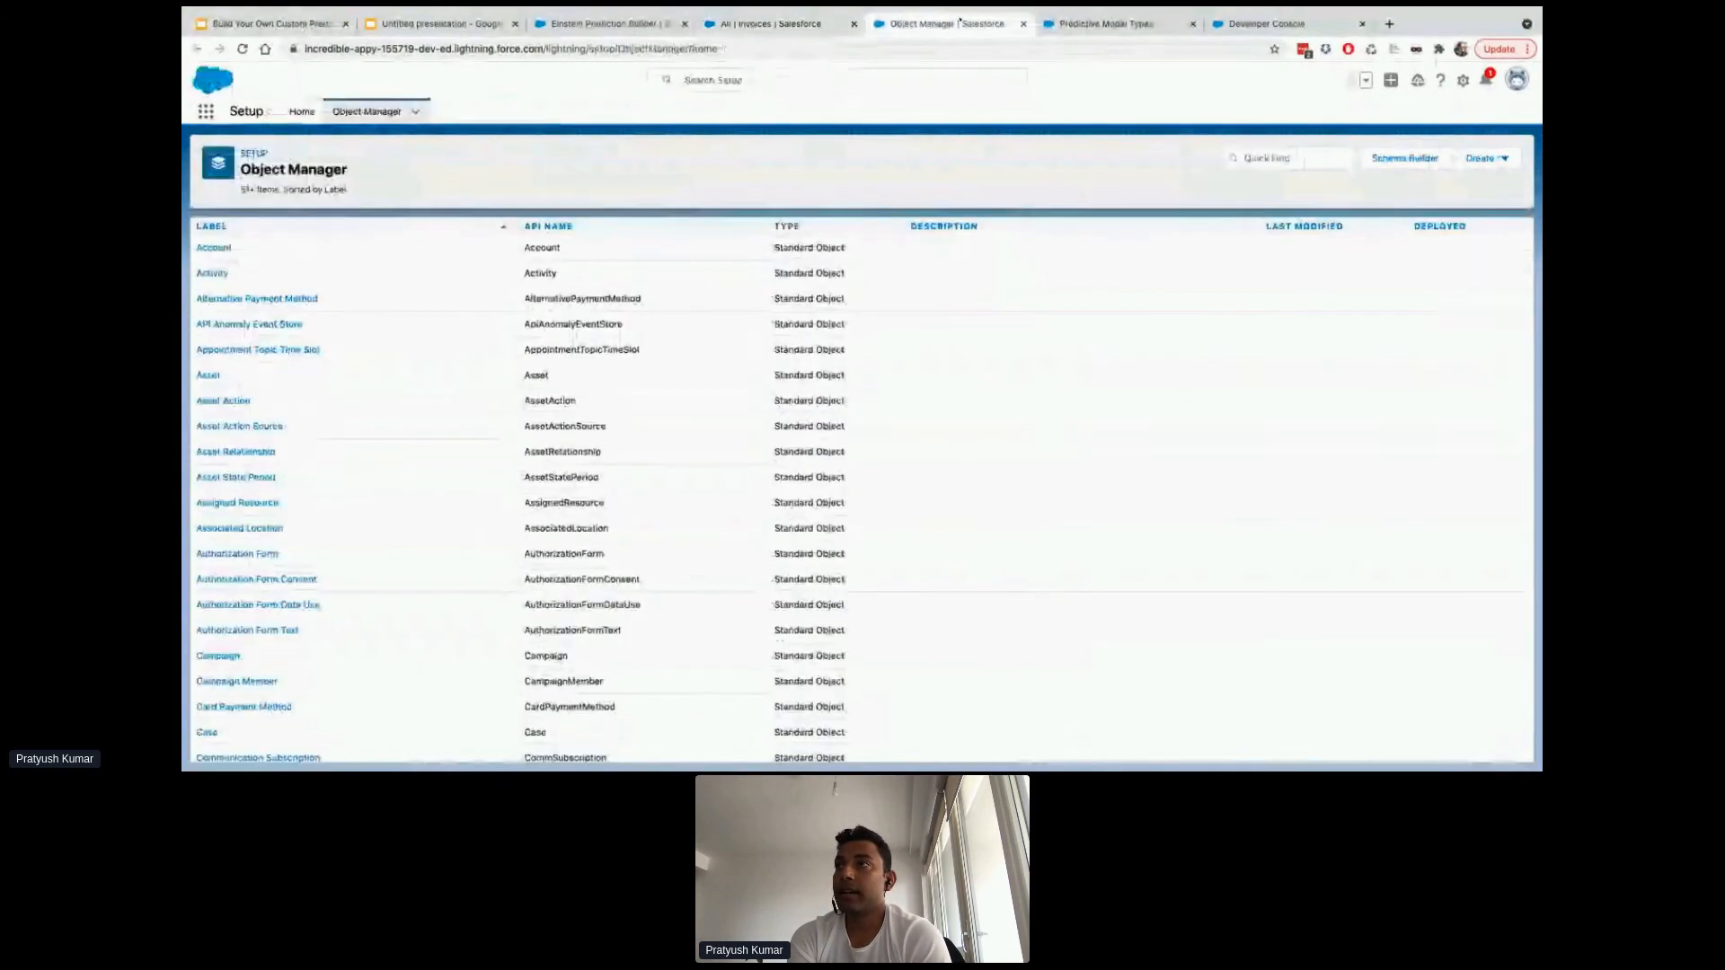
Switch to the Google Slides deck and start presenting from the Considerations slide of Considerations & Best Practices
click(305, 25)
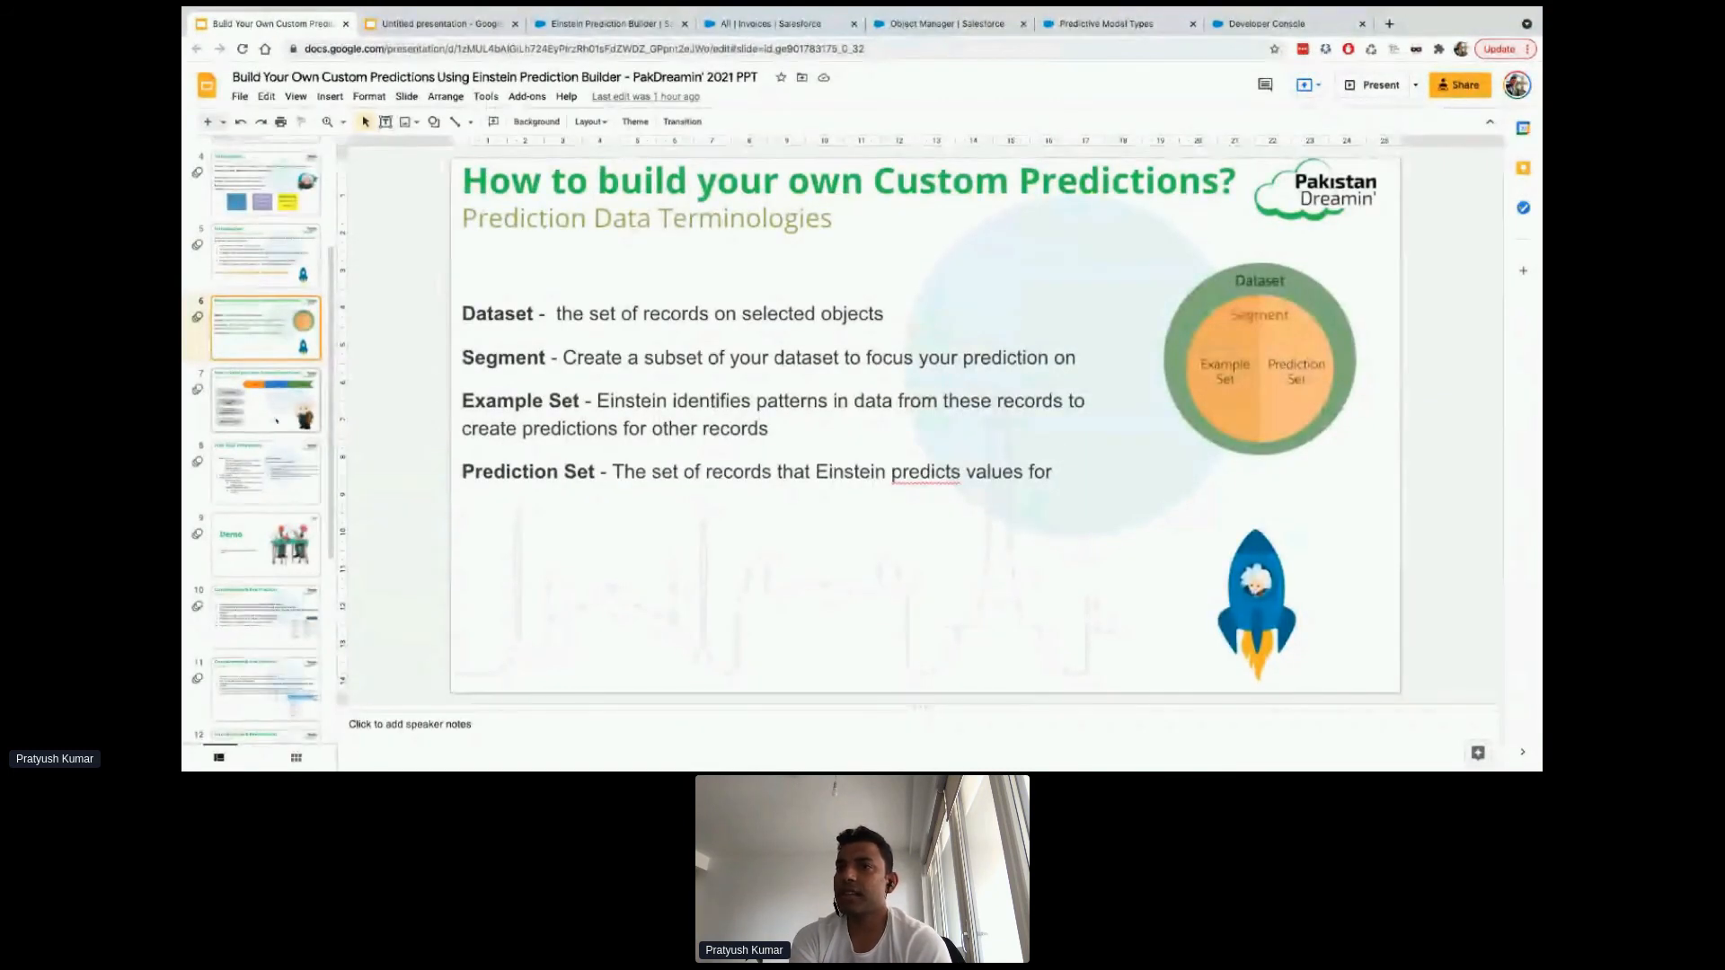
scroll(269, 449, down, 2)
click(266, 502)
click(266, 526)
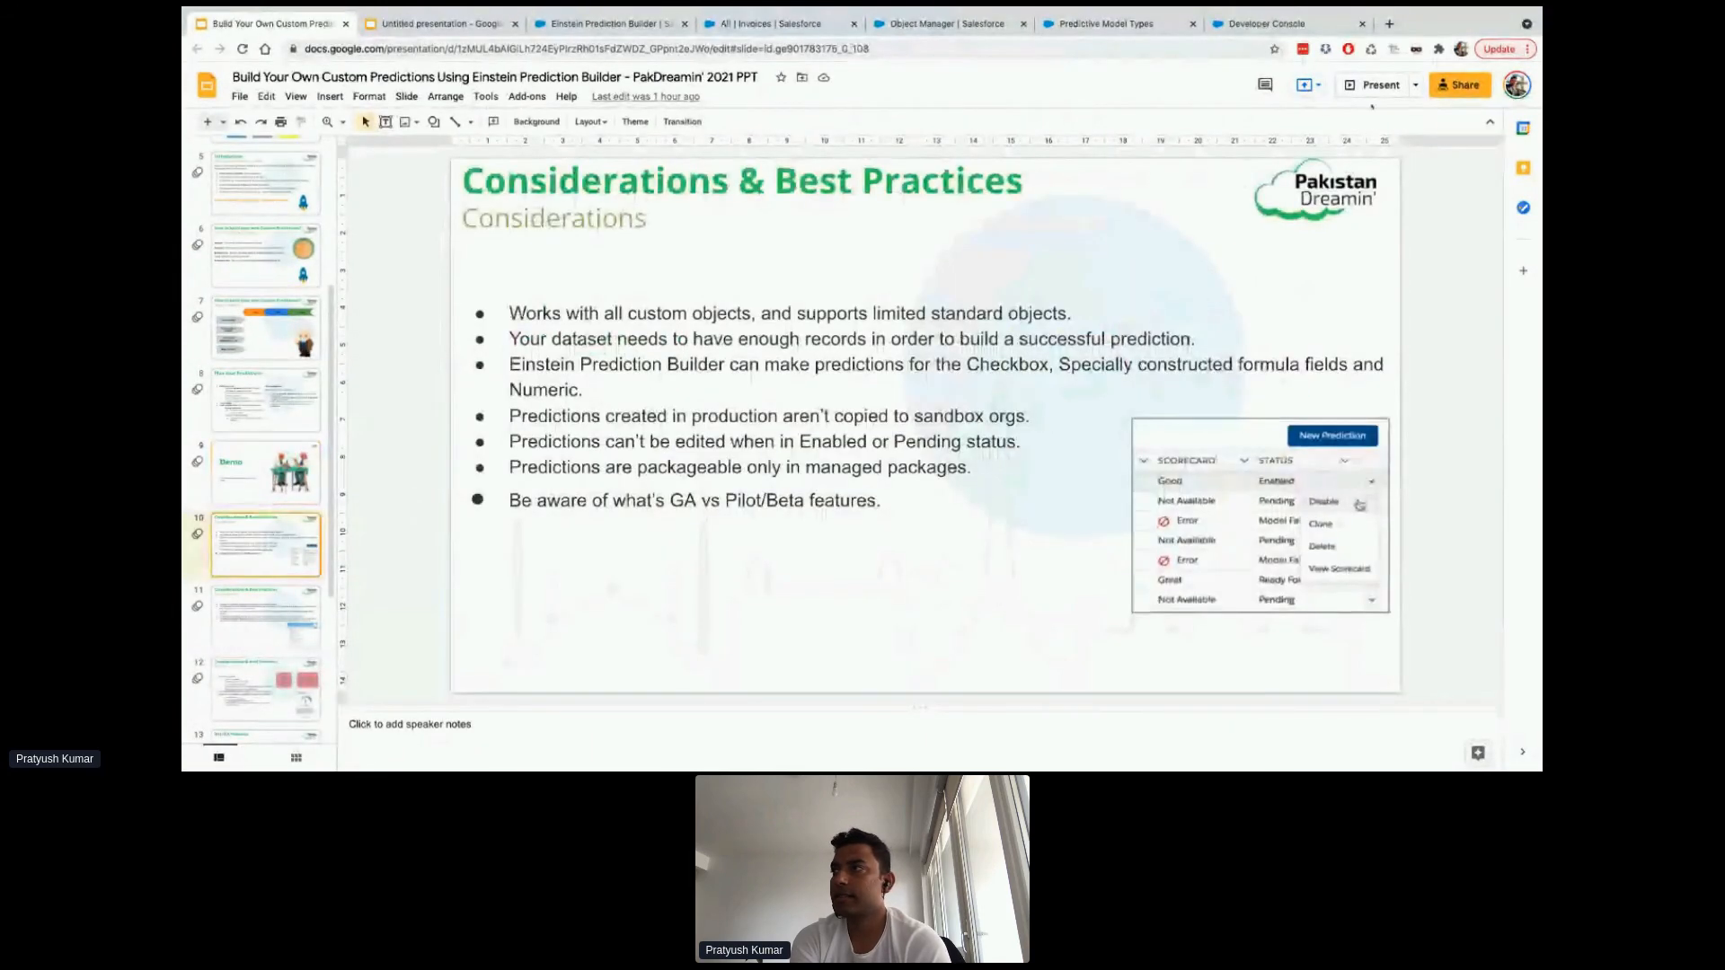
click(1371, 85)
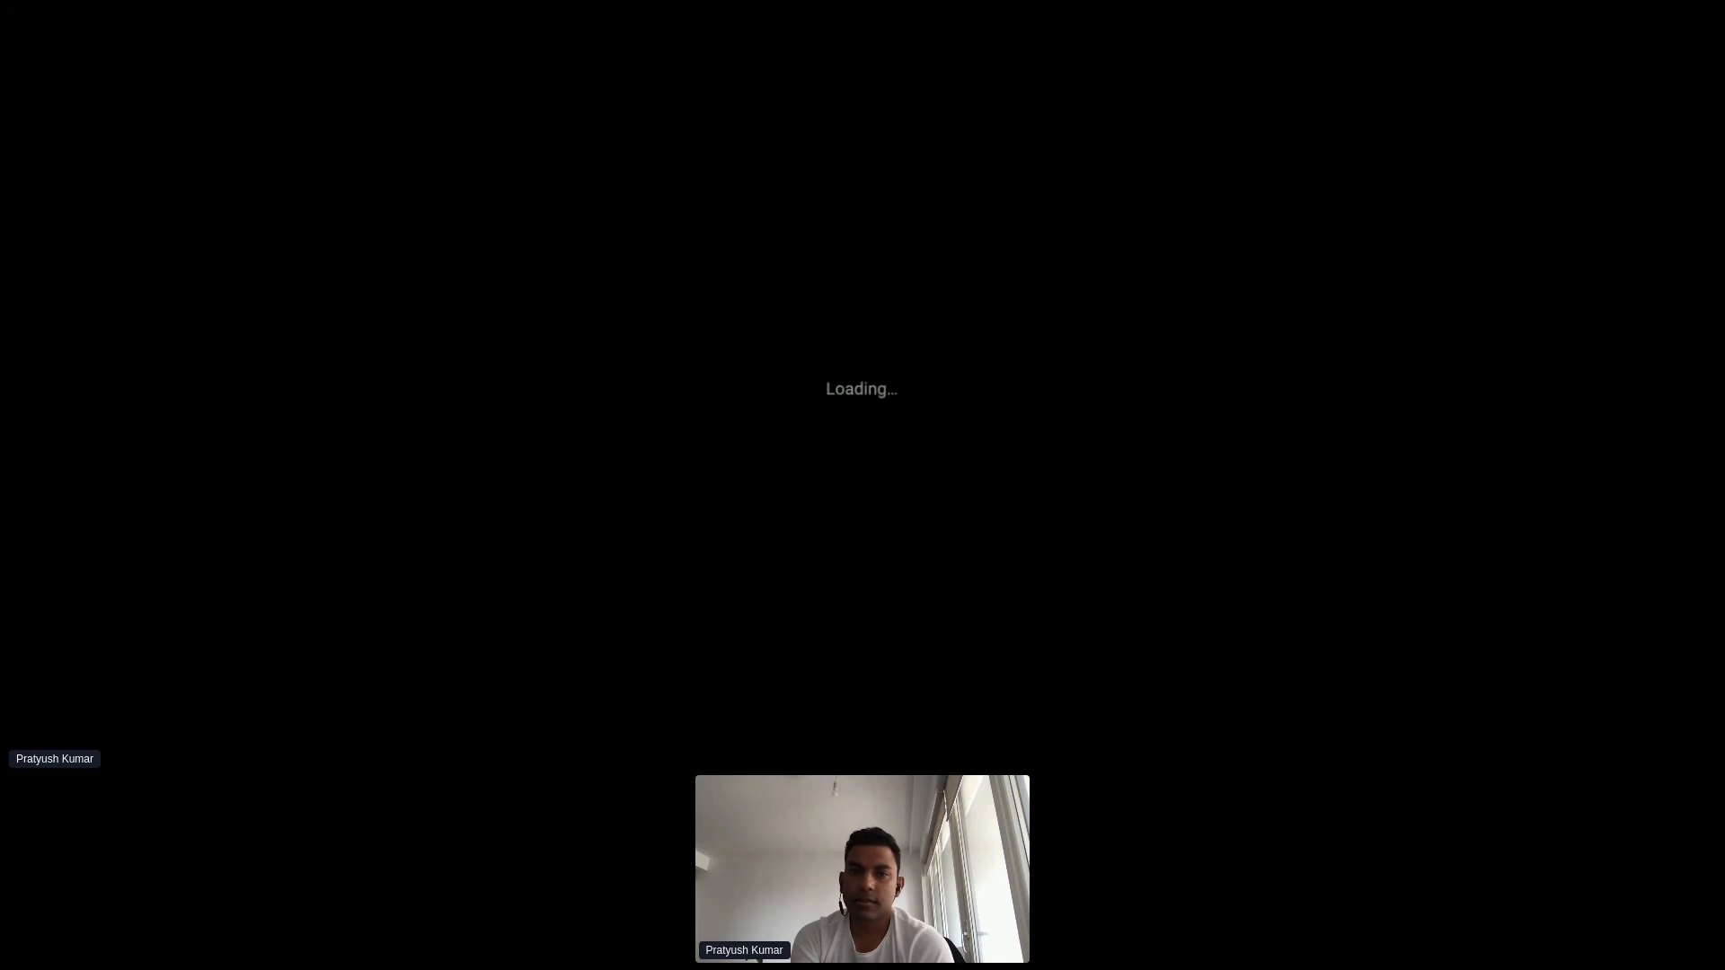